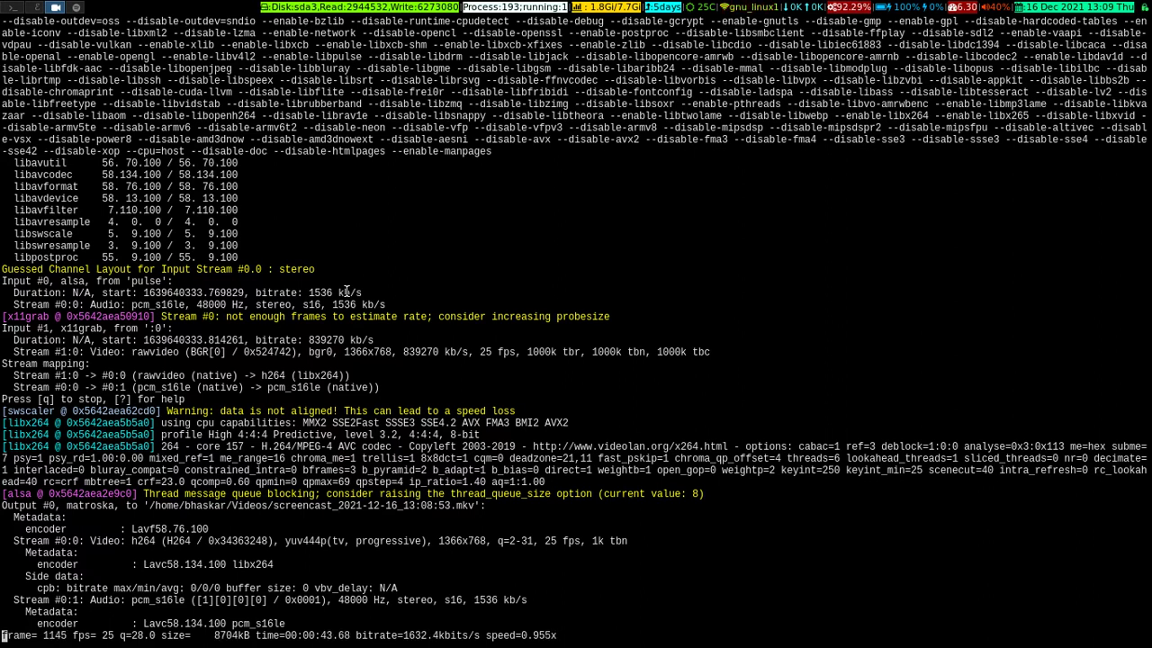
Search GitHub for nyxt and open the atlas-engineer/nyxt repository
key("super+g")
type("ny")
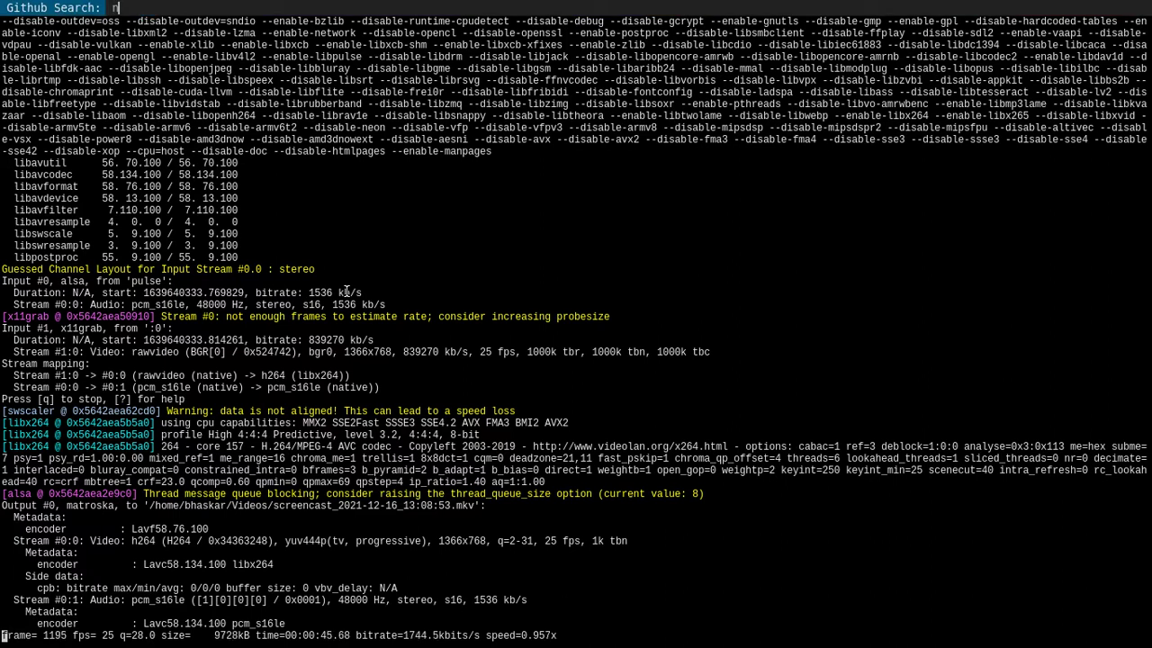
type("xt")
key("Return")
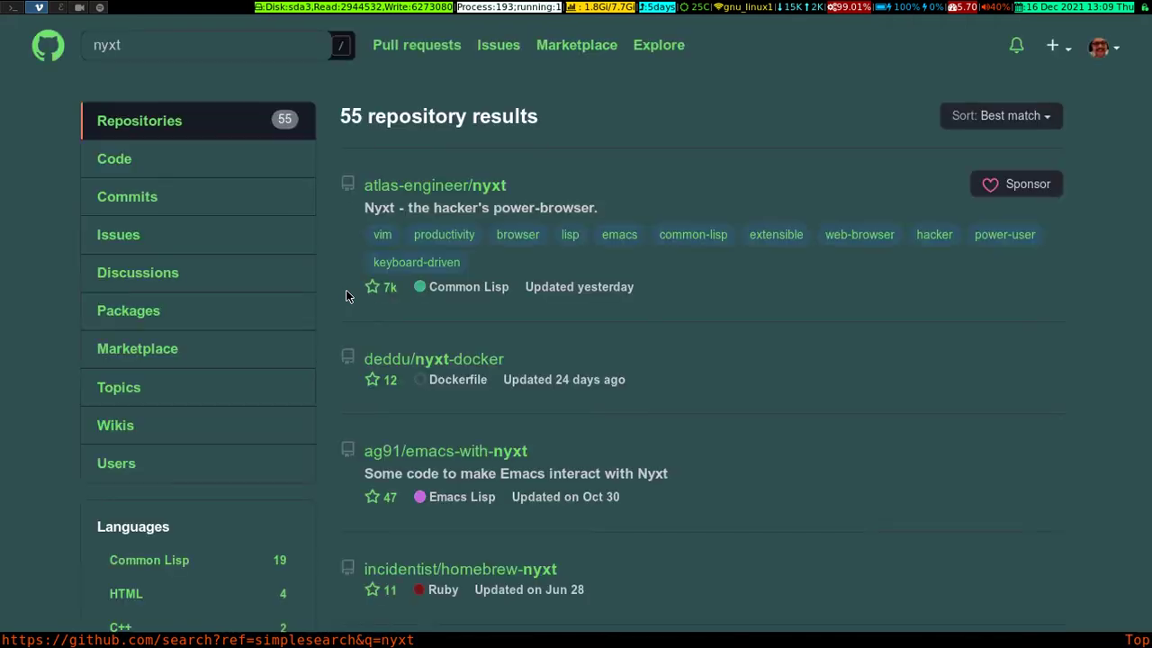
left_click(484, 186)
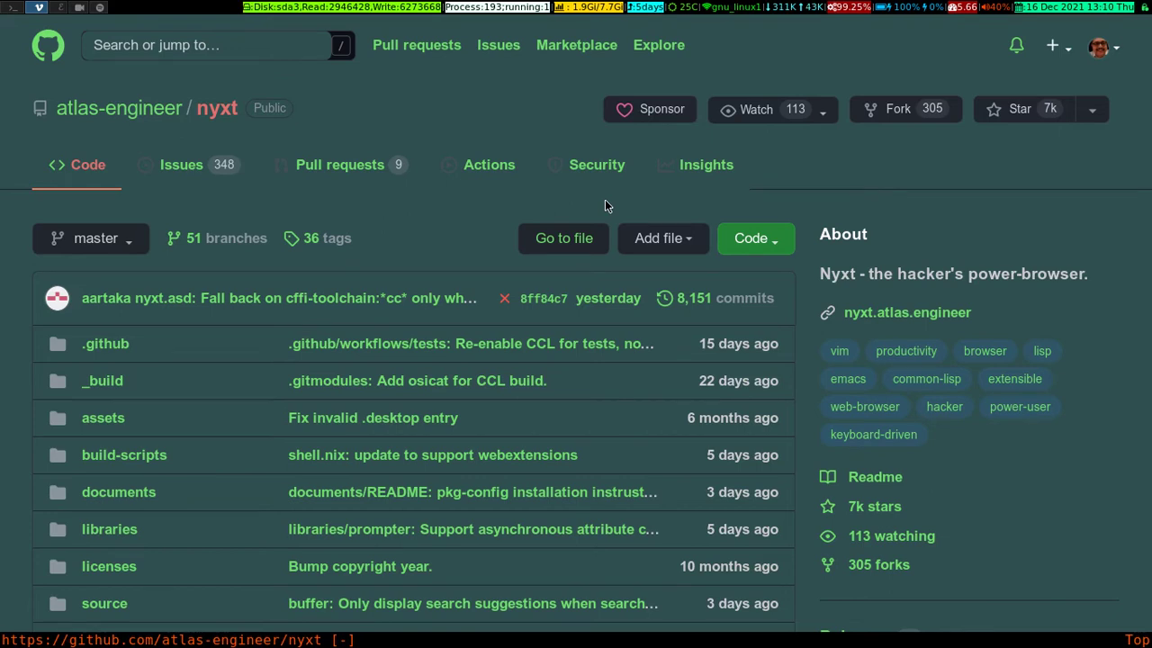
Open the 2.2.3 release and scroll down to its Assets list
scroll(605, 199, "down", 5)
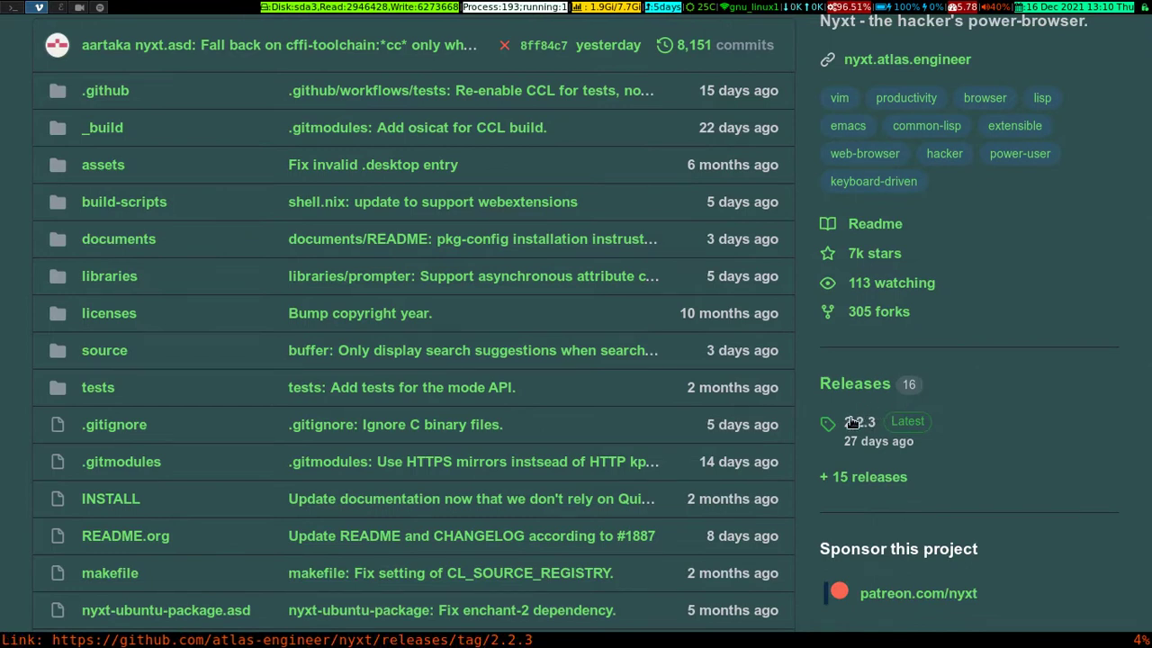
left_click(855, 420)
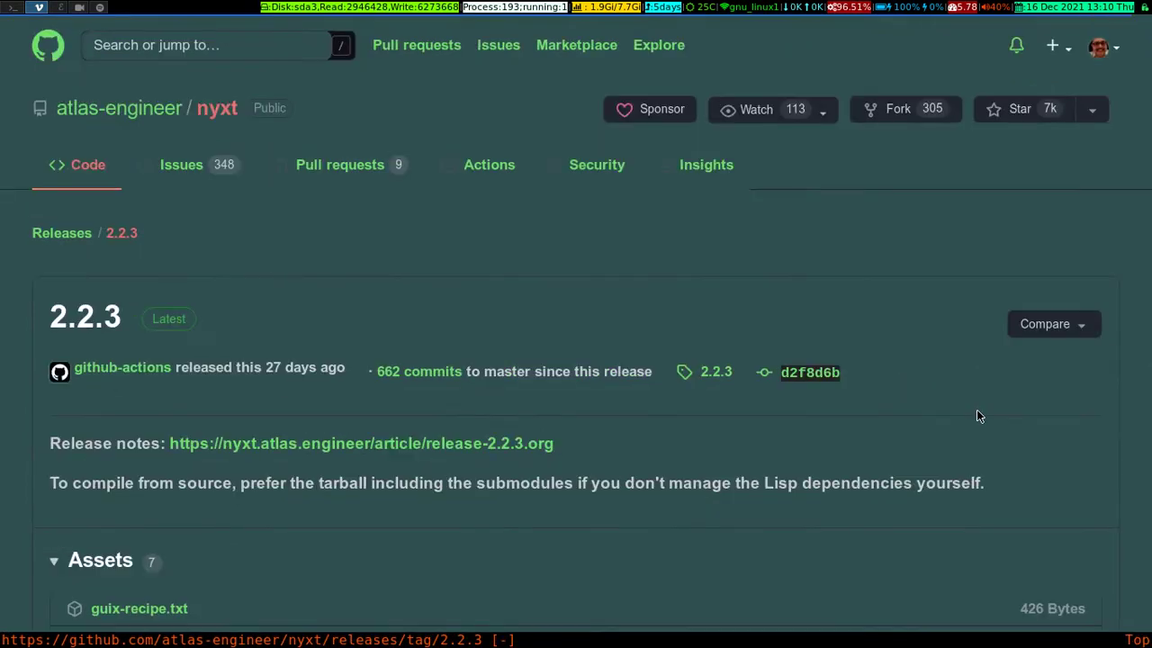
scroll(747, 341, "down", 5)
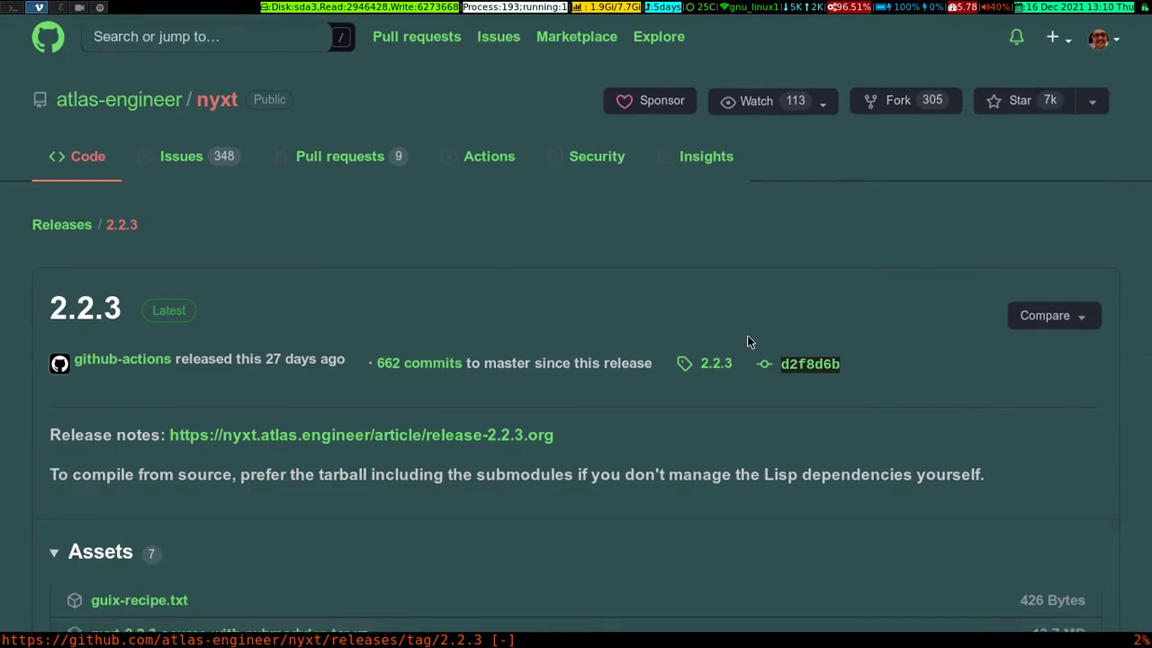
scroll(747, 341, "down", 2)
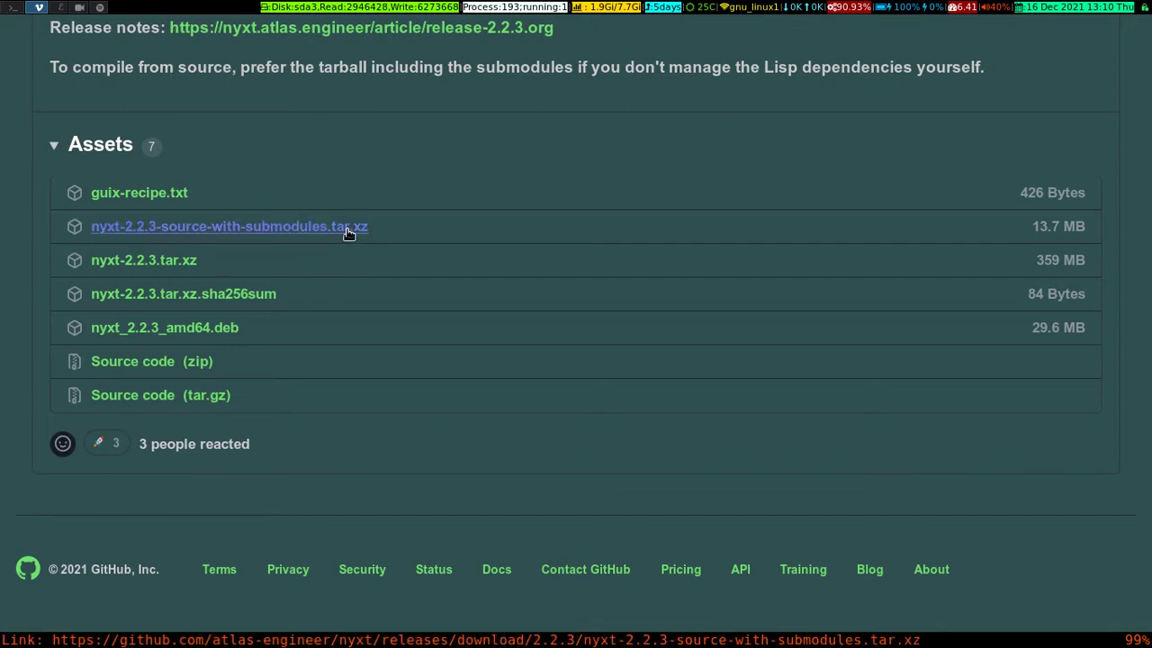
In the terminal, go to the Downloads folder and enter the nyxt folder
left_click(13, 7)
type("d")
key("Return")
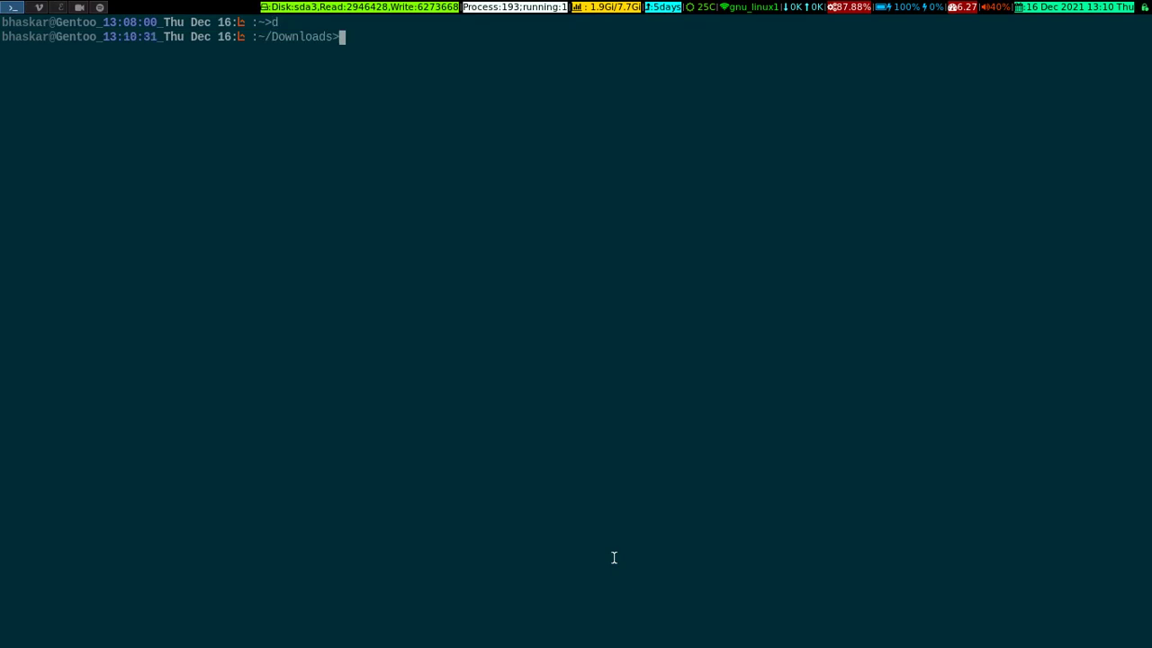
type("ls")
key("BackSpace")
key("BackSpace")
type("cd nyxt/")
key("Return")
List the nyxt folder and select the nyxt-2.2.3-source-with-submodules.tar.xz name, comparing with the browser
type("ls")
key("Return")
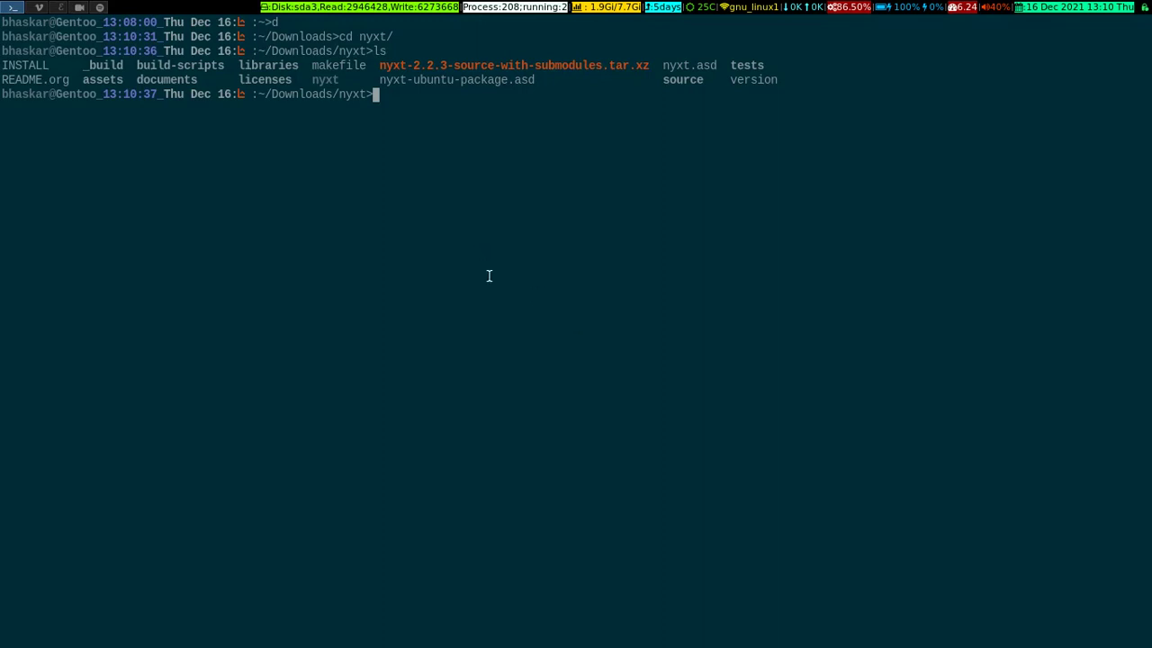
left_click_drag(377, 69, 646, 63)
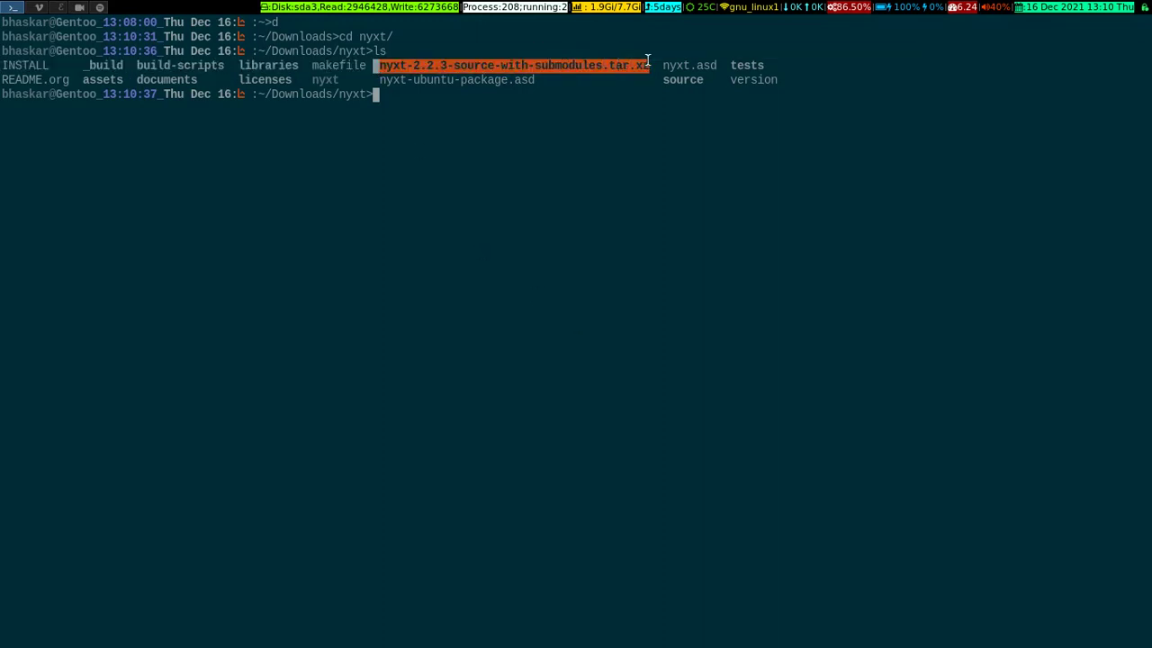
left_click(40, 8)
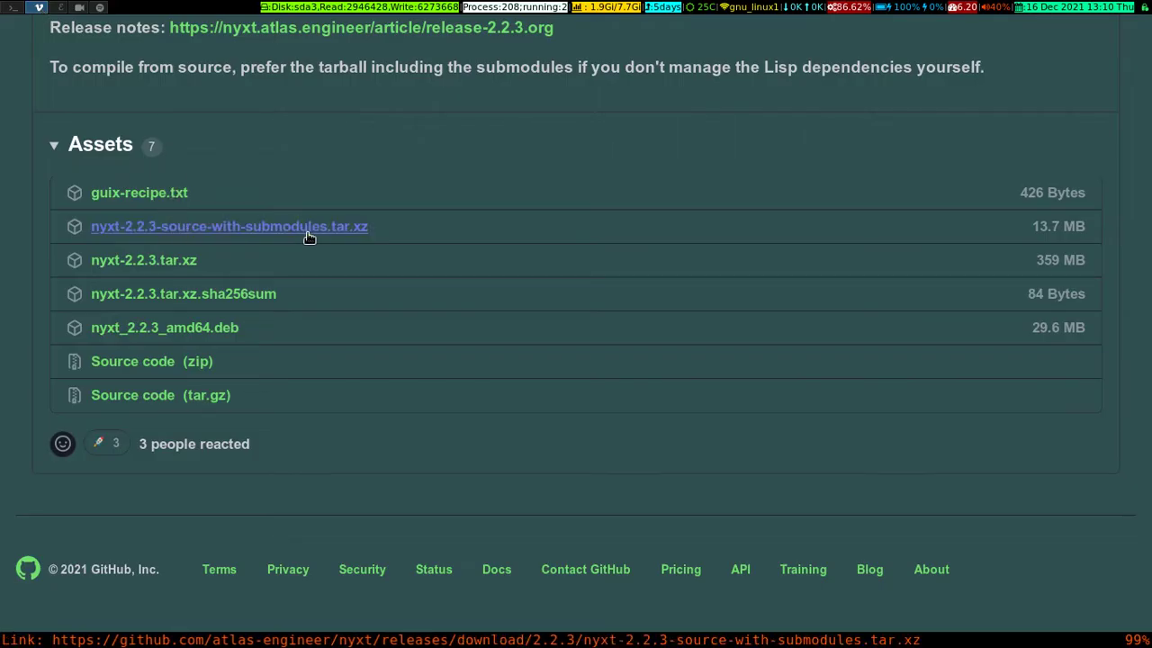
key("super+1")
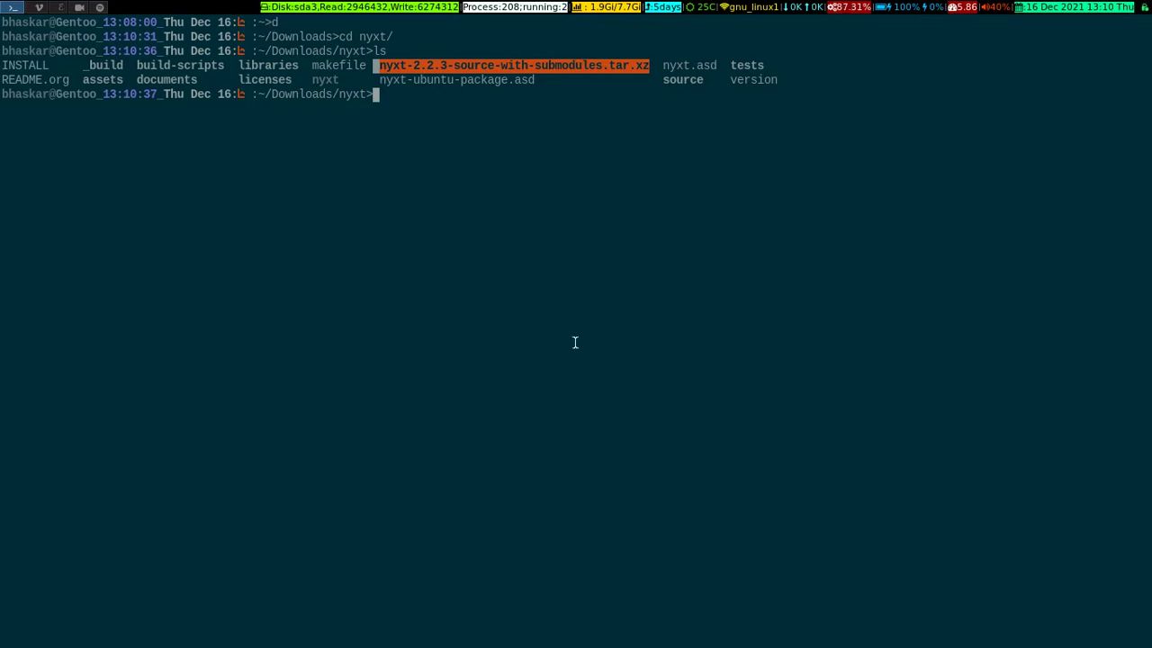
type("less INSTALL")
key("Return")
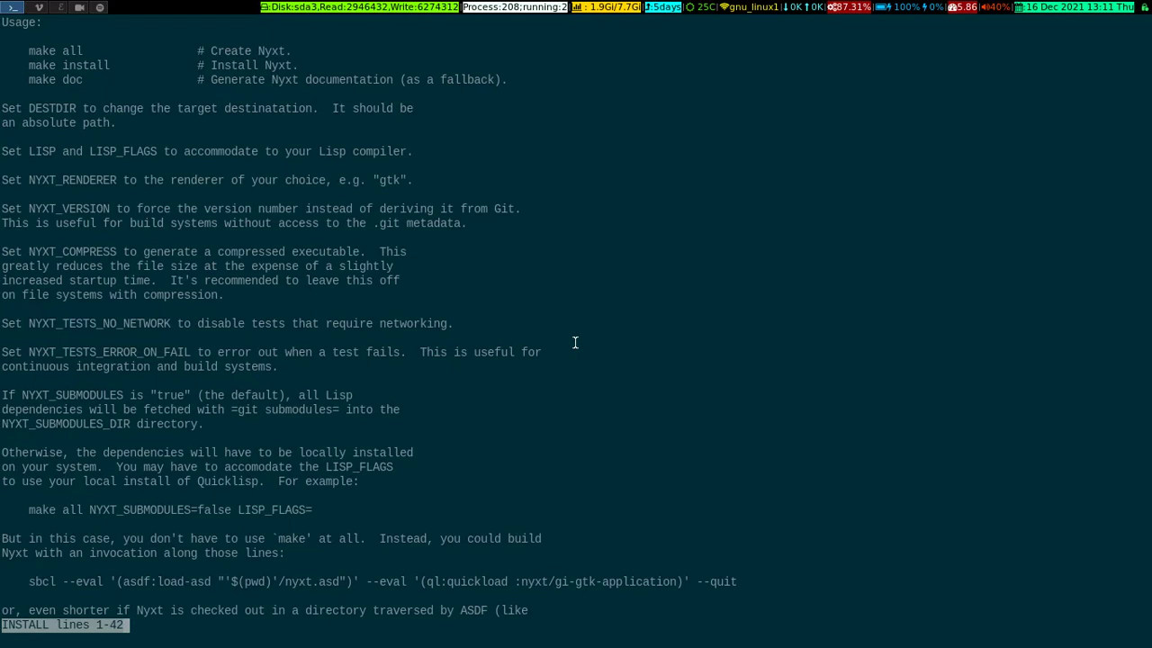
left_click_drag(22, 51, 80, 52)
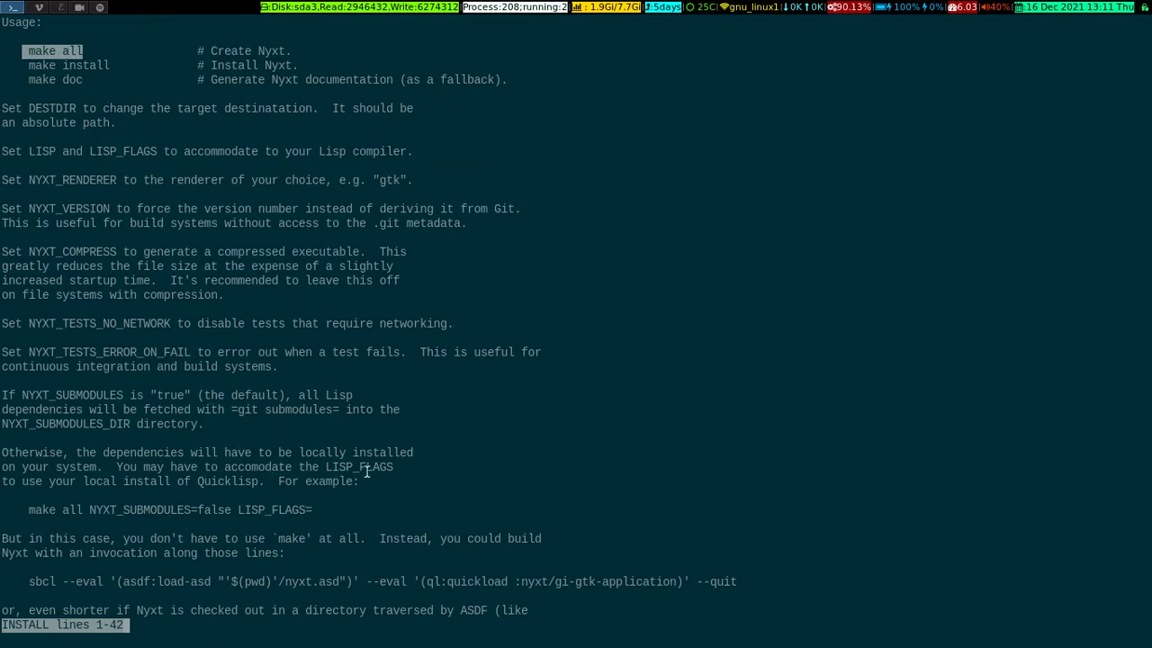
key("q")
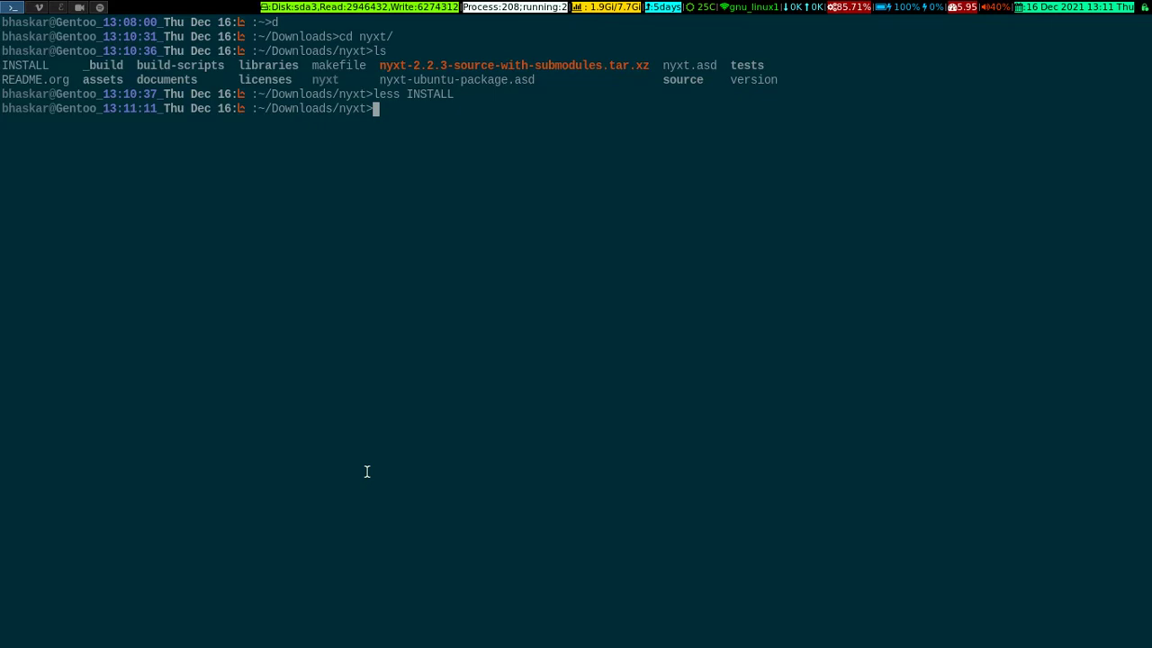
Abandon the make all && make install and sudo make install commands, then clear the screen
type("make all ")
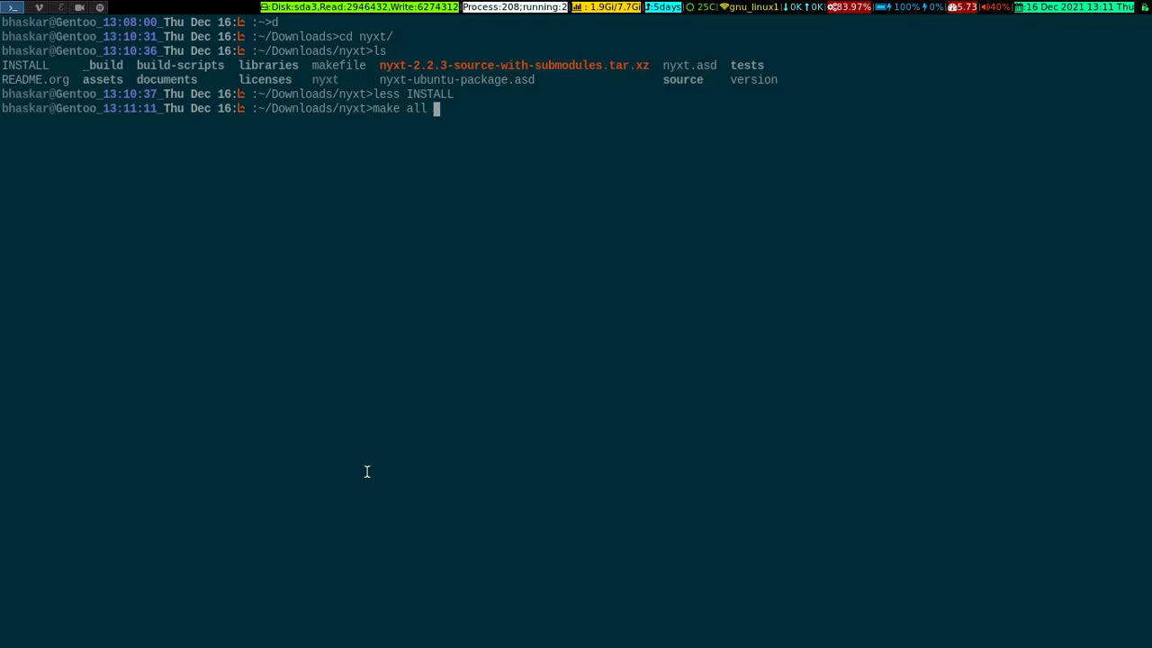
type("&& make install")
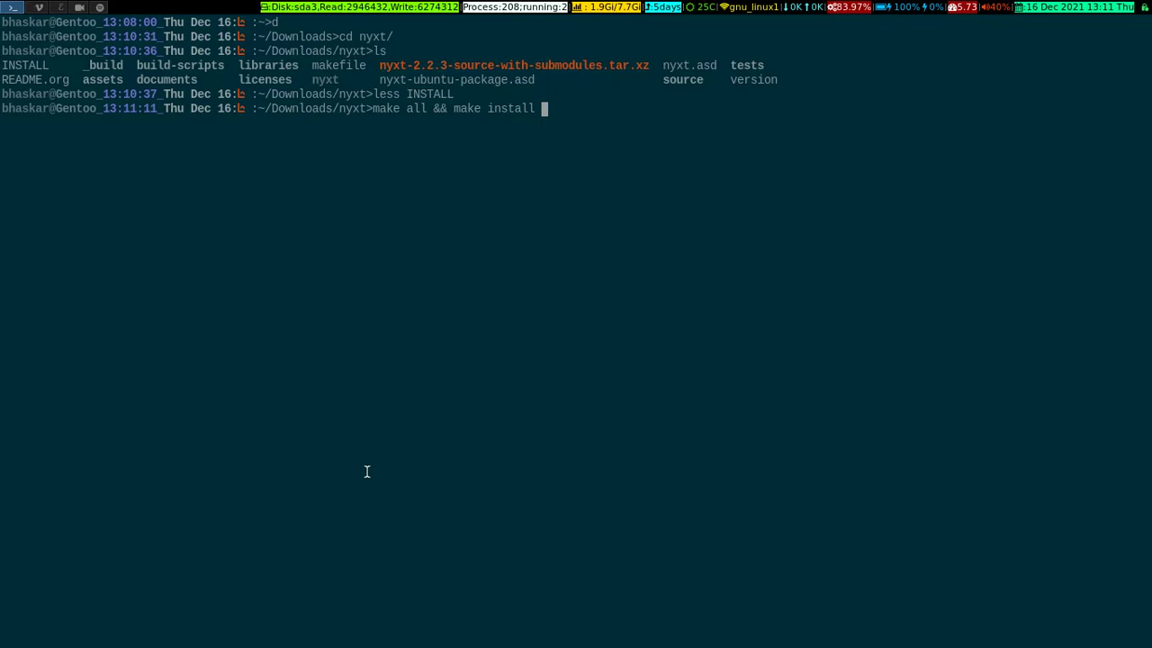
key("BackSpace")
key("BackSpace")
key("BackSpace")
key("BackSpace")
key("BackSpace")
key("BackSpace")
key("BackSpace")
key("BackSpace")
key("BackSpace")
key("BackSpace")
key("BackSpace")
key("BackSpace")
key("BackSpace")
key("BackSpace")
key("BackSpace")
key("BackSpace")
key("BackSpace")
key("BackSpace")
key("BackSpace")
key("BackSpace")
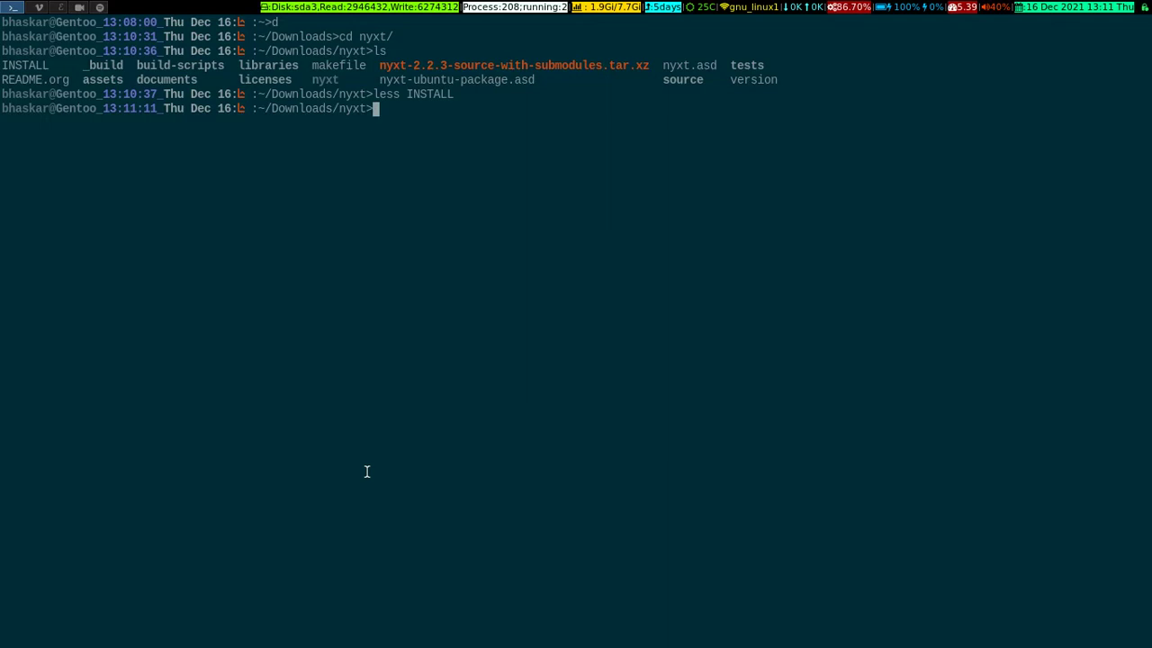
type("sudo make install")
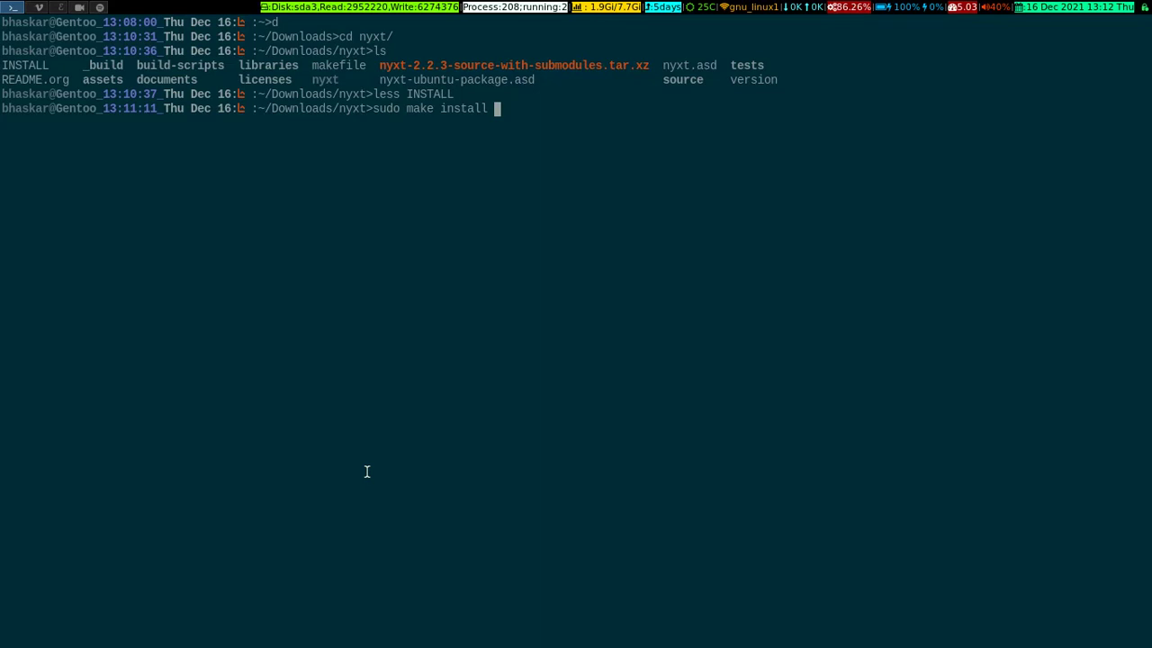
key("ctrl+c")
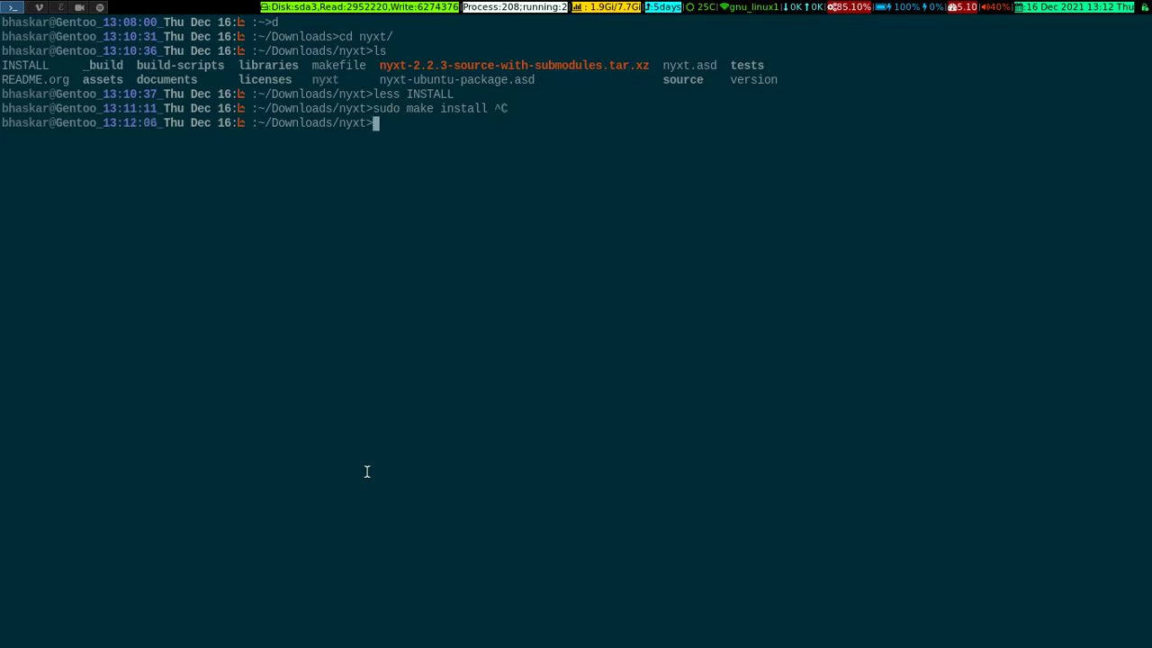
key("ctrl+l")
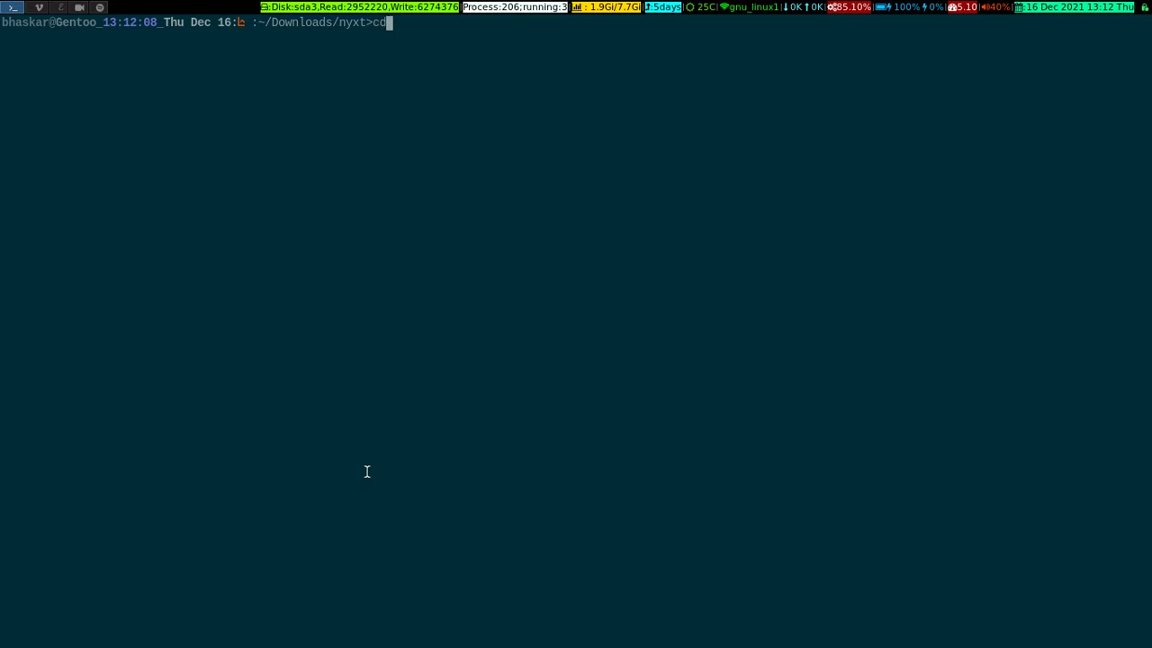
Go from the home folder into ~/.config/nyxt and list its files
type("~")
key("Return")
type("cd con")
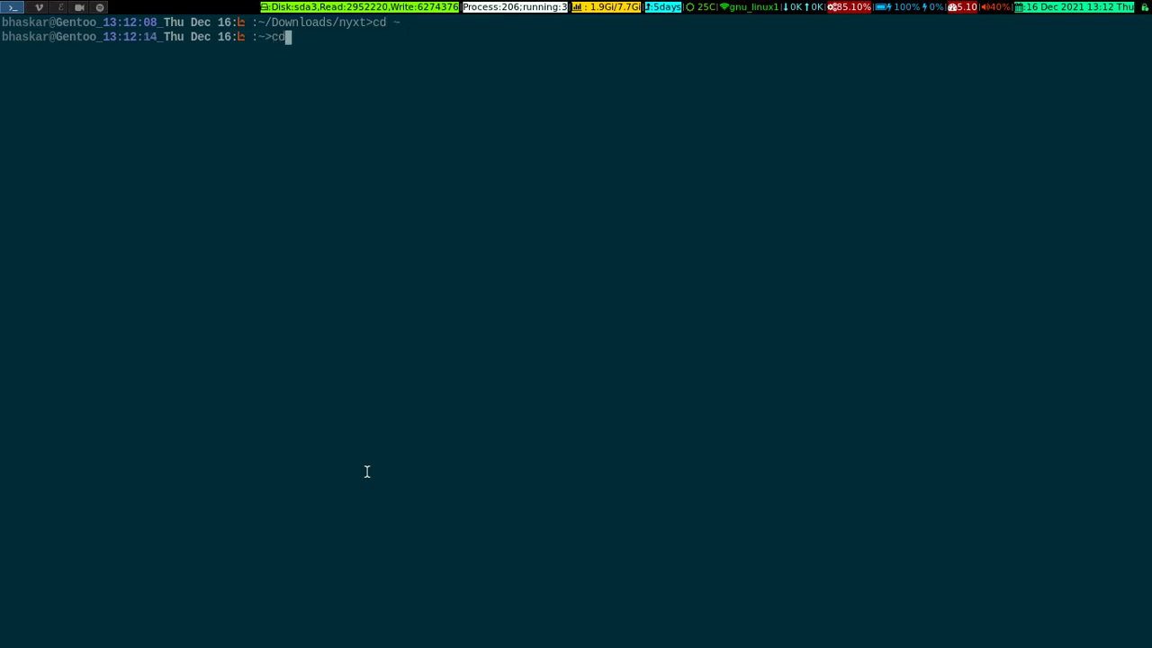
key("BackSpace")
key("BackSpace")
key("BackSpace")
type("con")
key("BackSpace")
key("BackSpace")
key("BackSpace")
key("BackSpace")
type(".config/")
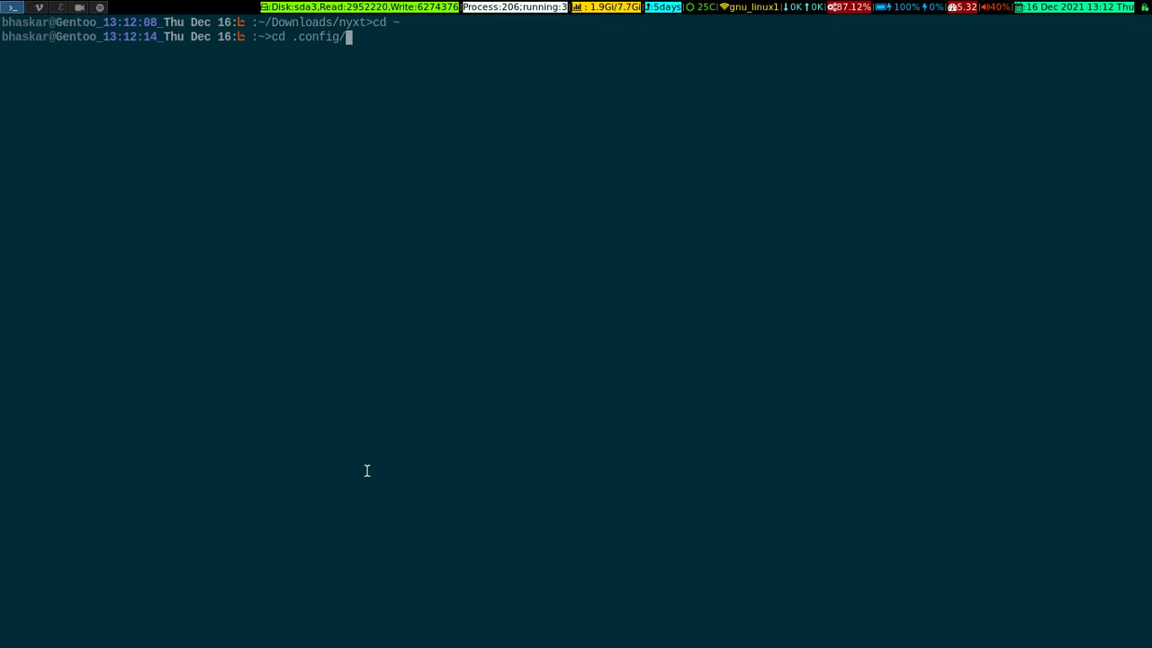
type("nyxt")
key("Return")
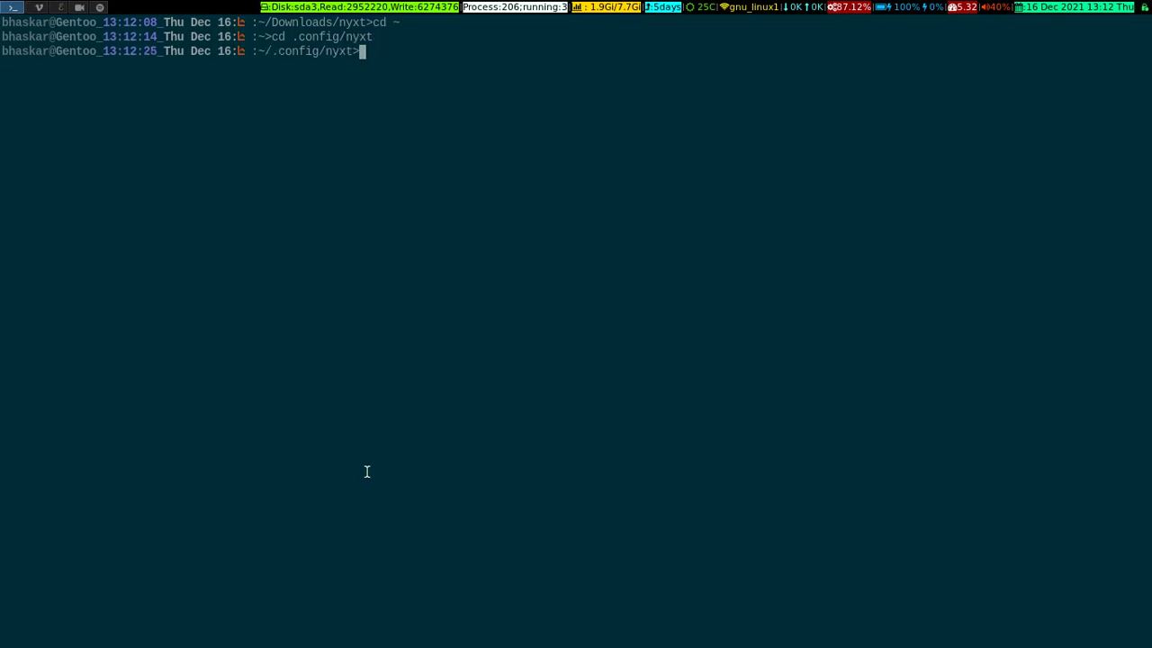
type("lls")
key("Return")
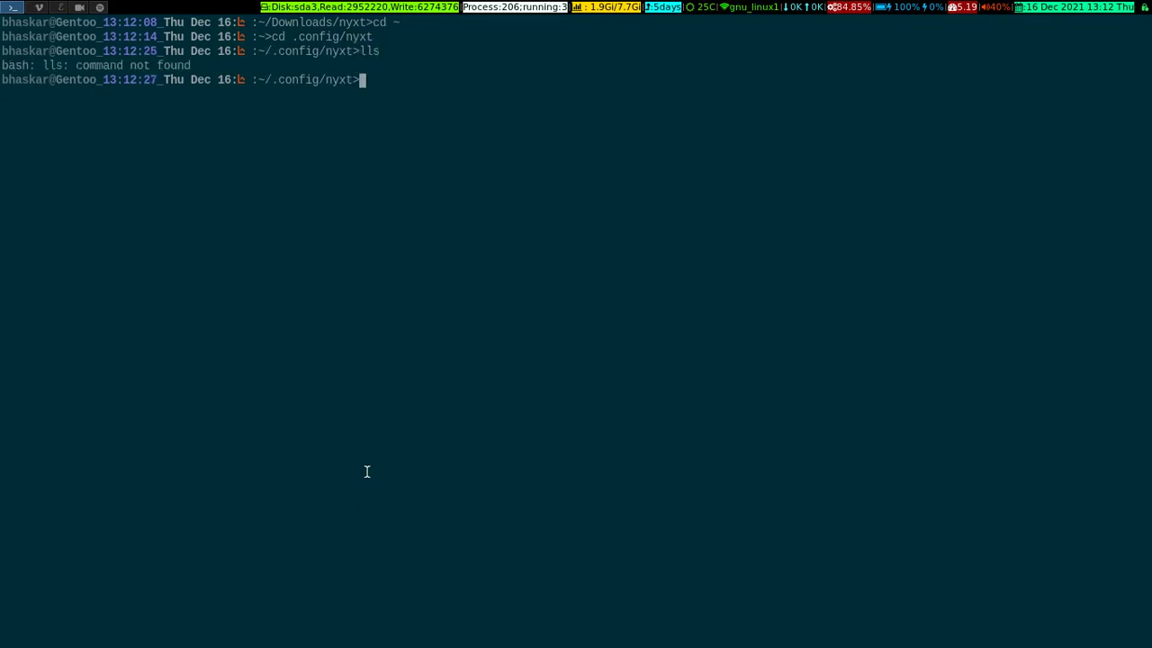
type("ls")
key("Return")
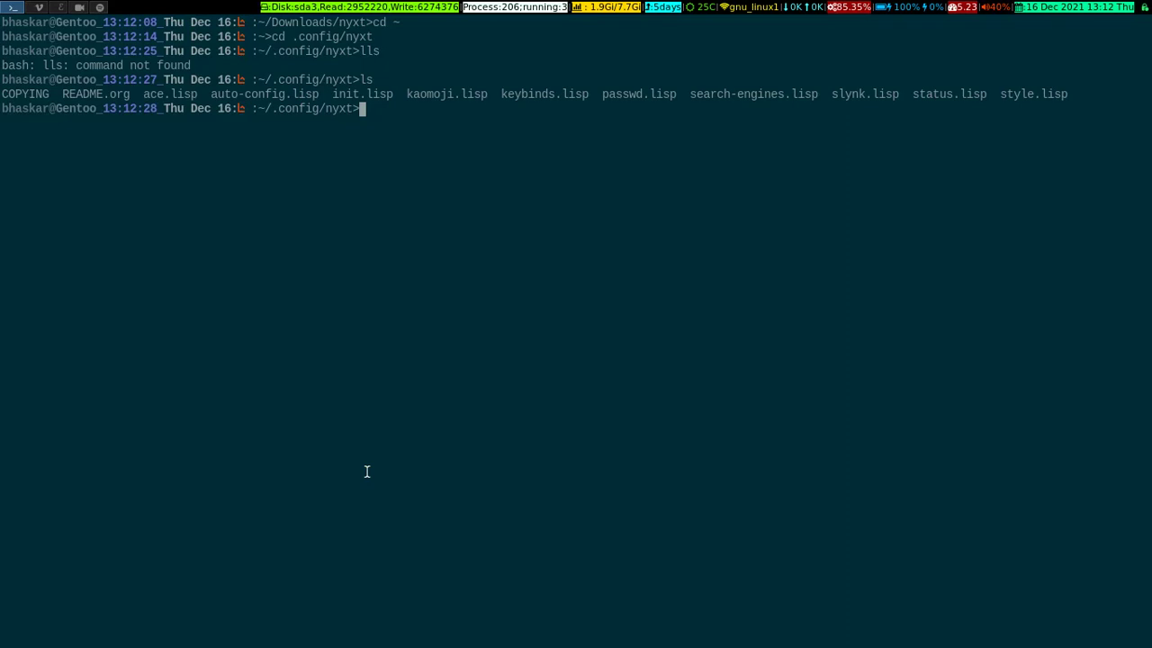
Try to cat init.lsp, then list the config files again
type("cat init.lsp")
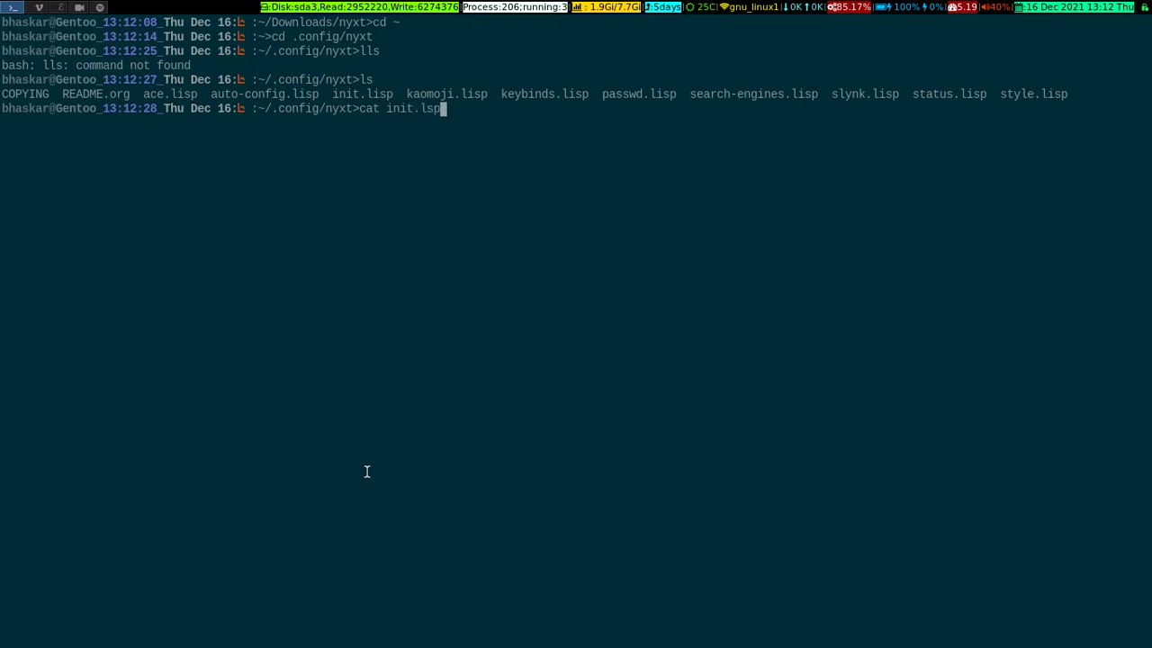
key("Return")
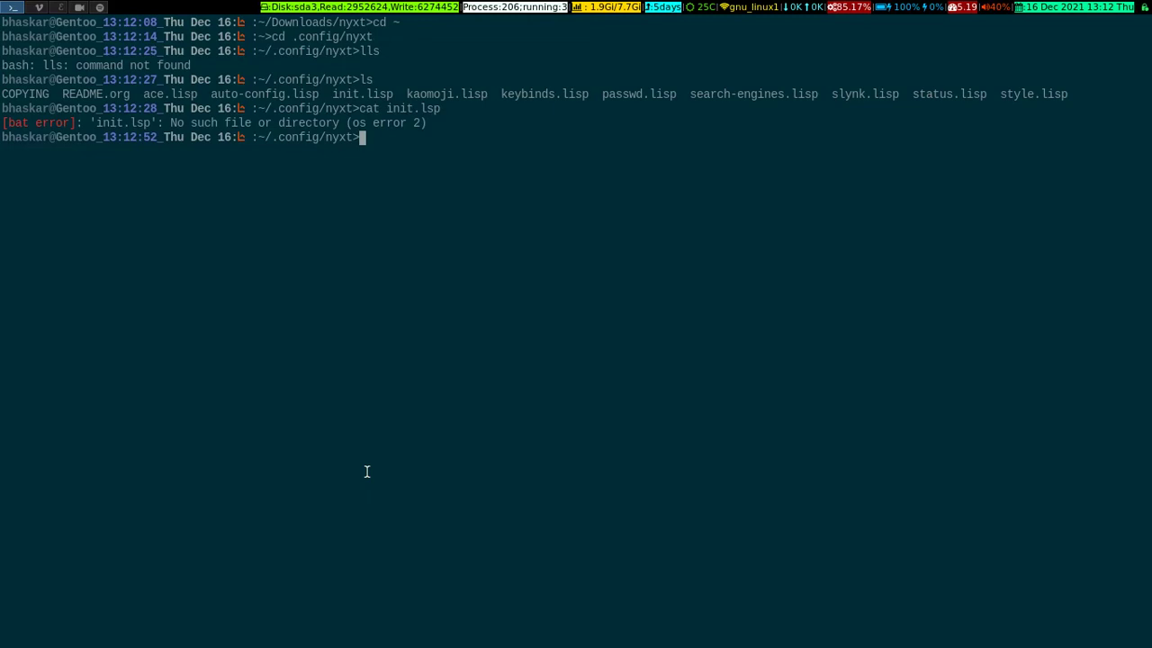
type("ls")
key("Return")
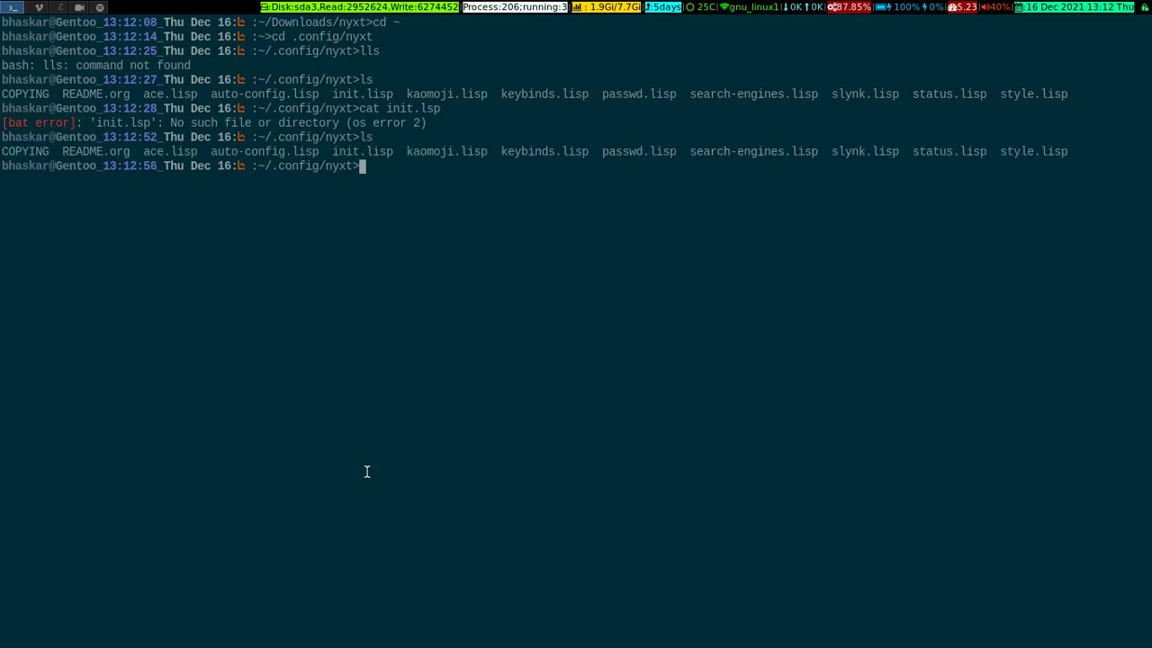
Show init.lisp with cat, scroll through it in the pager, and quit with q
type("cat init.lisp")
key("Return")
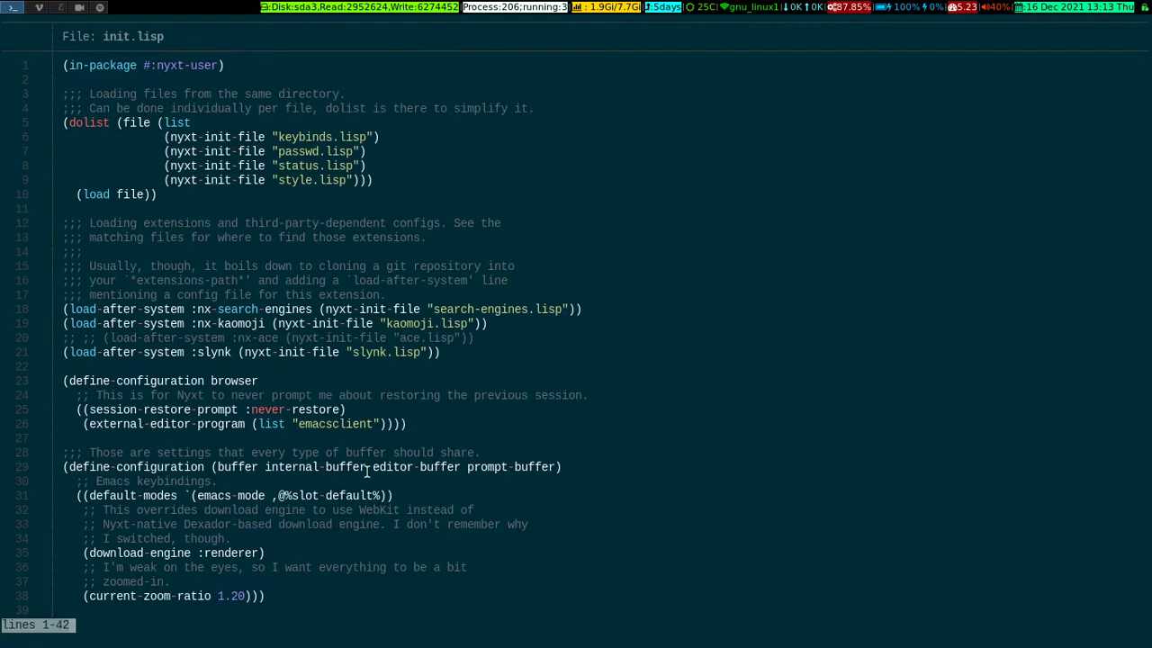
scroll(366, 471, "down", 4)
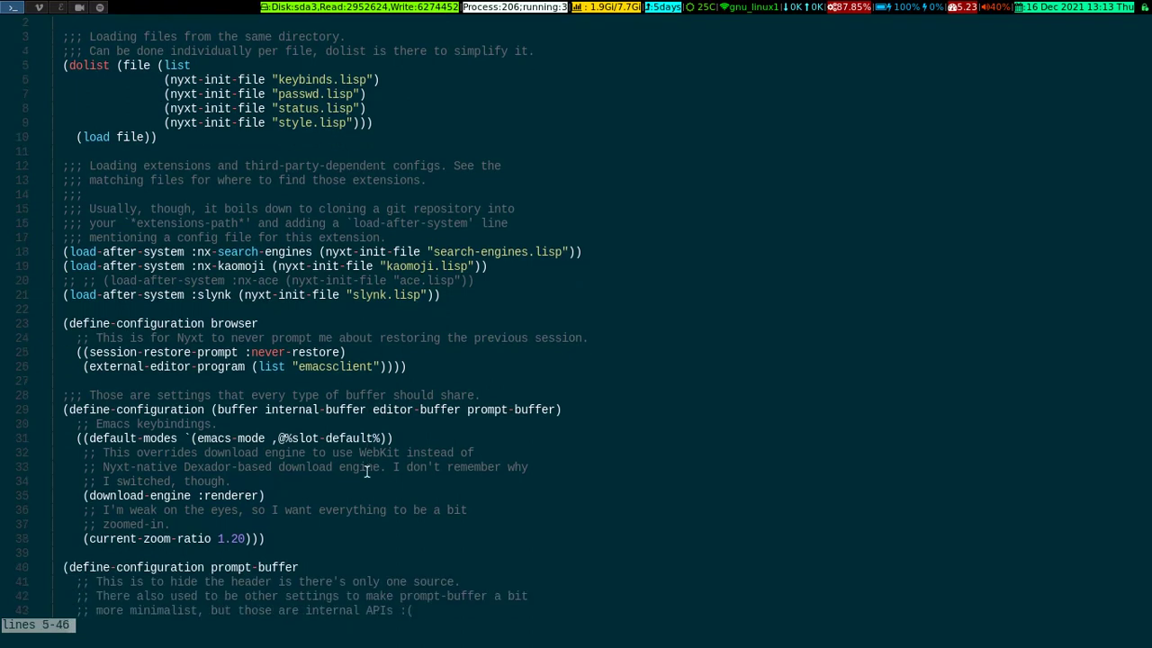
scroll(366, 471, "down", 9)
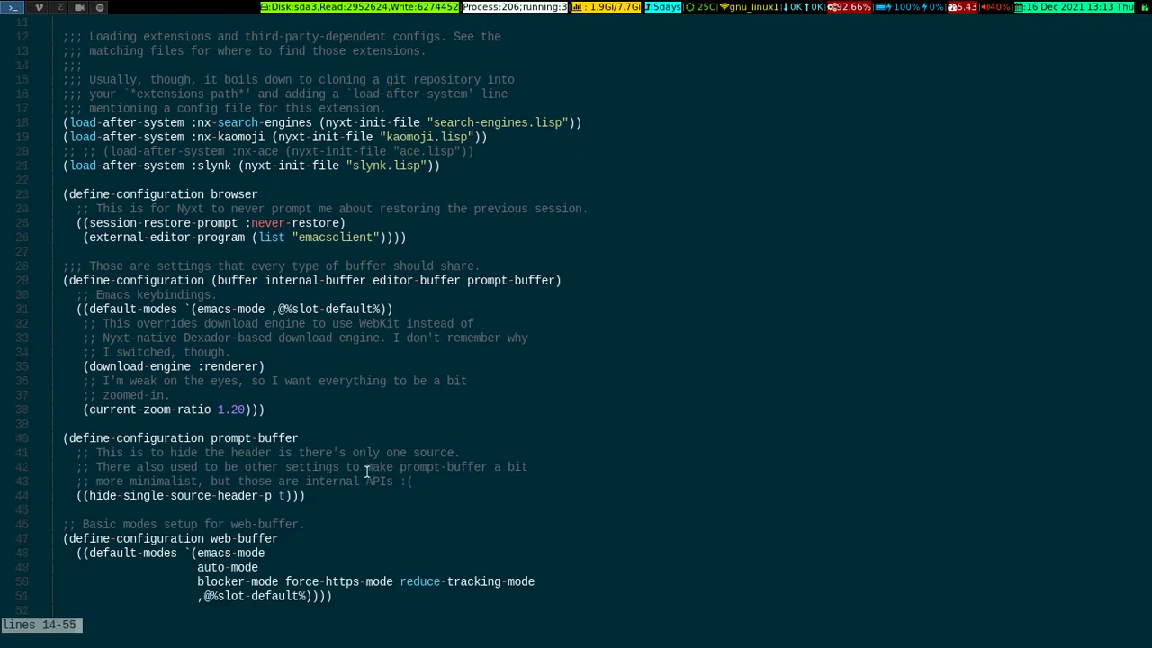
scroll(366, 471, "down", 4)
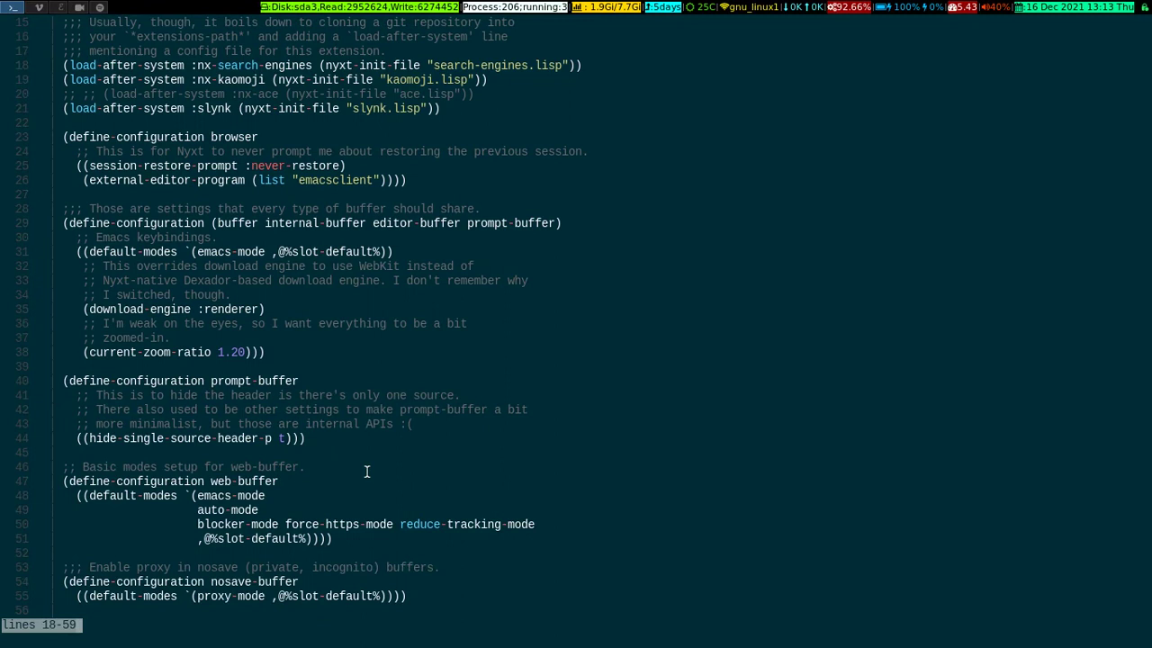
scroll(367, 471, "down", 3)
scroll(367, 470, "down", 2)
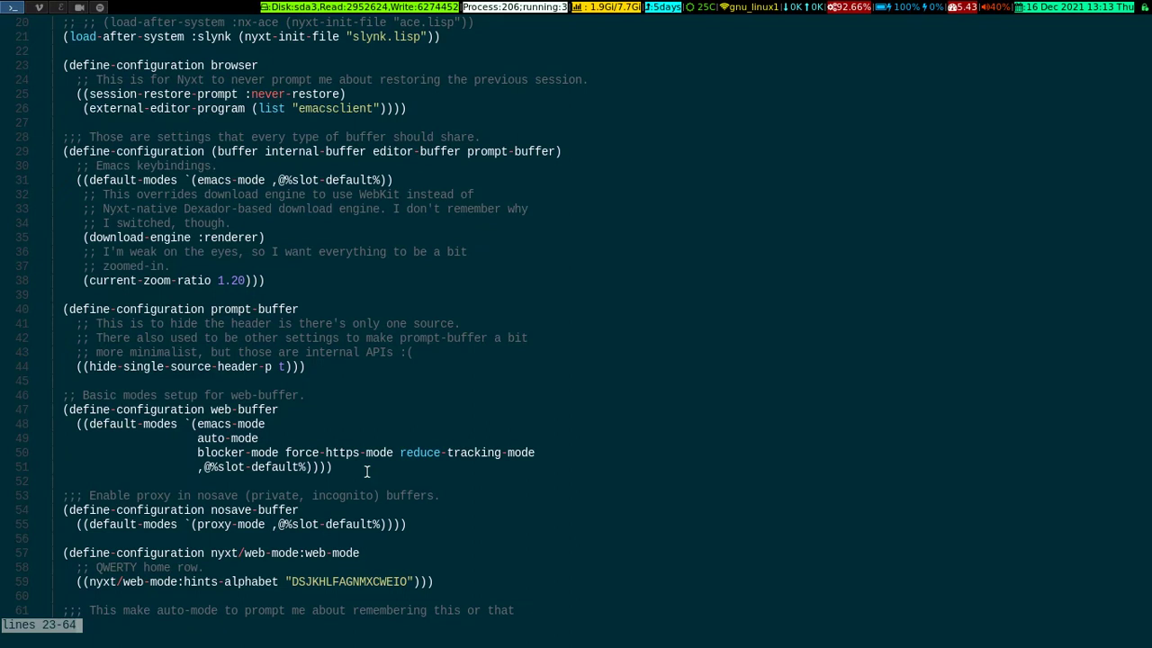
key("q")
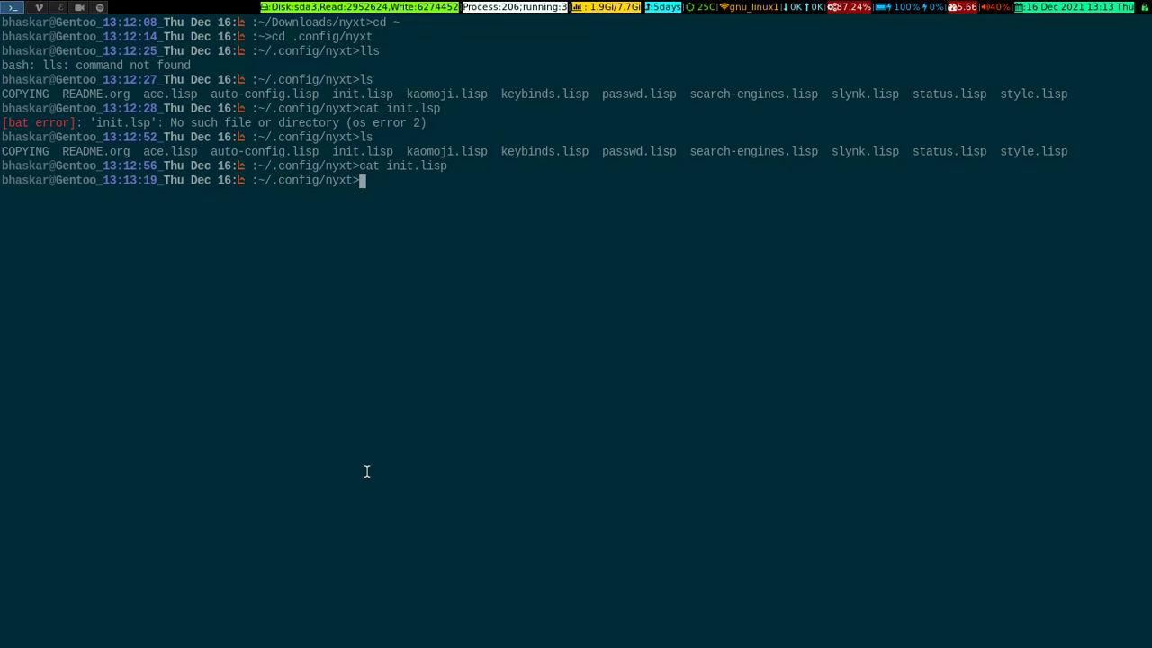
List ~/.local/share/nyxt (bookmarks.lisp, cookies.txt, history), then cd back home
type("cd ..")
key("Return")
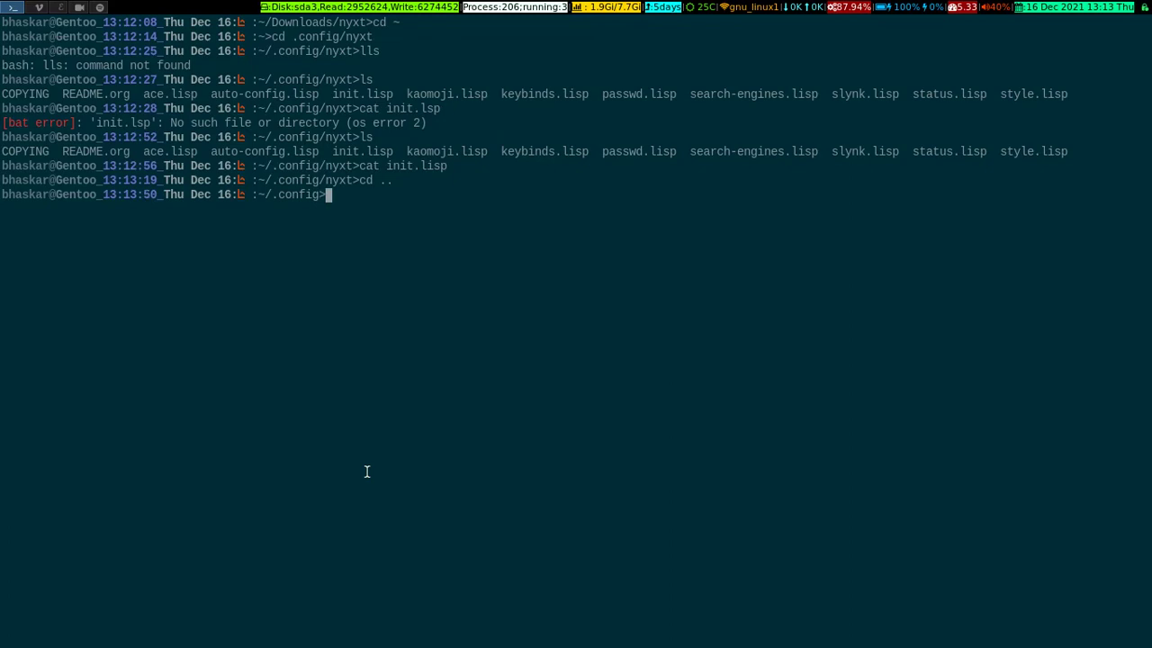
type("cd ..")
key("Return")
type("cd ")
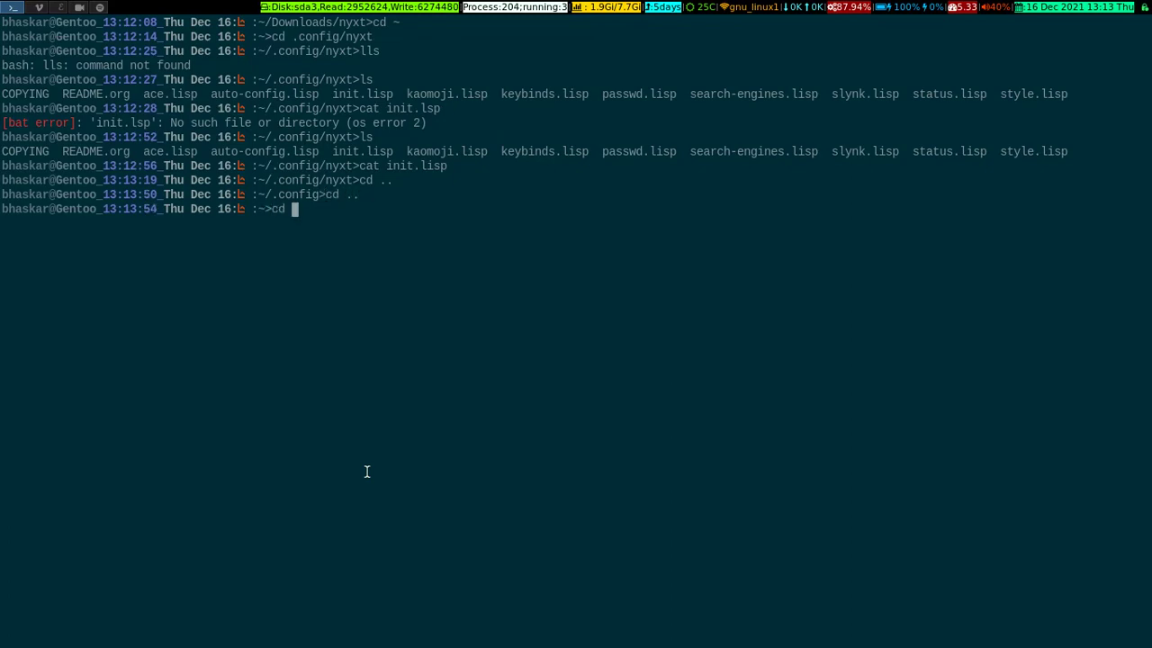
type(".local/share/")
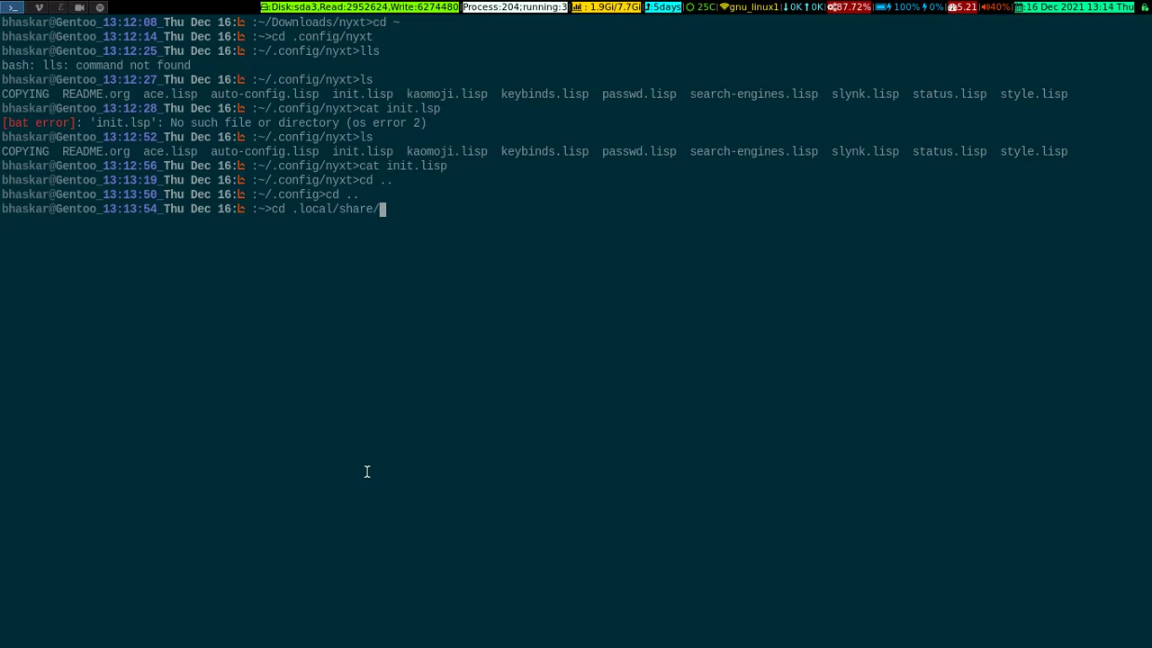
type("nyxt/")
key("Return")
type("ls")
key("Return")
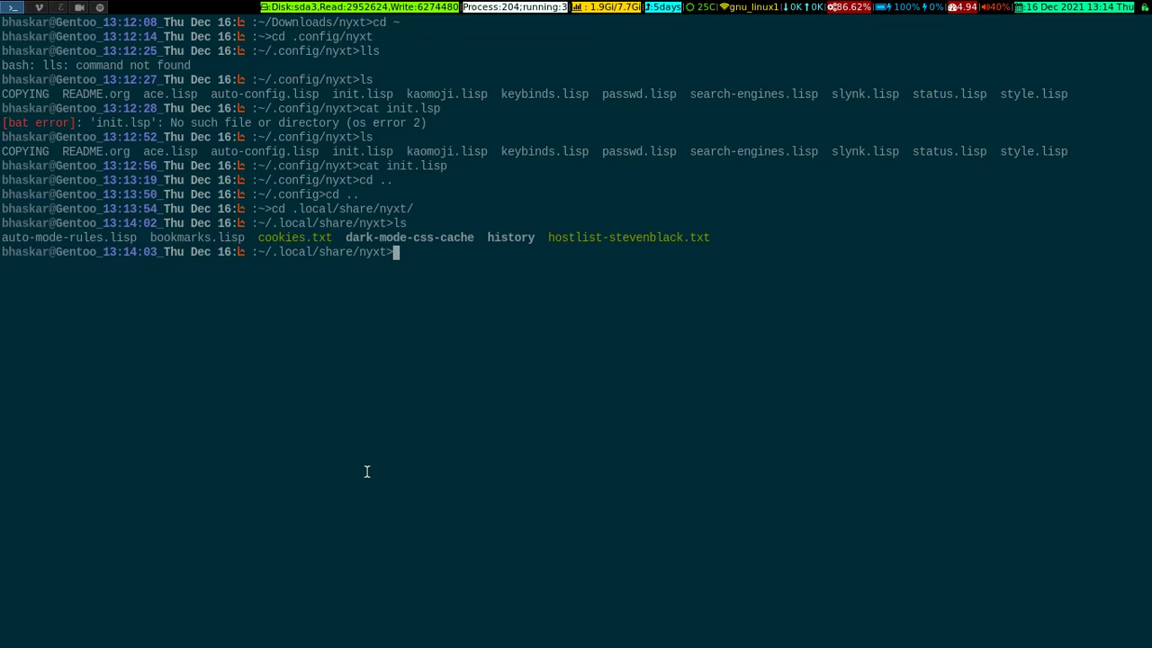
type("cd ~")
key("Return")
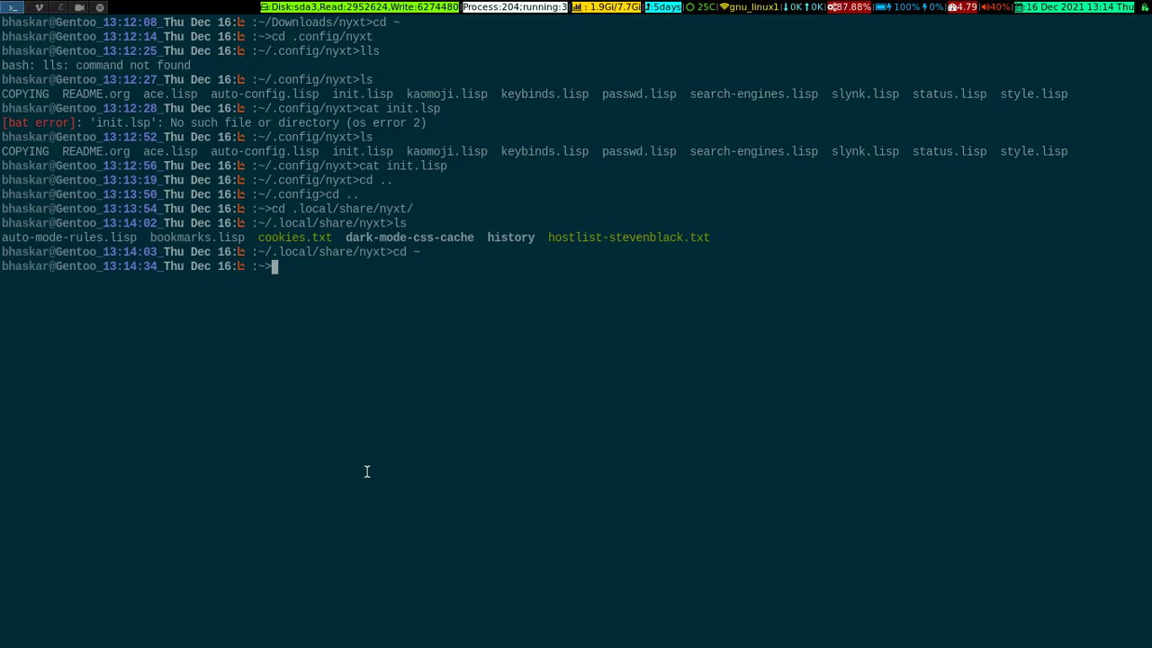
Bring Nyxt forward and switch to the lore.kernel.org buffer
left_click(101, 7)
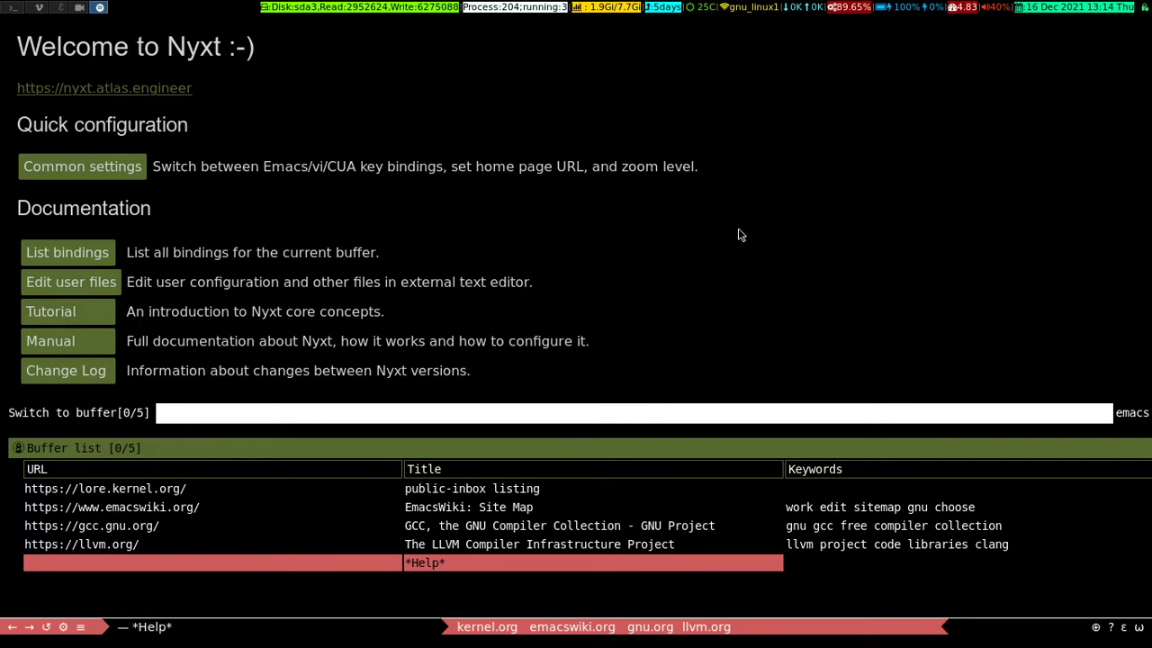
key("Down")
key("Return")
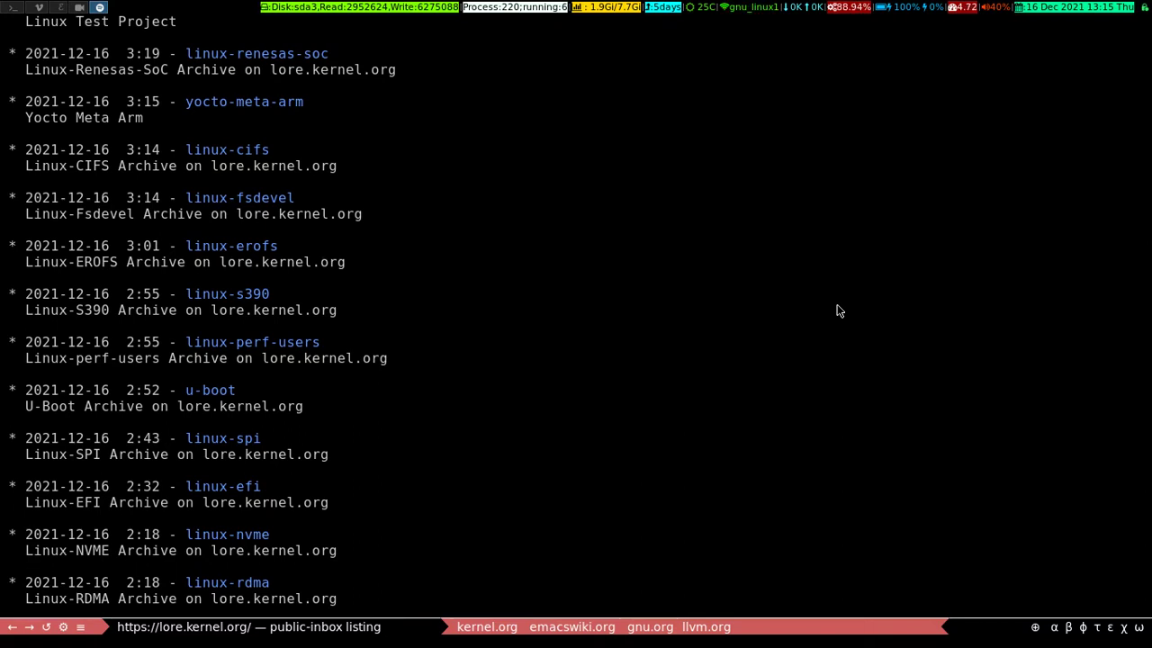
Step with C-] through llvm.org, EmacsWiki and GCC back to the *Help* buffer
key("ctrl+bracketright")
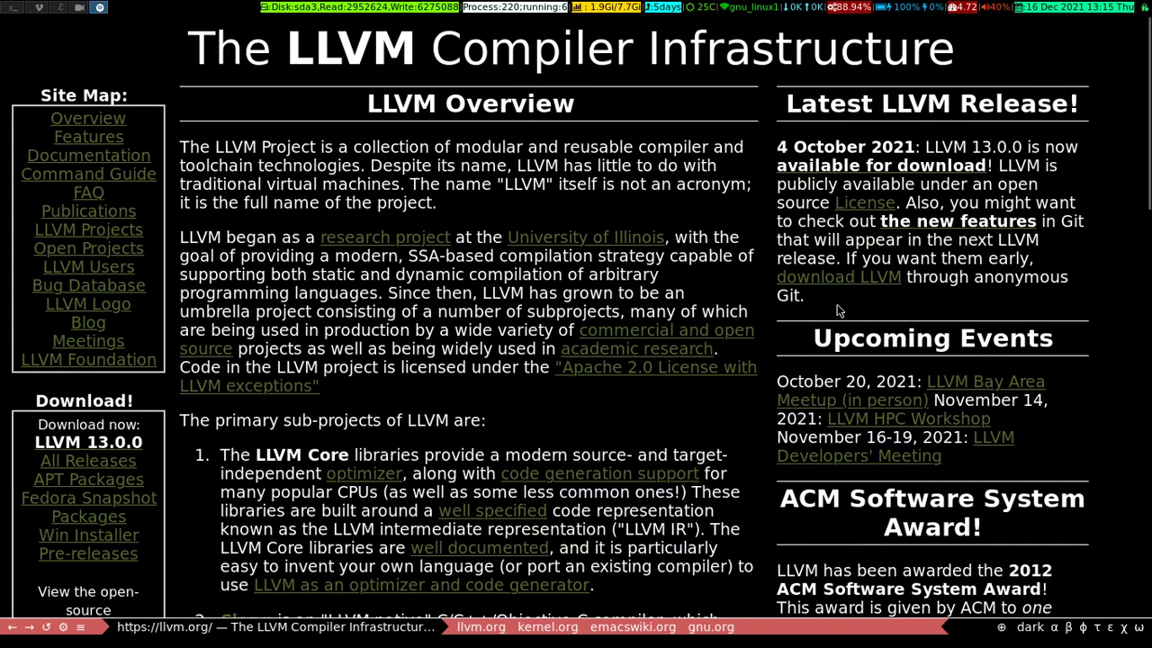
key("ctrl+bracketright")
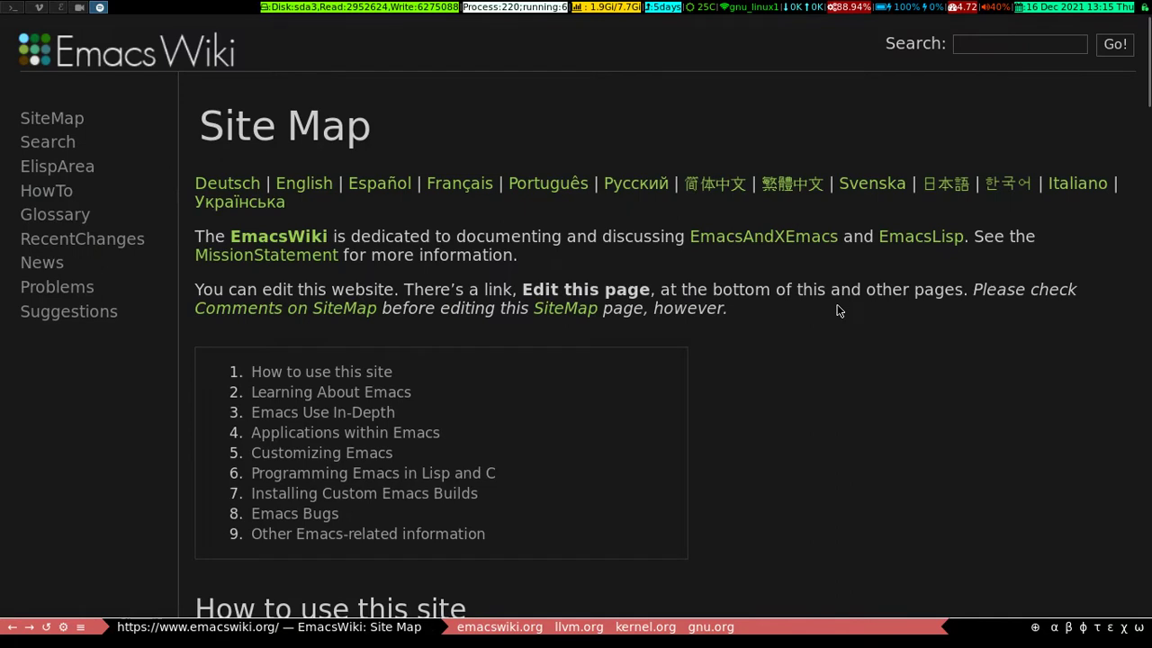
key("ctrl+bracketright")
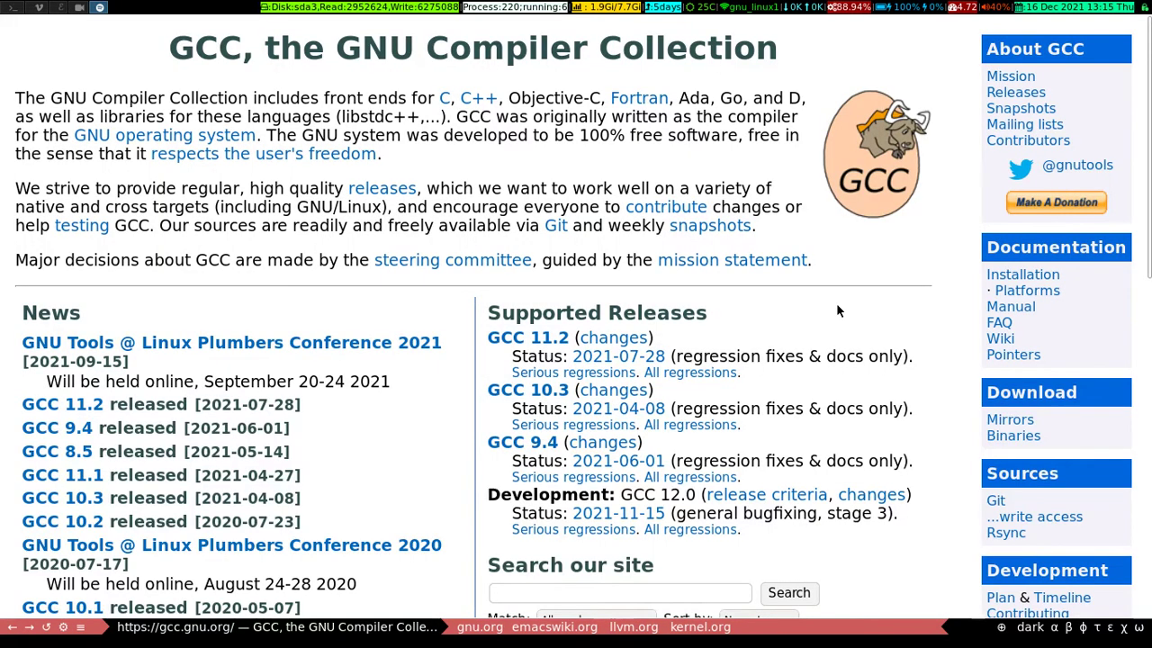
key("ctrl+bracketright")
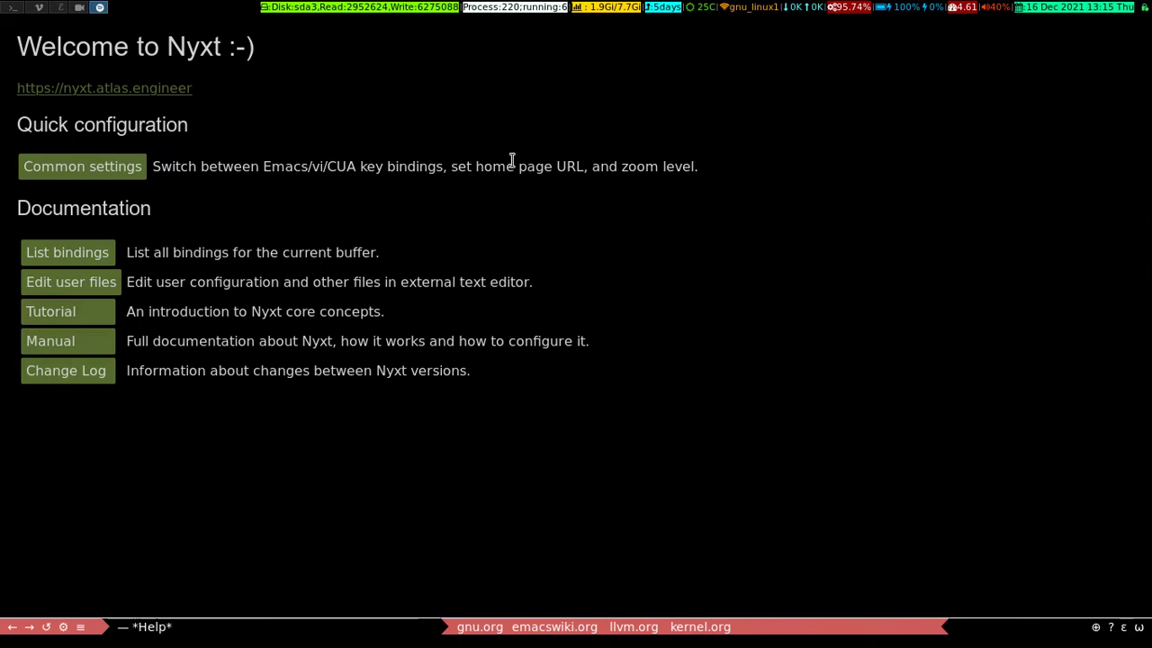
Choose List bindings and scroll through the *Help-bindings* page of key bindings
left_click(103, 251)
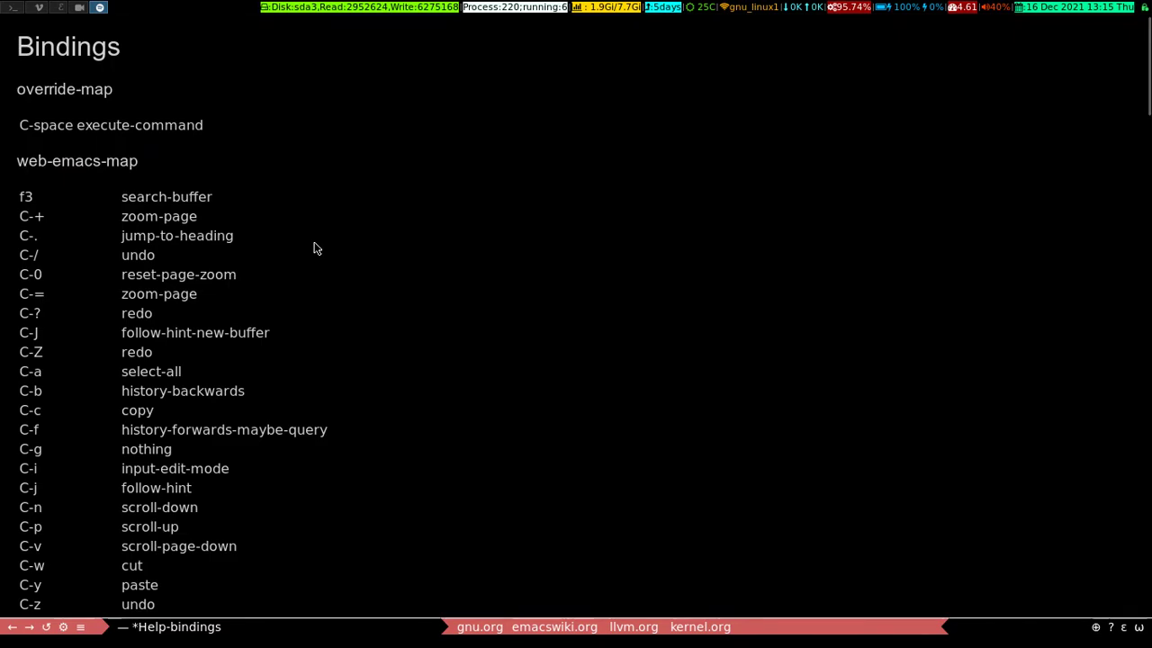
scroll(314, 248, "down", 3)
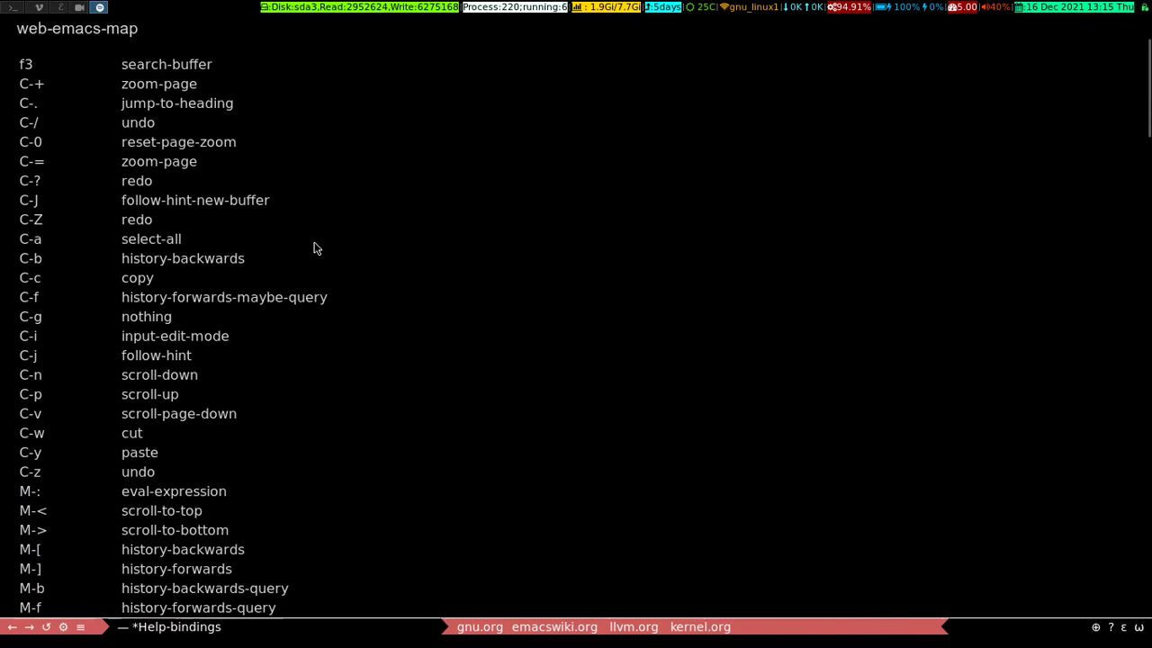
scroll(314, 248, "down", 6)
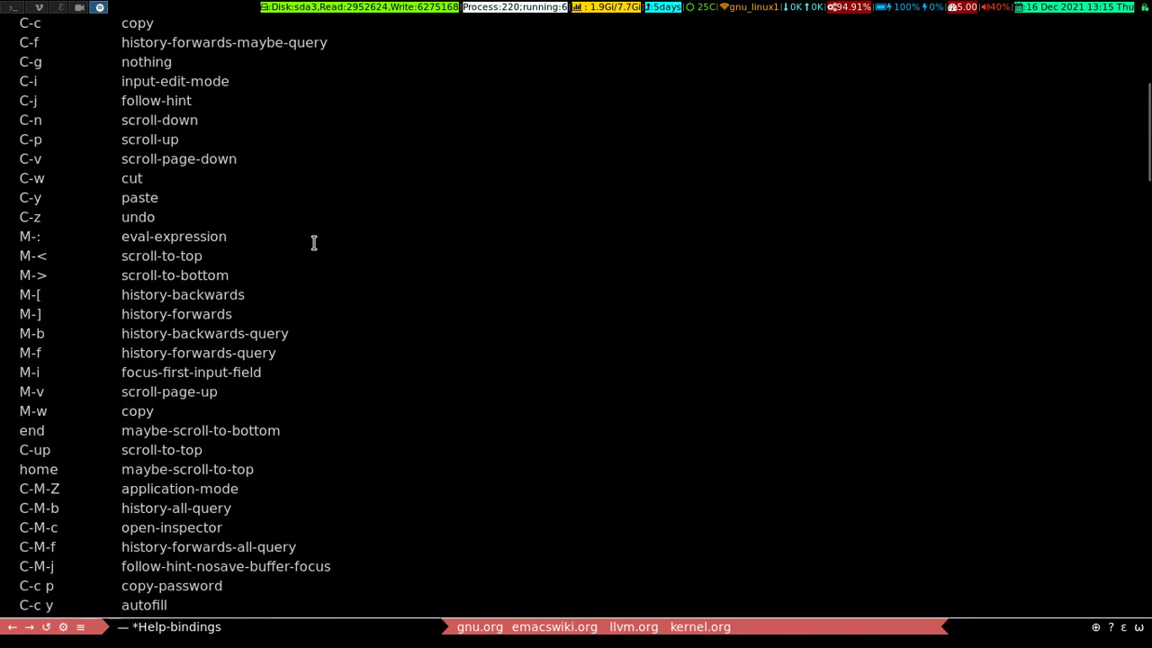
scroll(315, 245, "down", 9)
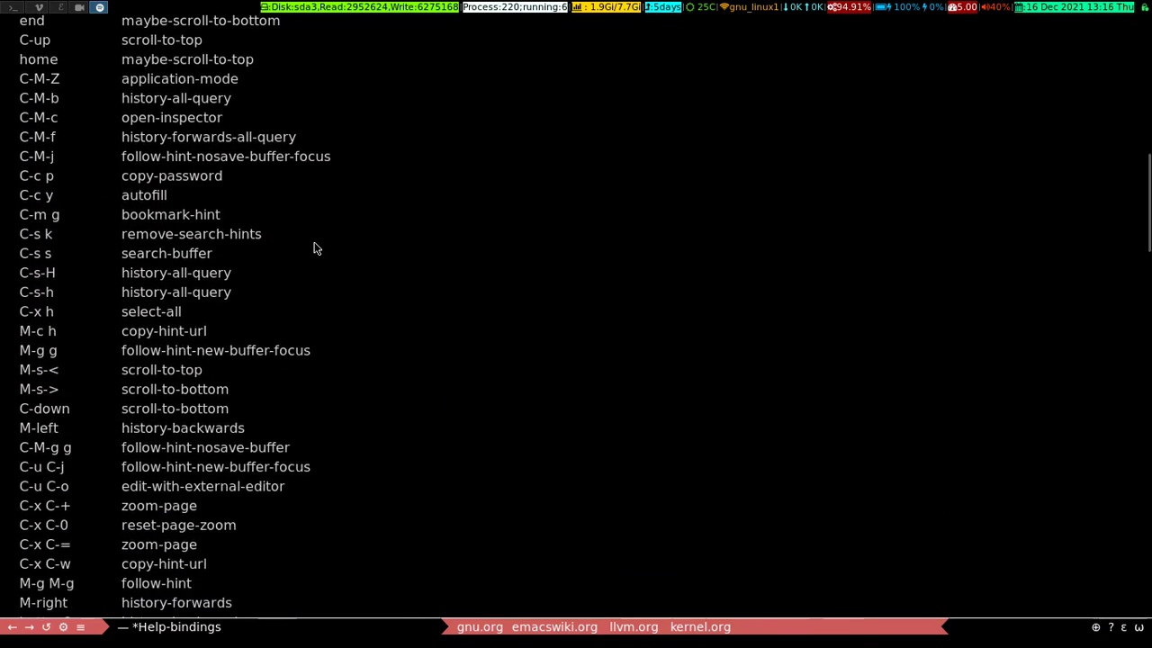
scroll(314, 249, "down", 8)
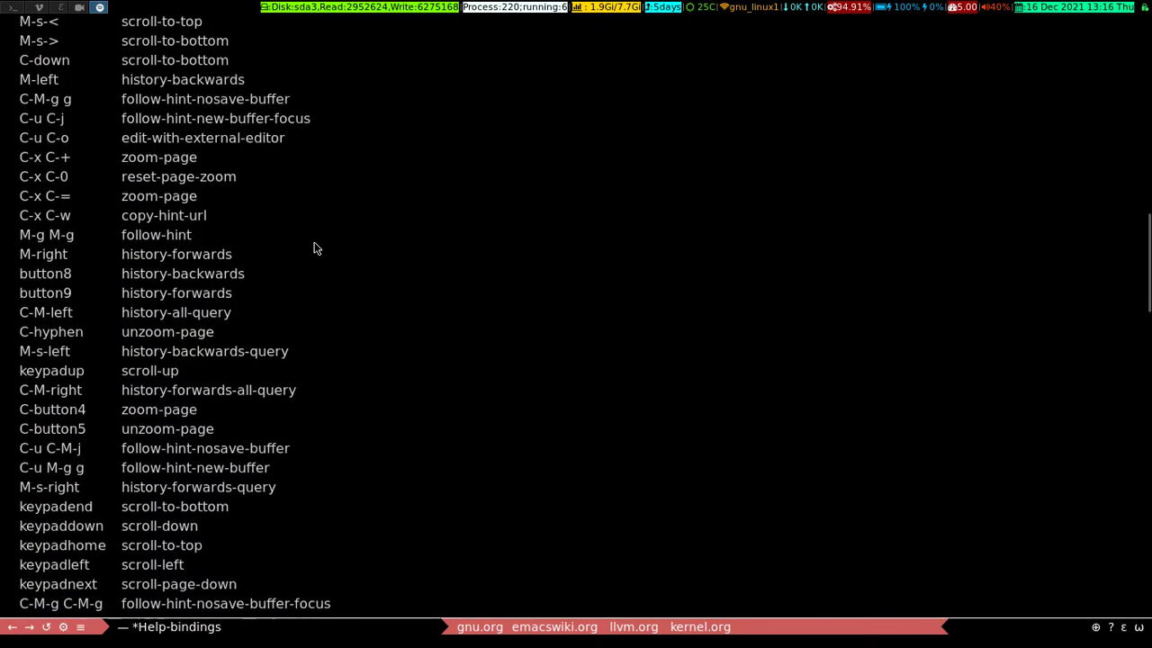
scroll(314, 248, "down", 4)
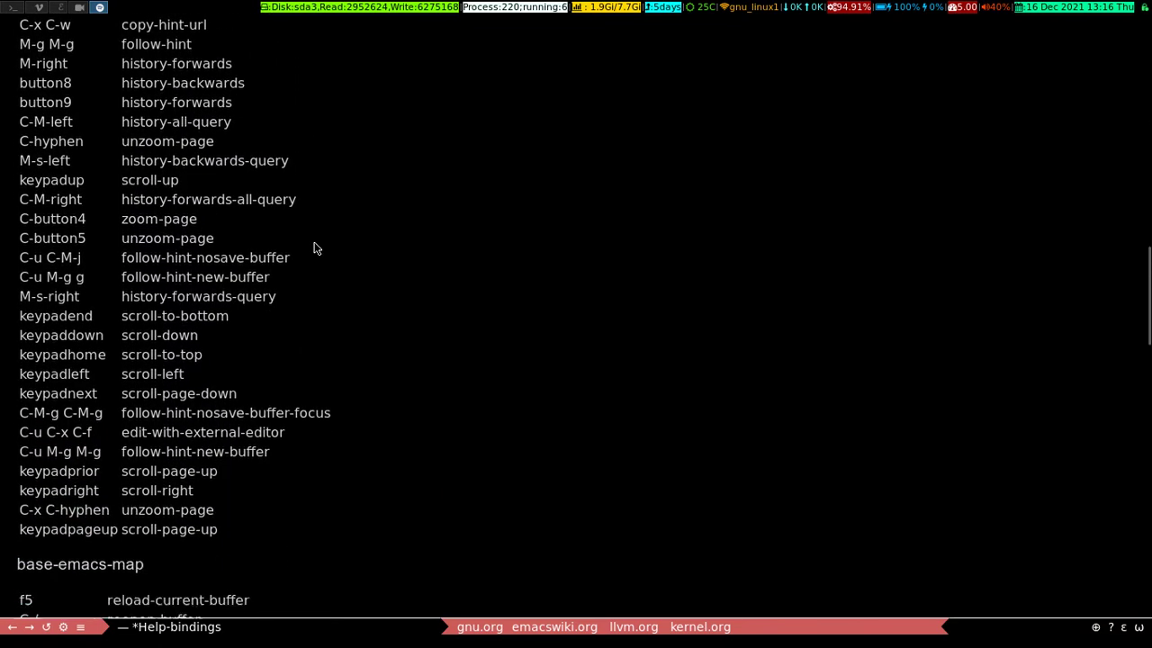
scroll(314, 248, "down", 10)
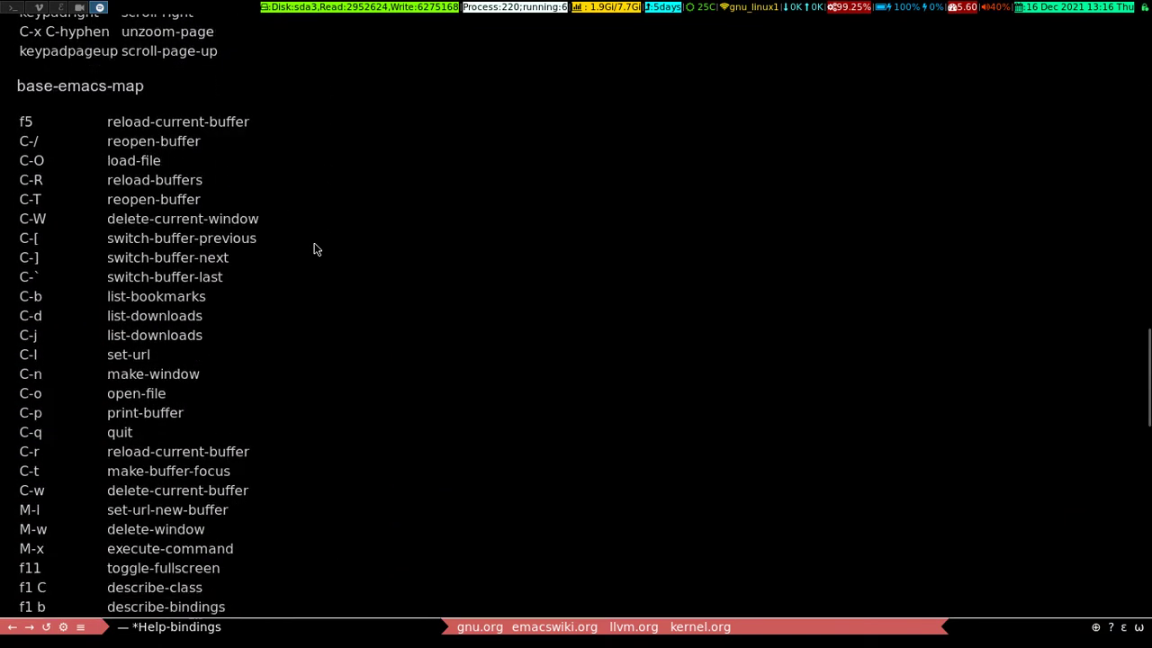
scroll(314, 248, "down", 12)
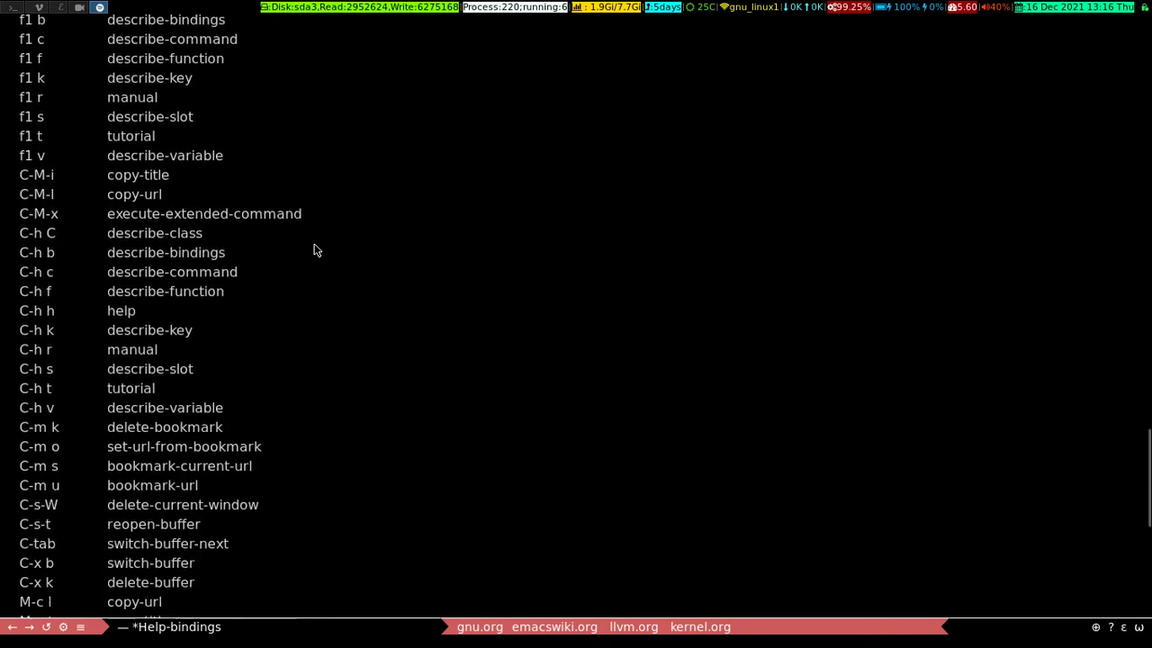
scroll(314, 249, "down", 3)
scroll(314, 249, "down", 2)
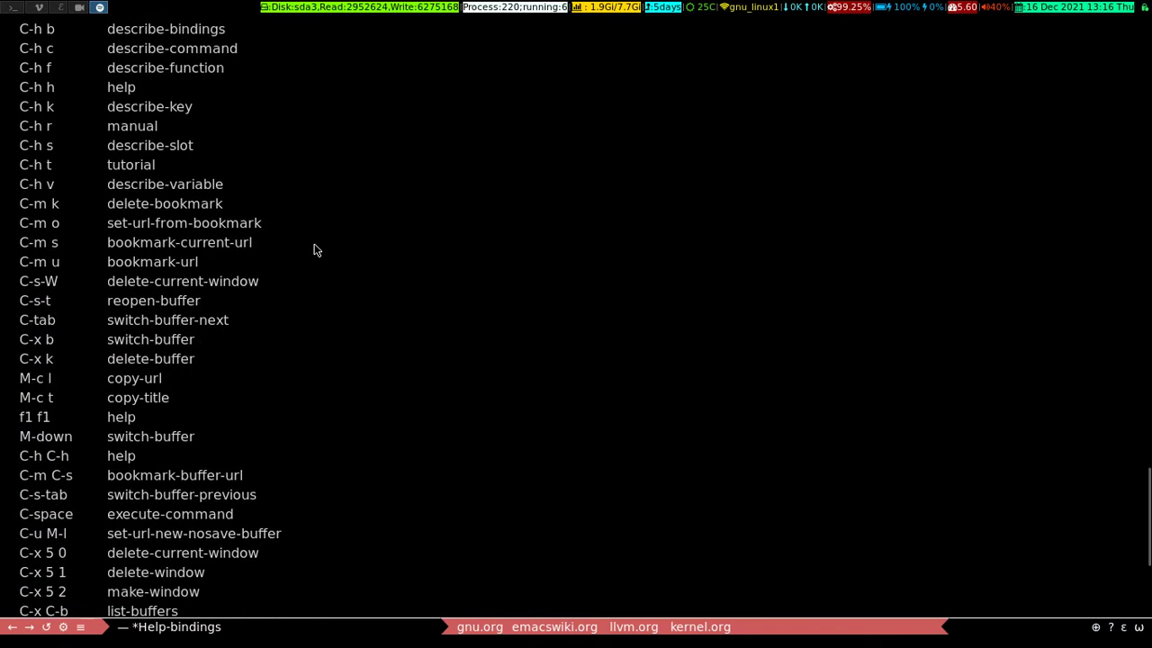
scroll(314, 249, "down", 4)
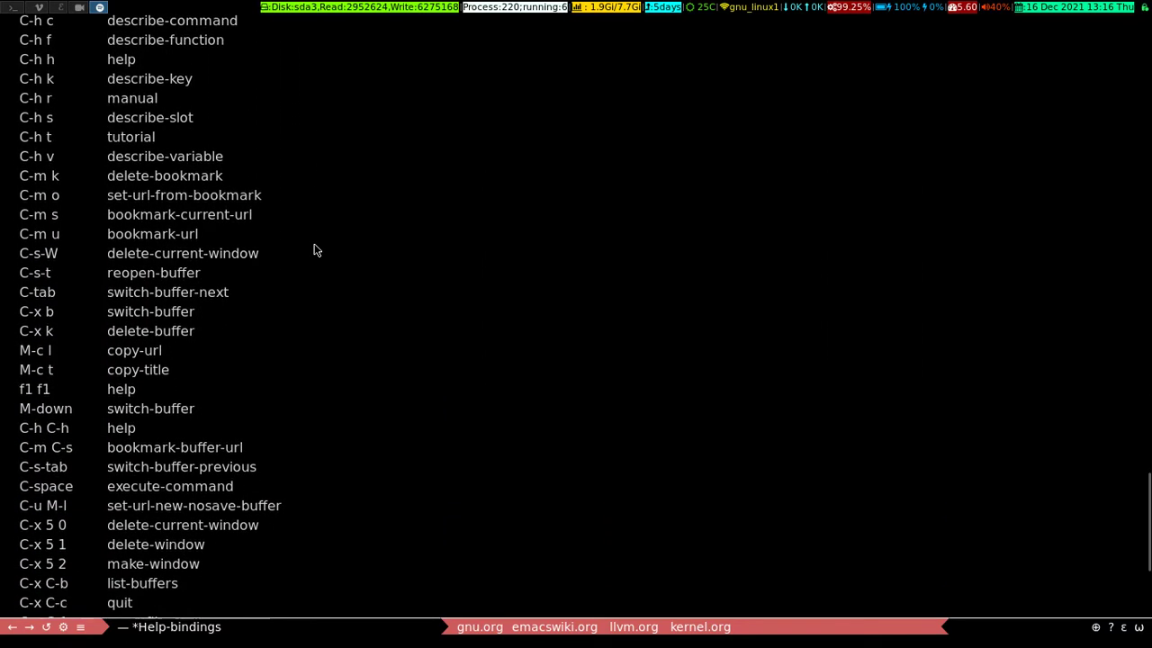
scroll(314, 250, "down", 2)
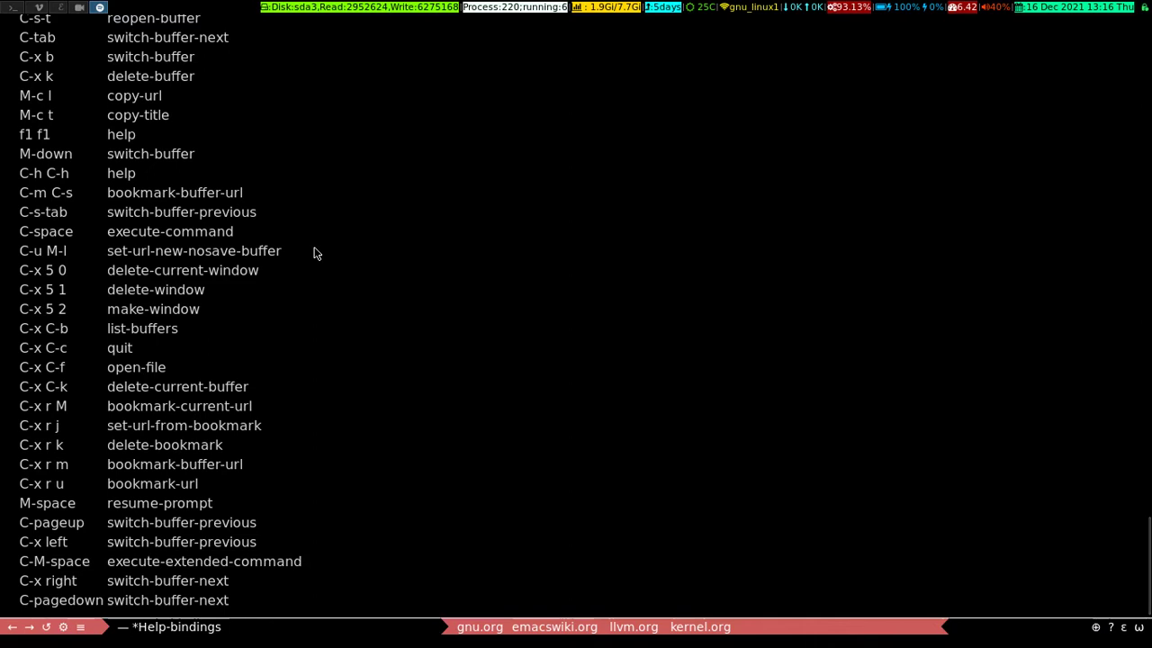
scroll(314, 253, "up", 1)
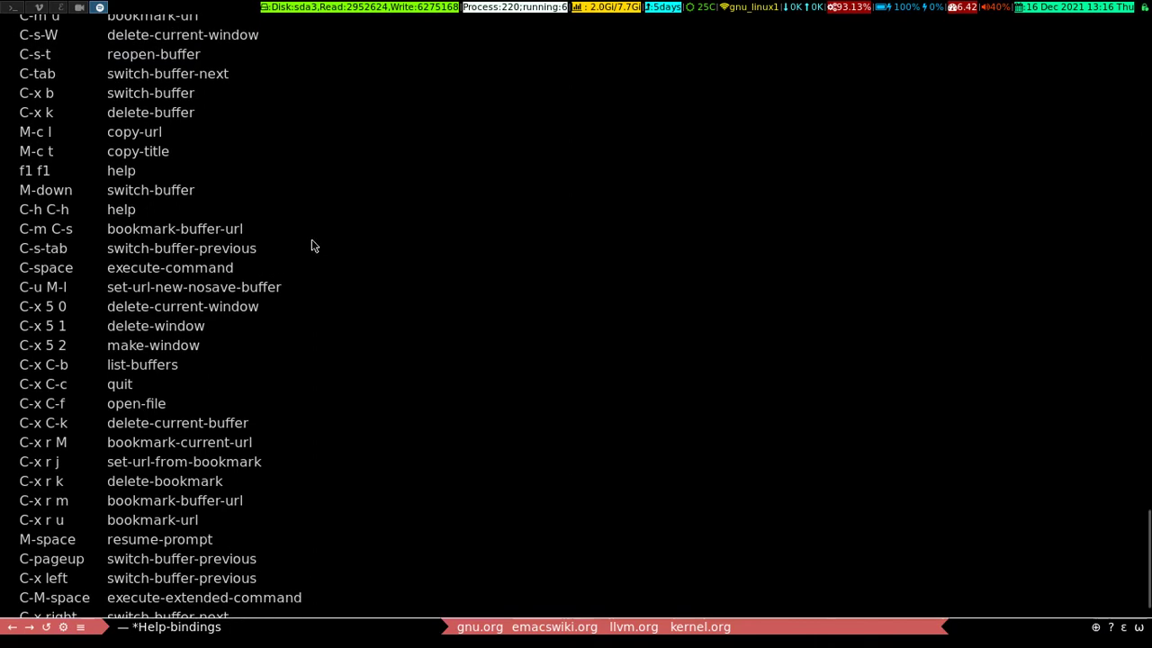
scroll(314, 246, "up", 3)
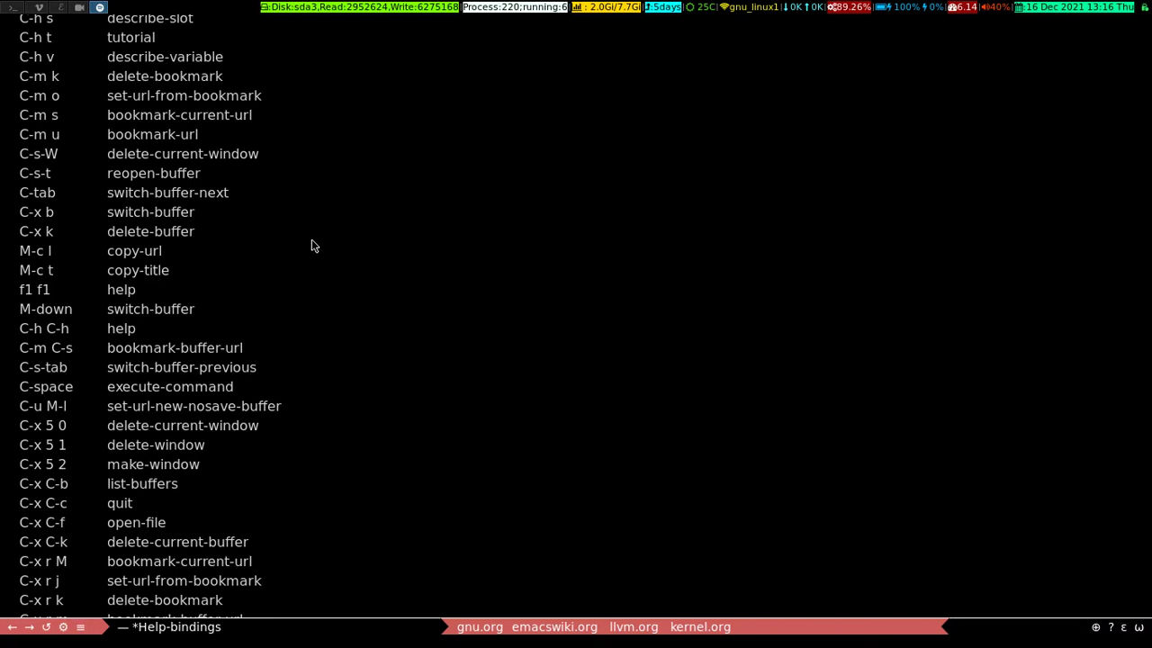
Cycle through the open buffers with C-x C-k and C-x Left, ending on Welcome to Nyxt
key("ctrl+x")
key("ctrl+k")
key("ctrl+x")
key("ctrl+k")
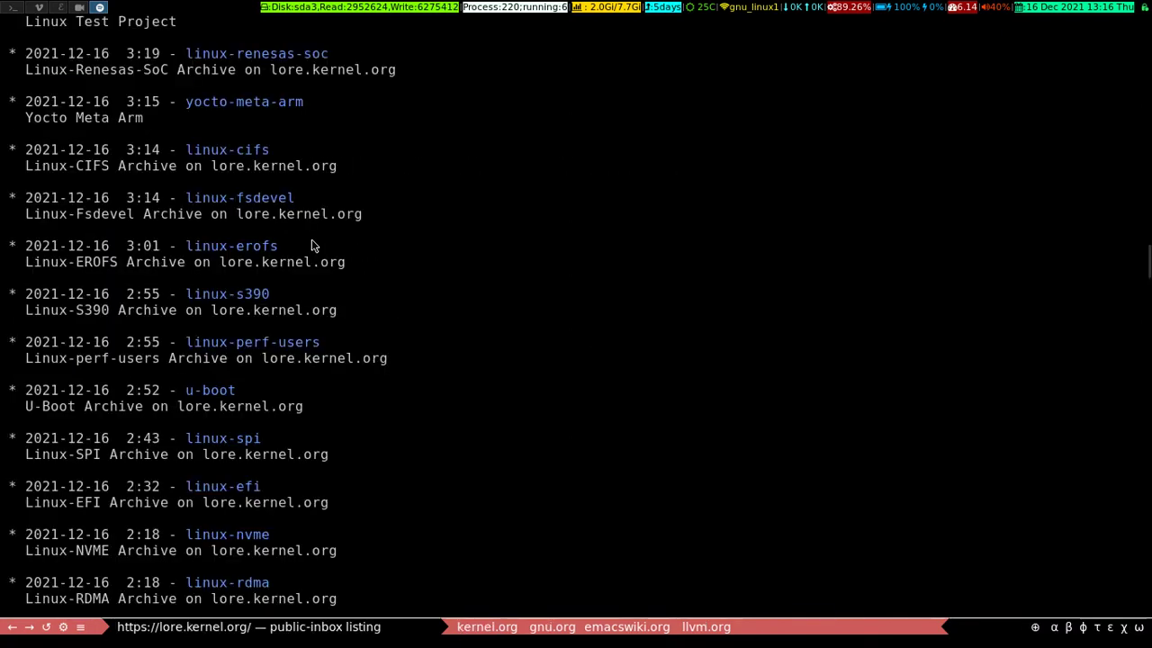
key("ctrl+x")
key("Left")
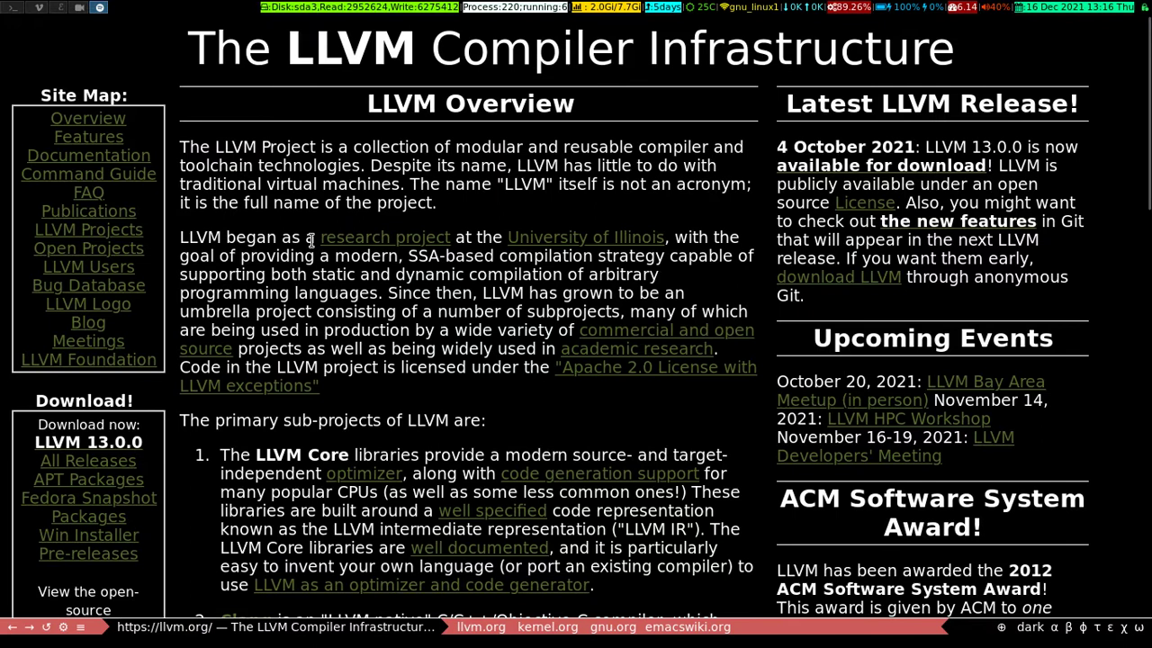
key("ctrl+x")
key("Left")
key("ctrl+x")
key("Left")
key("ctrl+x")
key("Left")
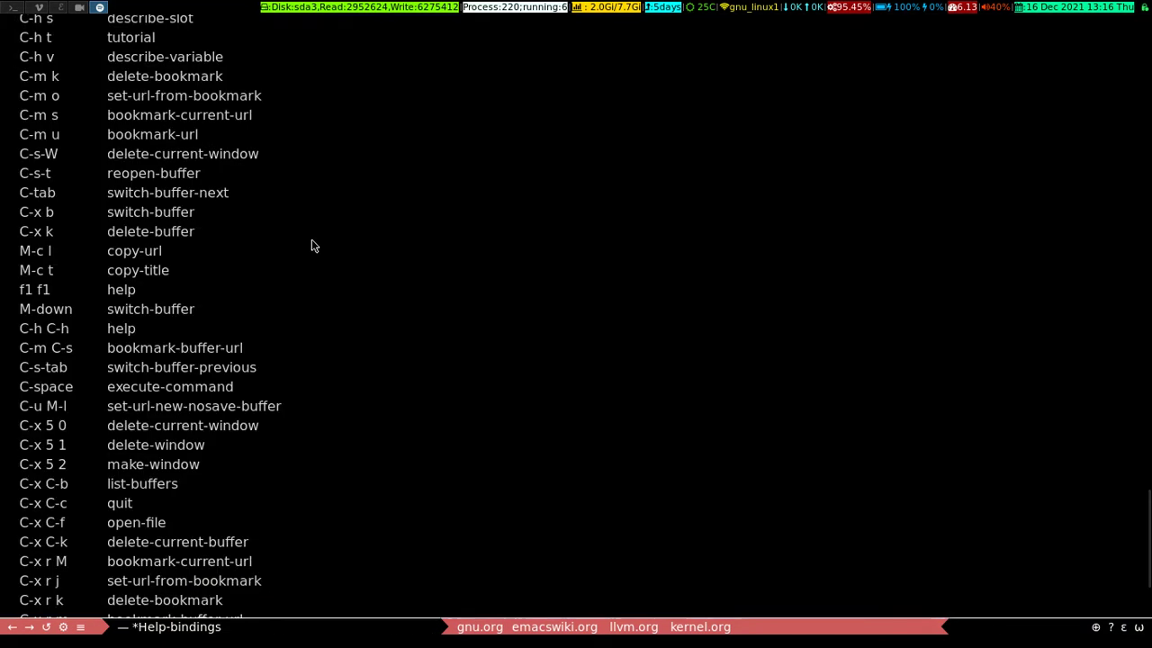
key("ctrl+x")
key("ctrl+k")
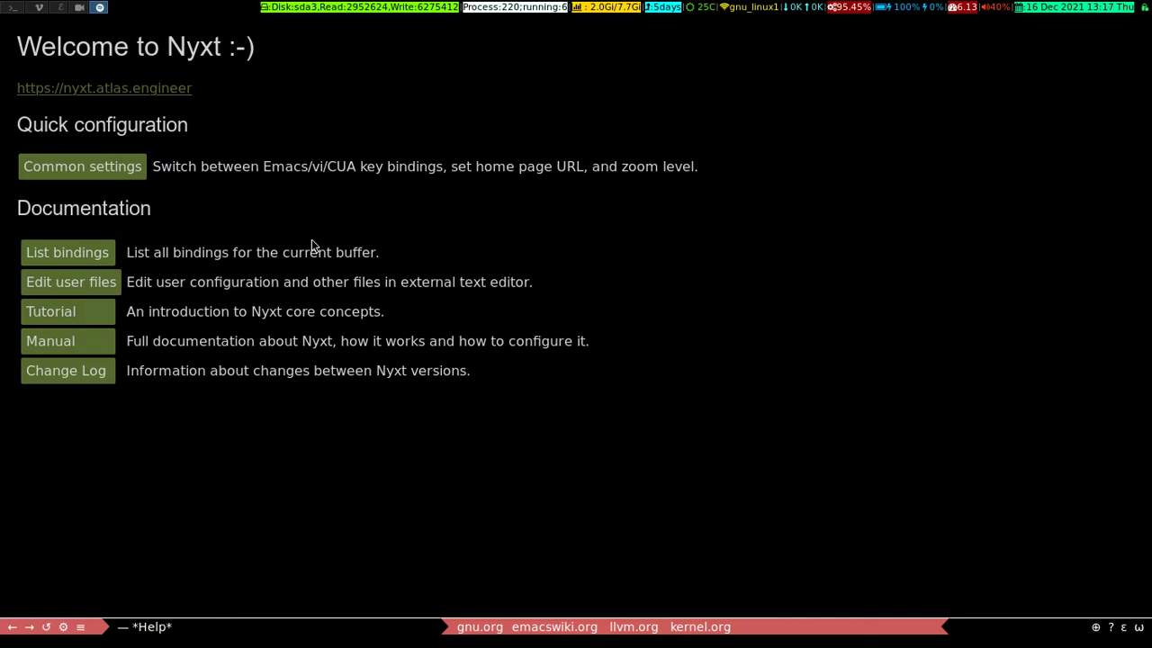
Browse the M-x command list down to the image zoom commands, then dismiss it with Escape
key("alt+x")
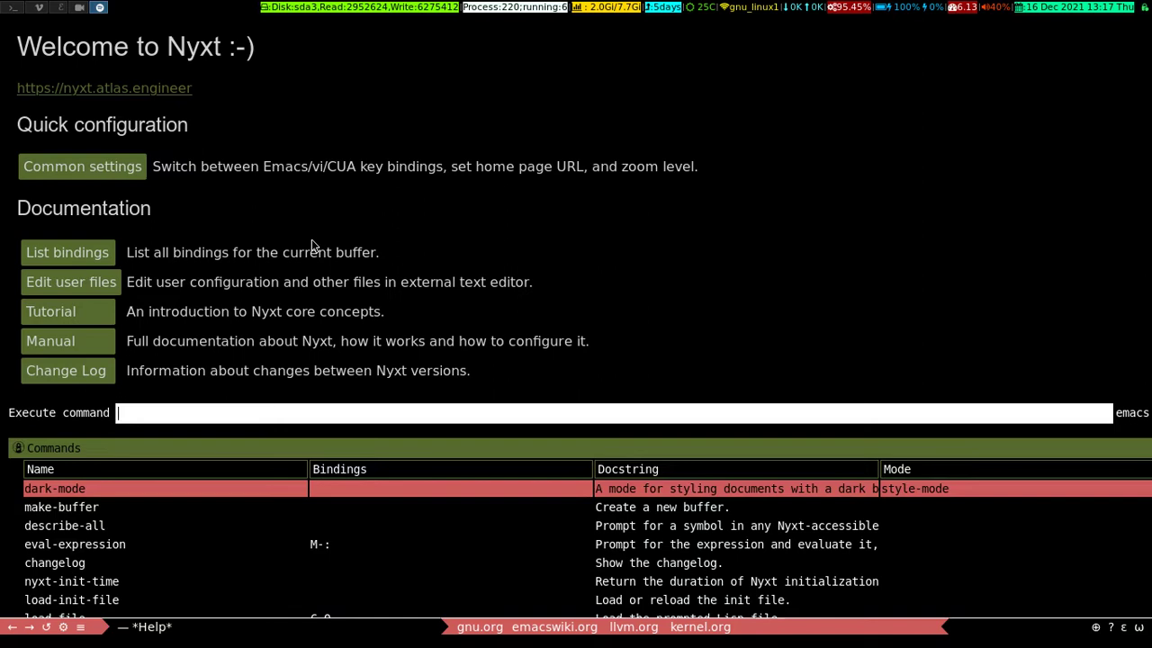
key("Down")
key("Down")
key("Down")
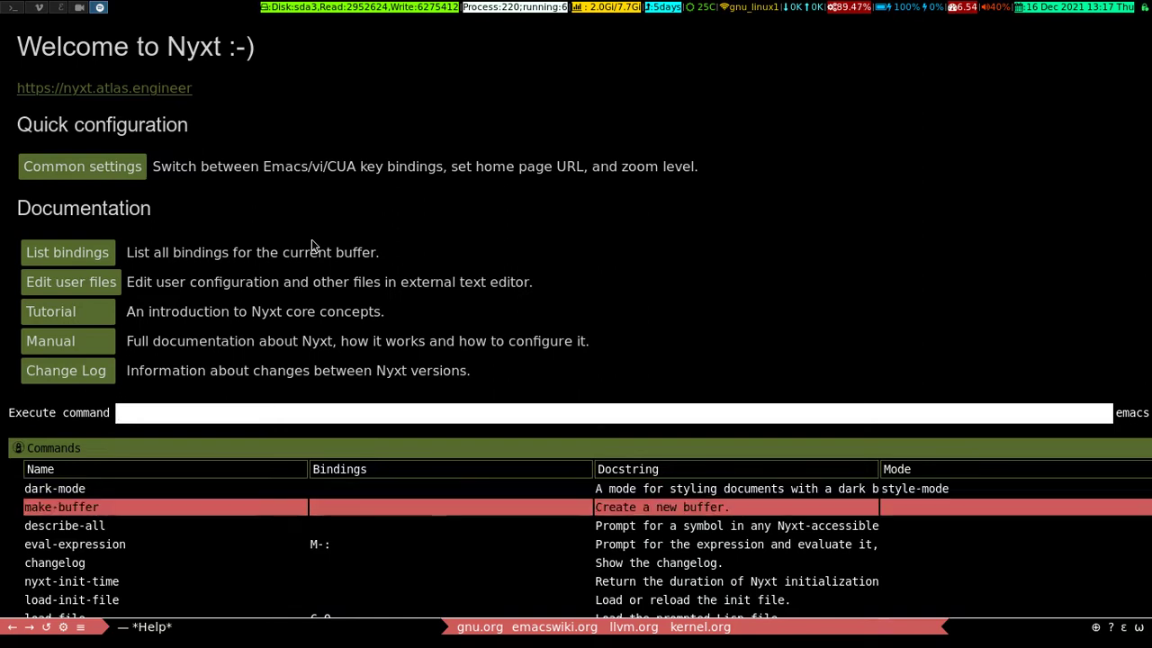
key("Down")
key("Down")
key("Down")
key("Down")
key("Down")
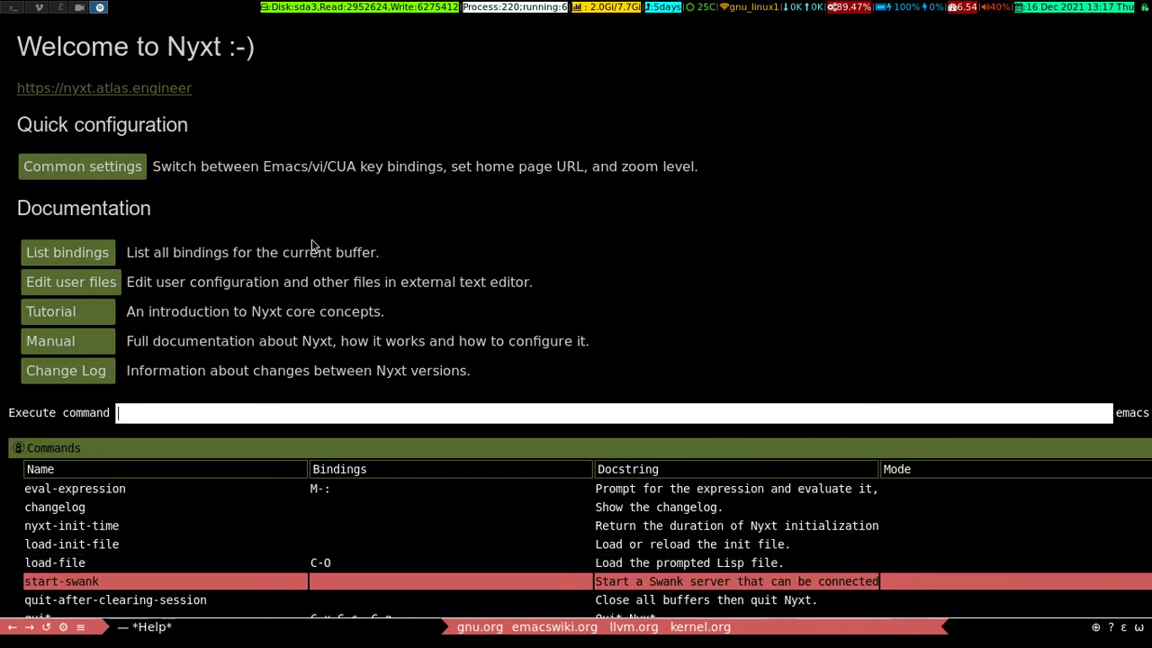
key("Down")
key("Down")
key("Down")
key("Down")
key("Down")
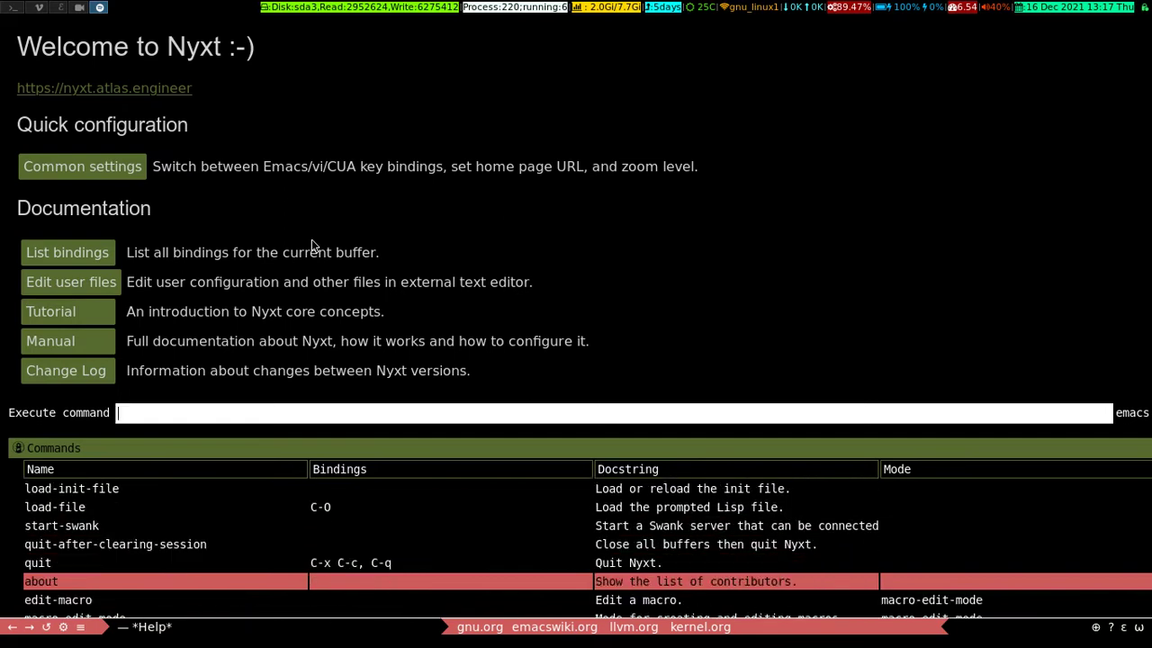
key("Down")
key("Down")
key("Down")
key("Down")
key("Down")
key("Down")
key("Down")
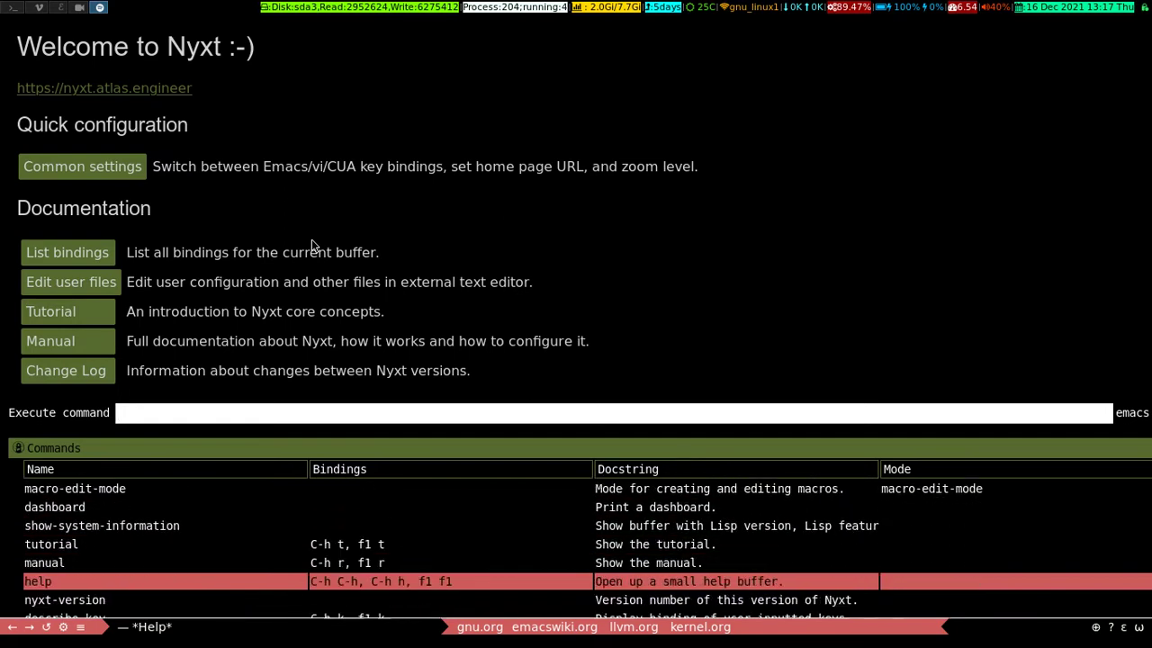
key("Down")
key("Down")
key("Down")
key("Down")
key("Down")
key("Down")
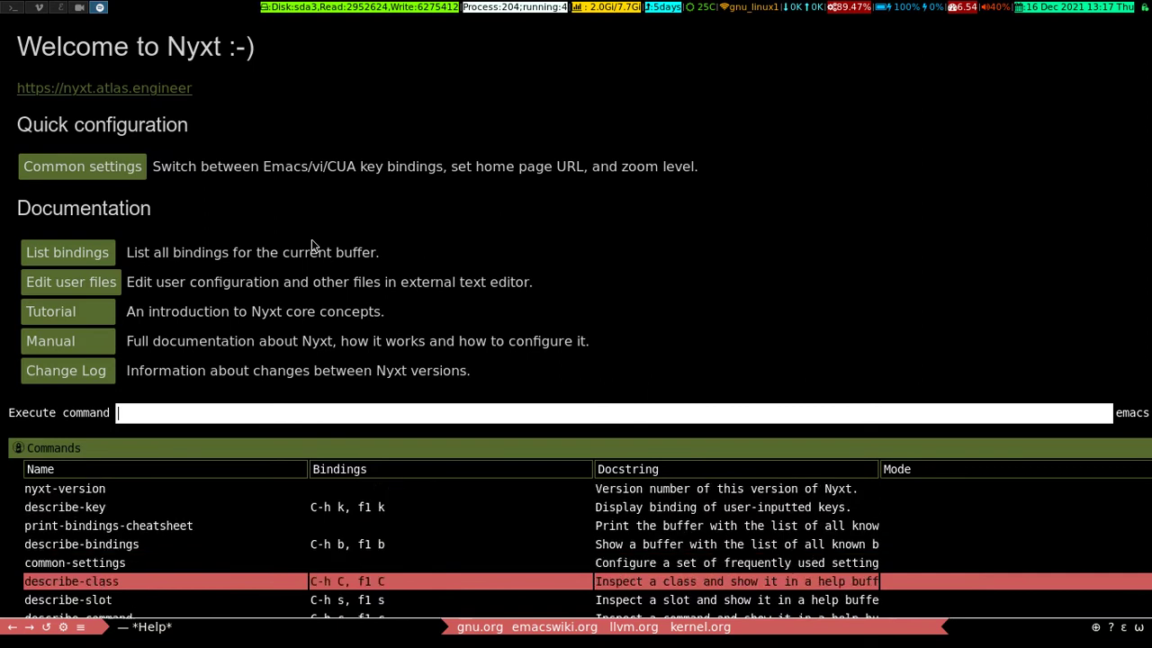
key("Down")
key("Down")
key("Down")
key("Down")
key("Down")
key("Down")
key("Down")
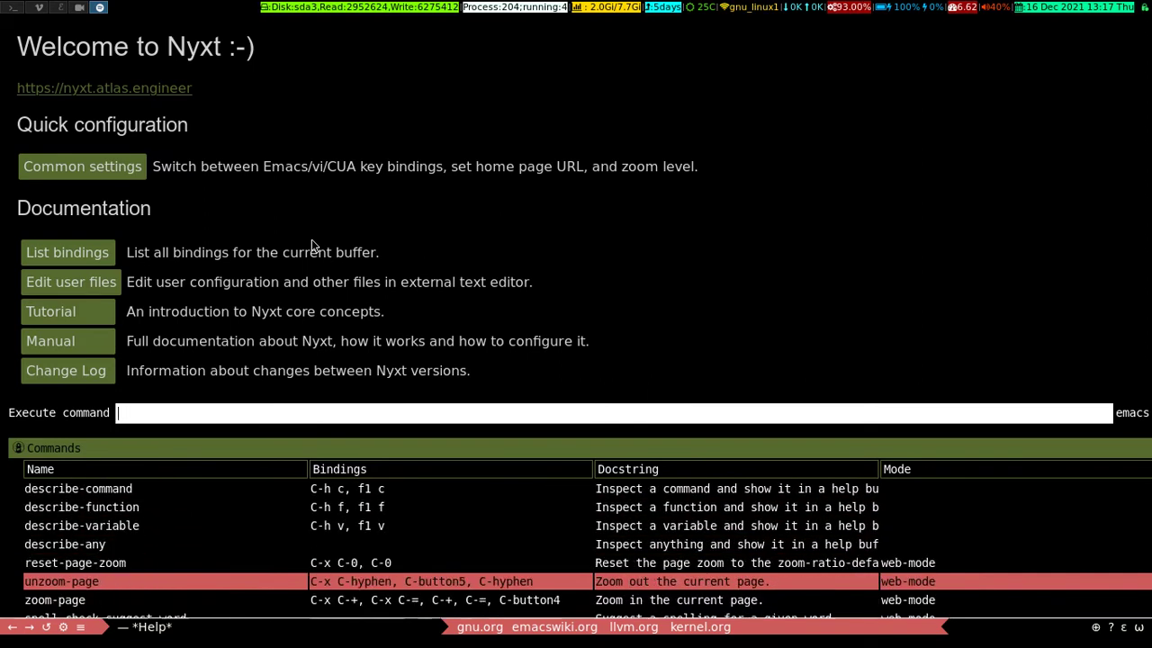
key("Down")
key("Down")
key("Down")
key("Down")
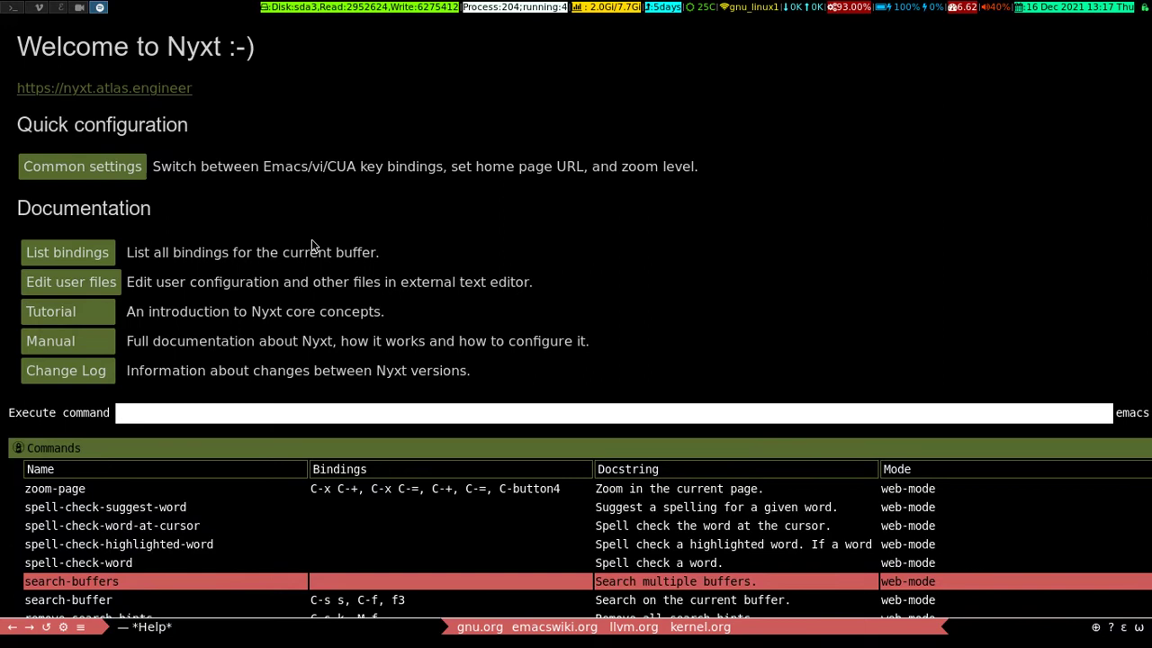
key("Down")
key("Down")
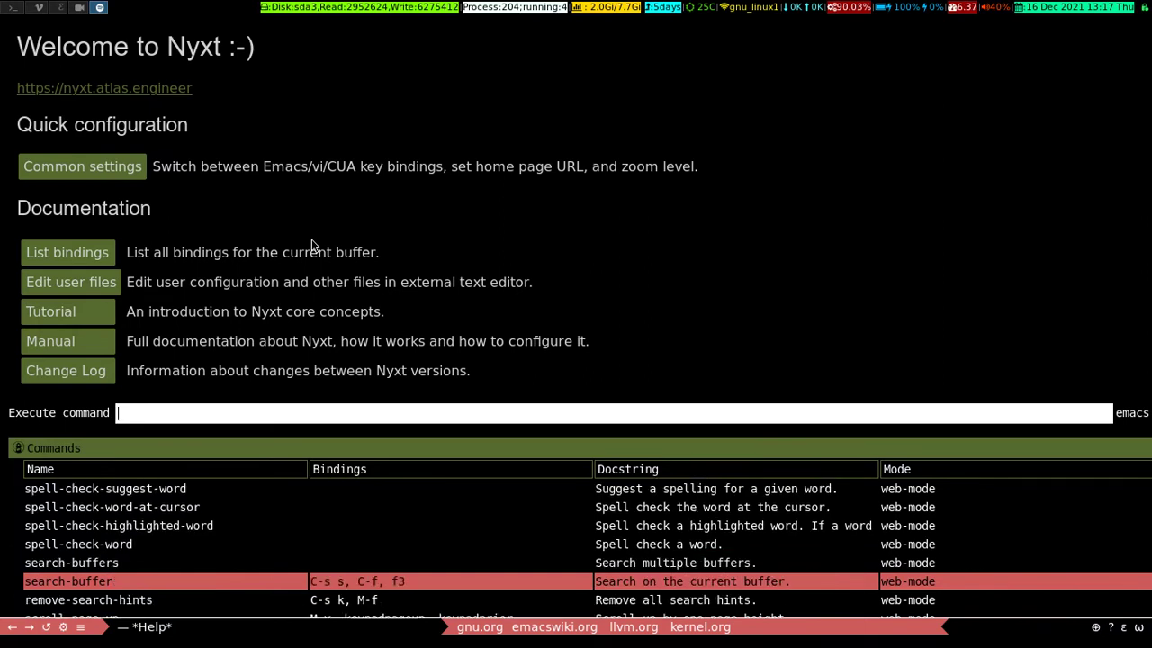
key("Down")
key("Down")
key("Down")
key("Down")
key("Down")
key("Down")
key("Down")
key("Down")
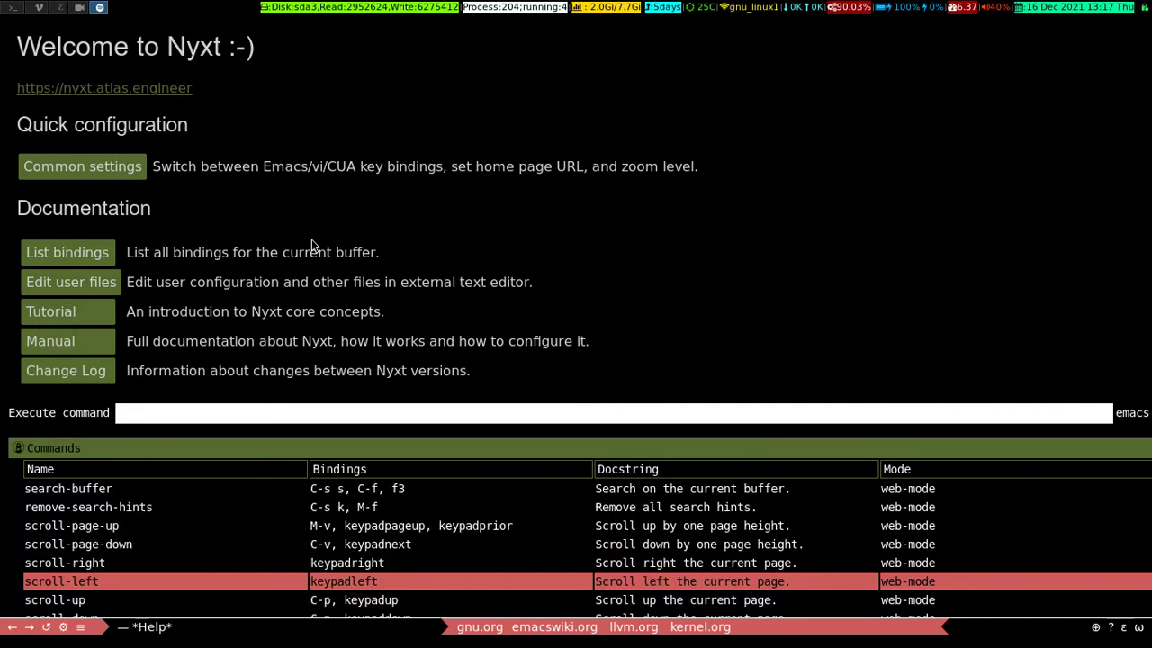
key("Down")
key("Down")
key("Down")
key("Down")
key("Down")
key("Down")
key("Down")
key("Down")
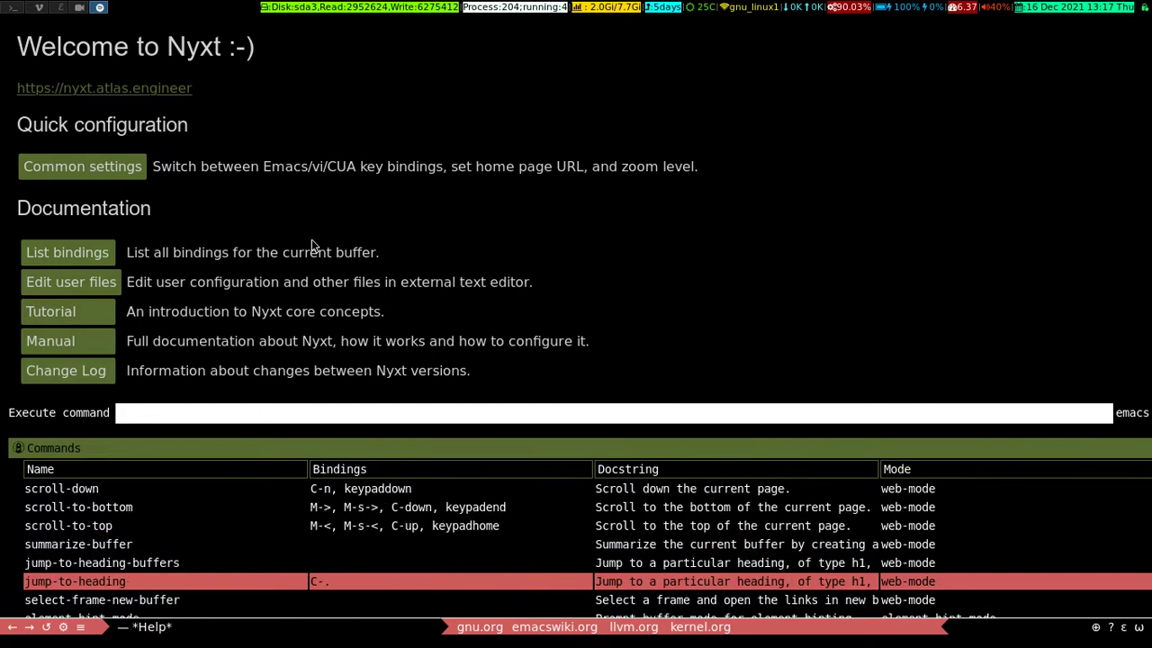
key("Down")
key("Down")
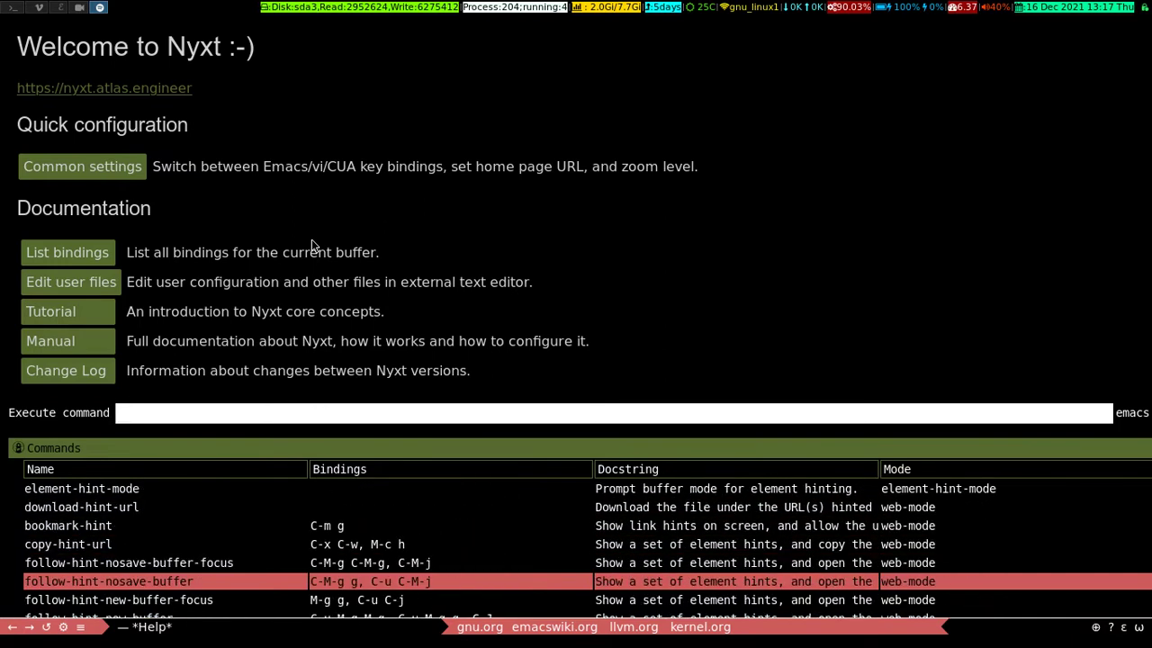
key("Down")
key("Down")
key("Down")
key("Down")
key("Down")
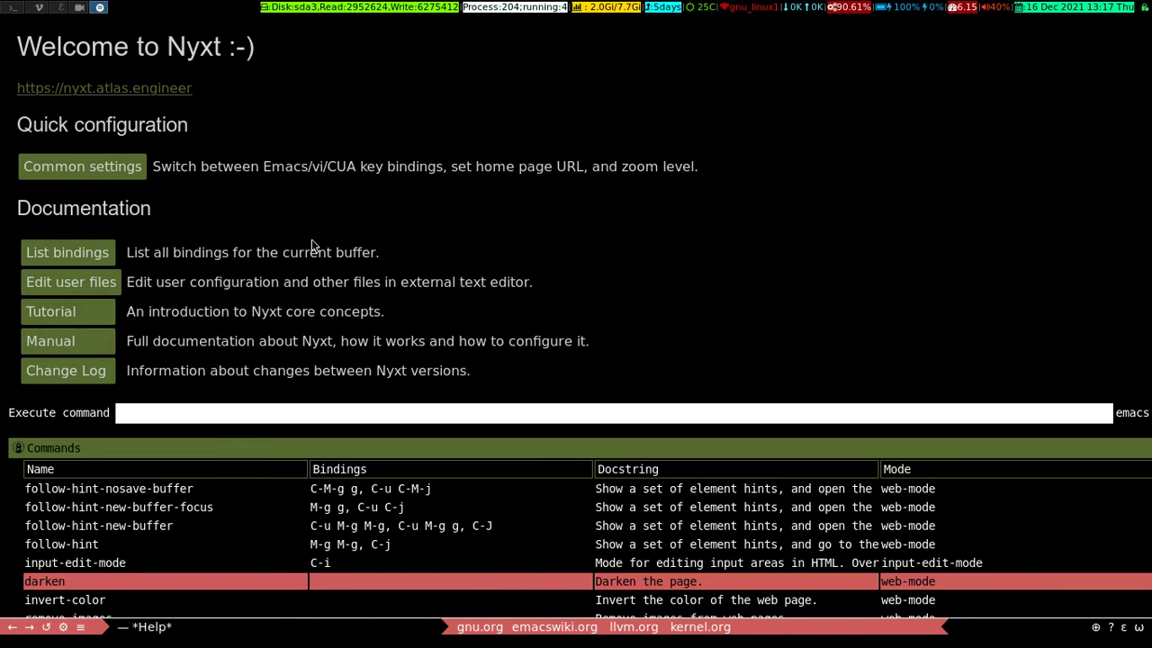
key("Down")
key("Down")
key("Down")
key("Down")
key("Down")
key("Down")
key("Down")
key("Down")
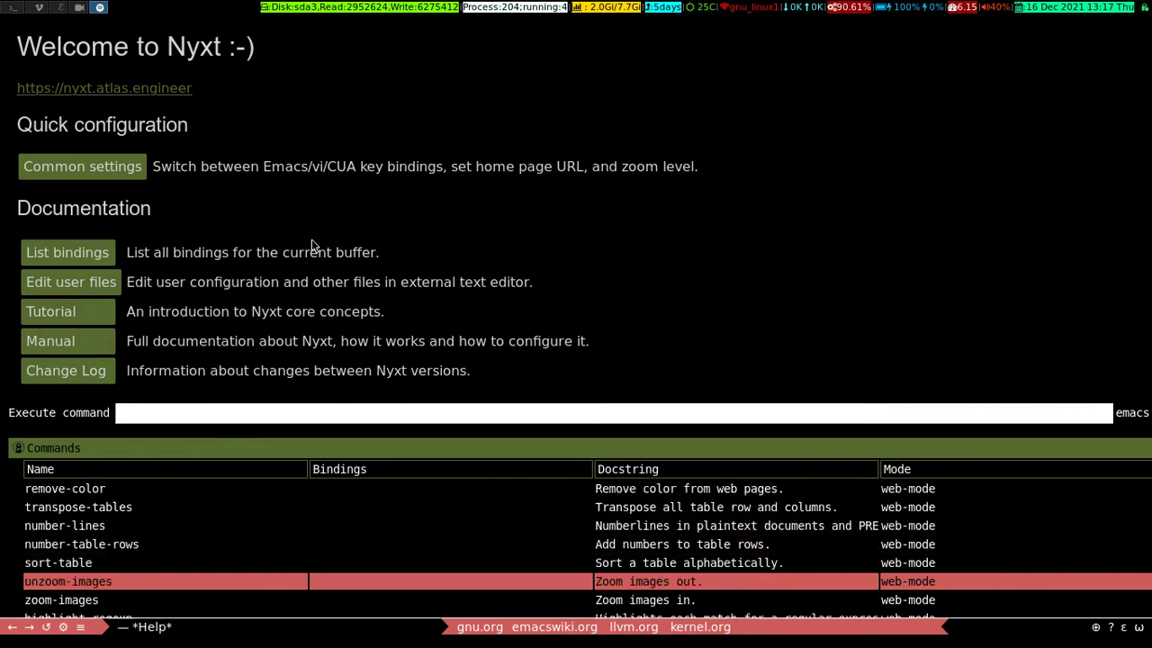
key("Down")
key("Down")
key("Down")
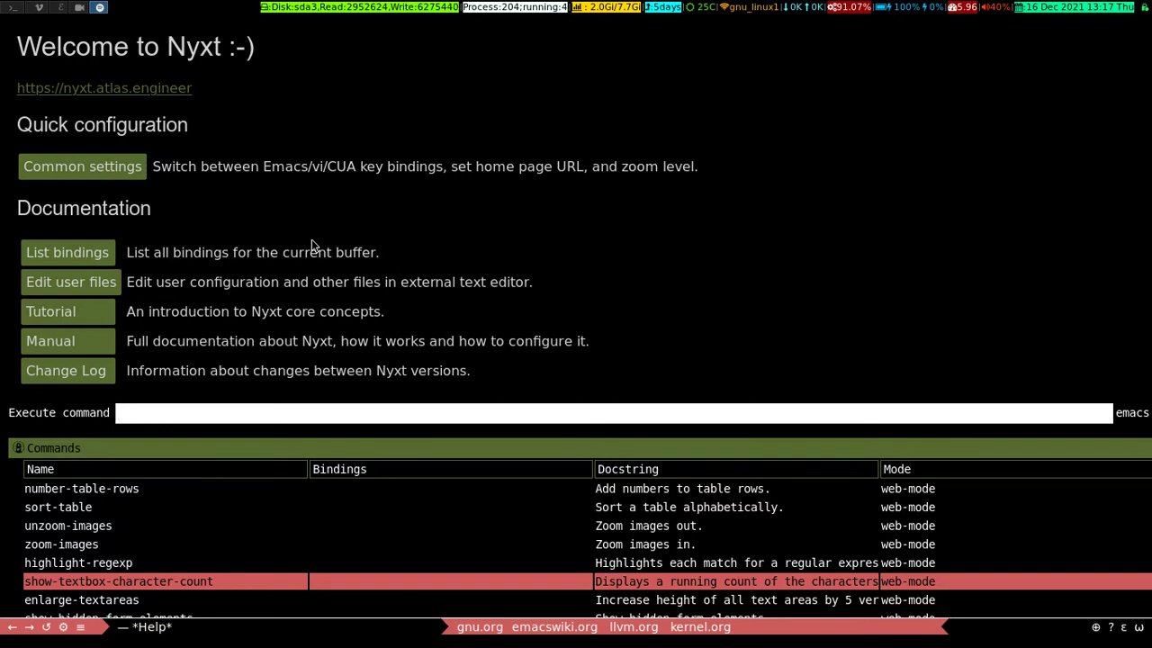
key("Escape")
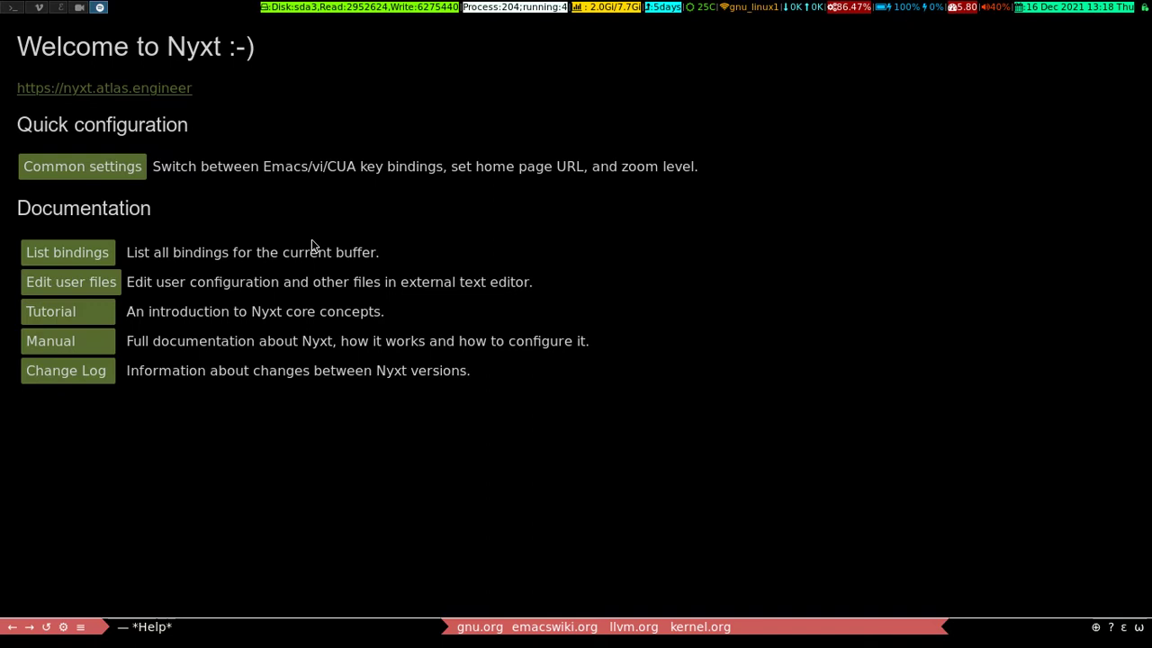
Cycle to the EmacsWiki Site Map buffer, preview LLVM, lore.kernel.org, *Help* and *Help-bindings* in the buffer list, then stay on EmacsWiki
key("ctrl+Page_Down")
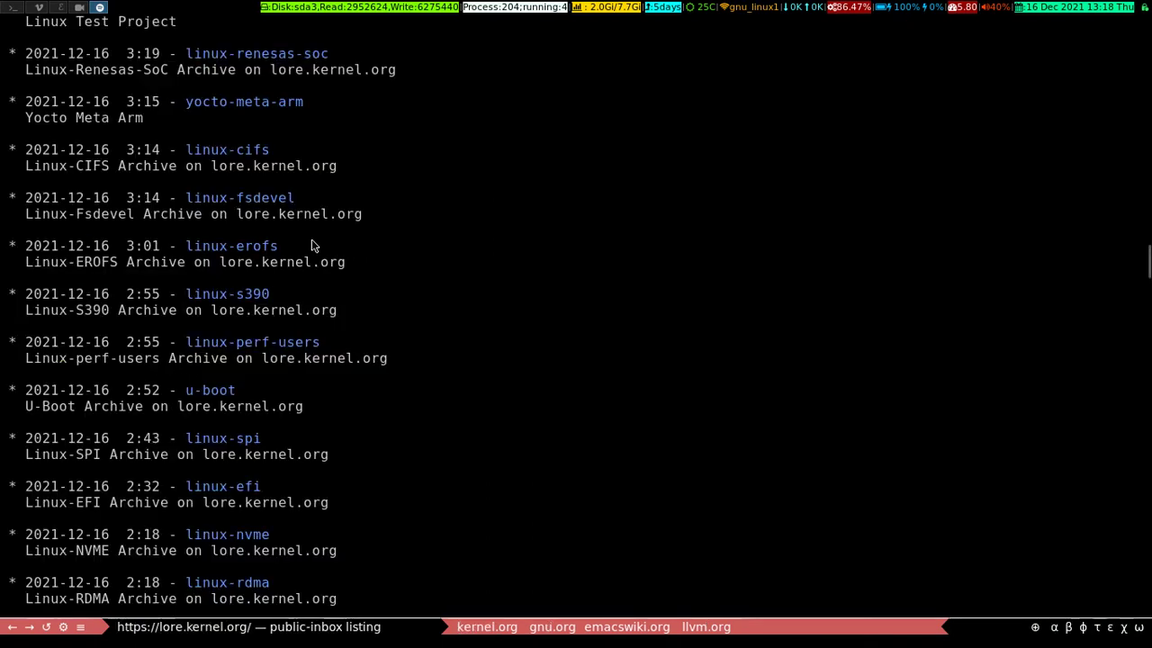
key("ctrl+Page_Down")
key("ctrl+Page_Down")
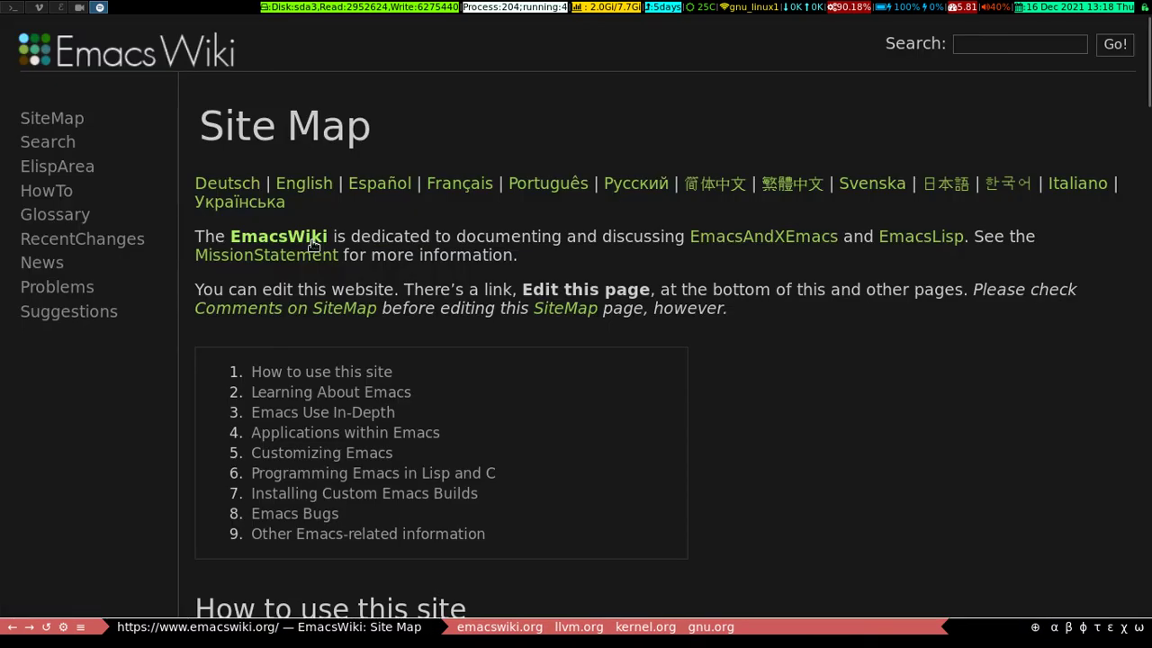
key("ctrl+x")
key("b")
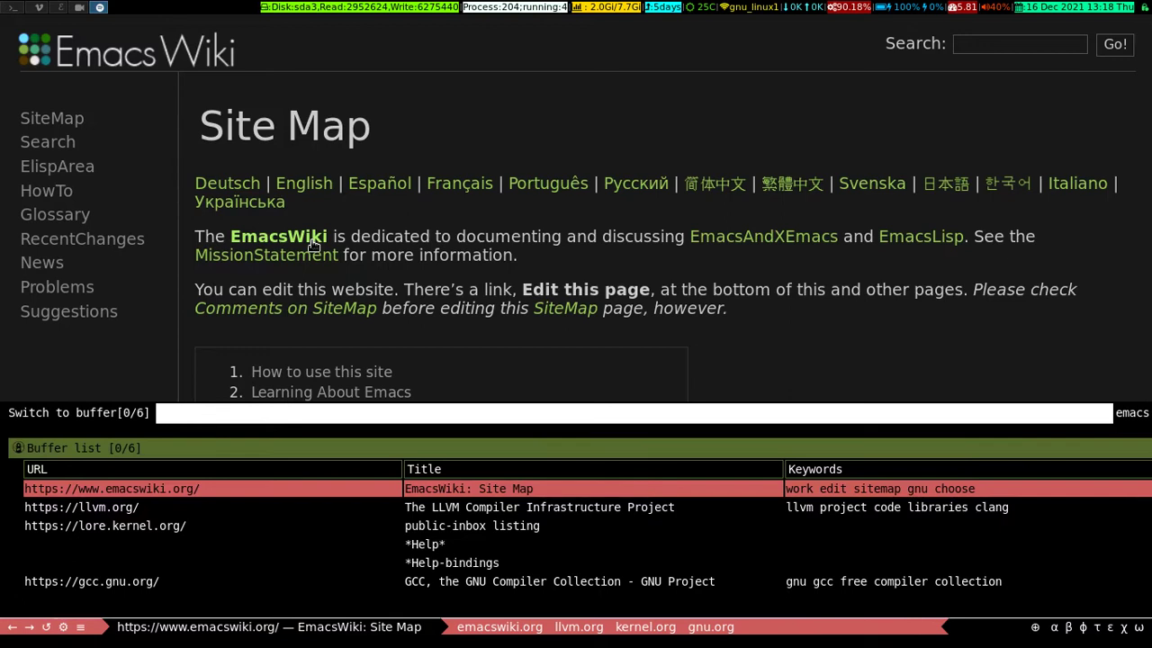
key("Down")
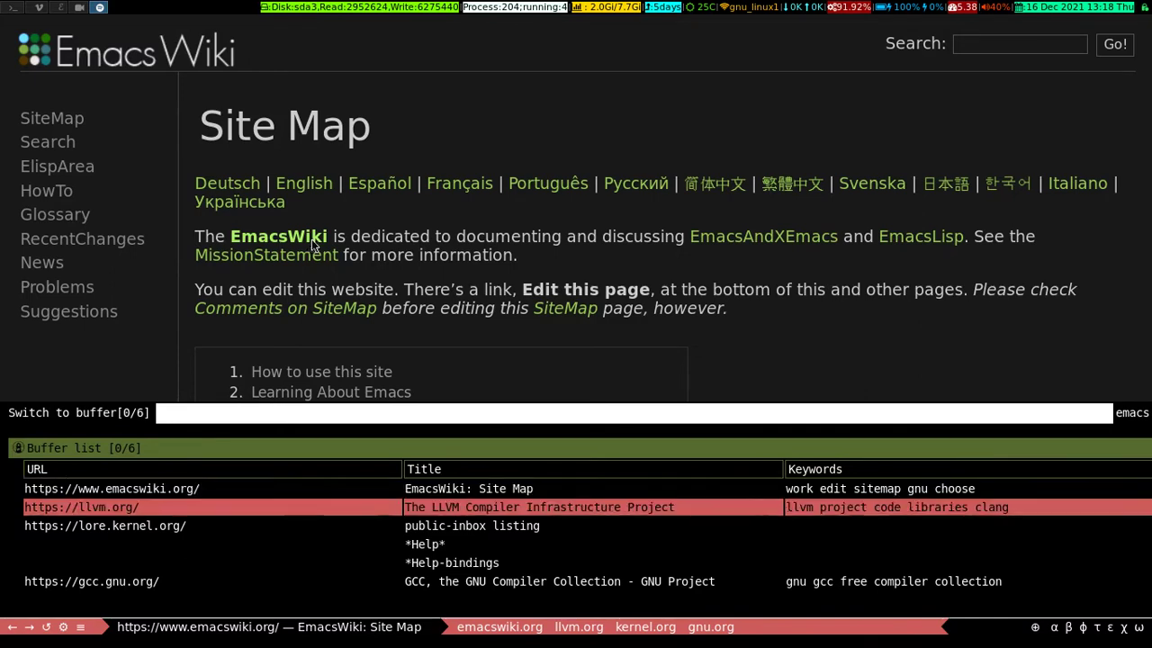
key("Down")
key("Down")
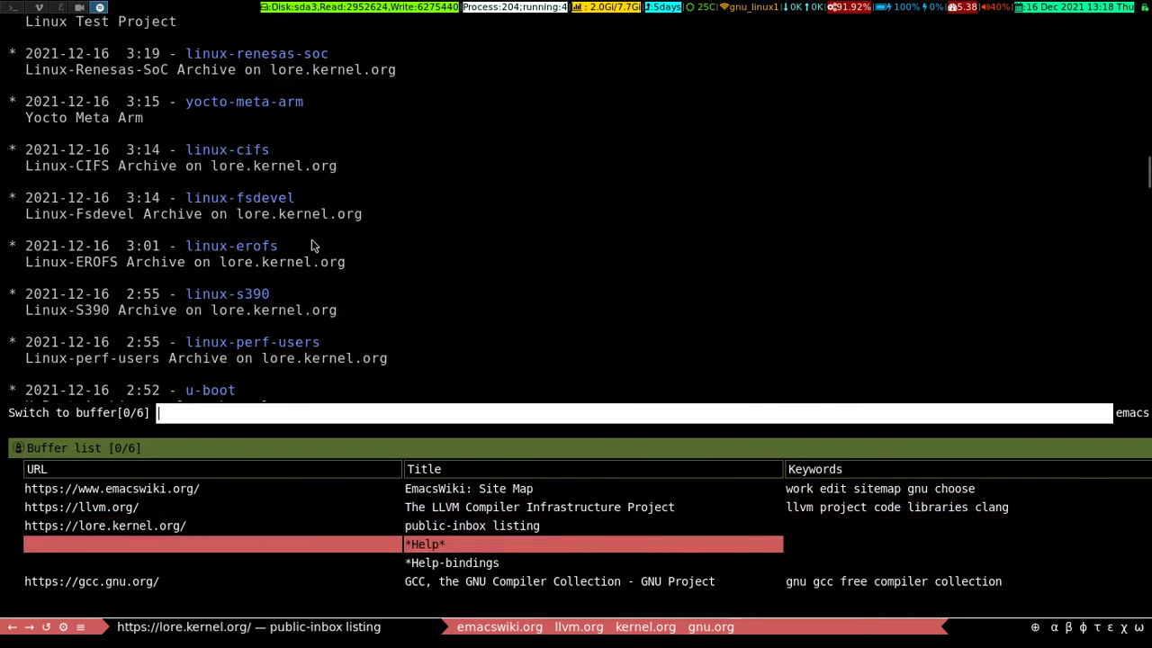
key("Down")
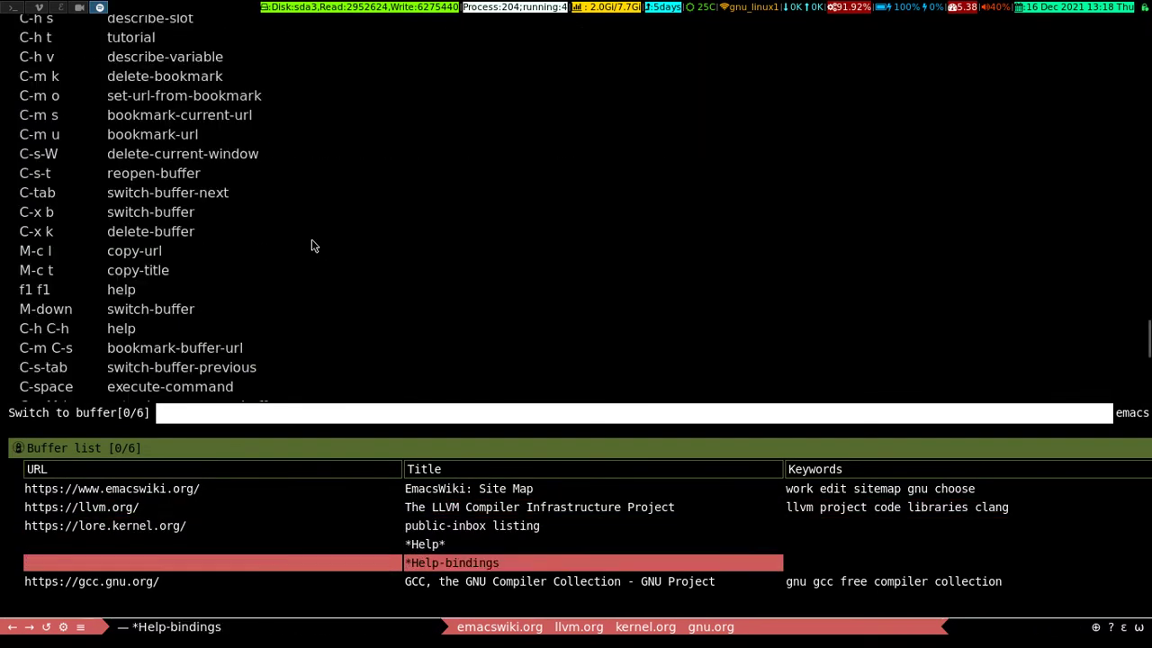
key("Down")
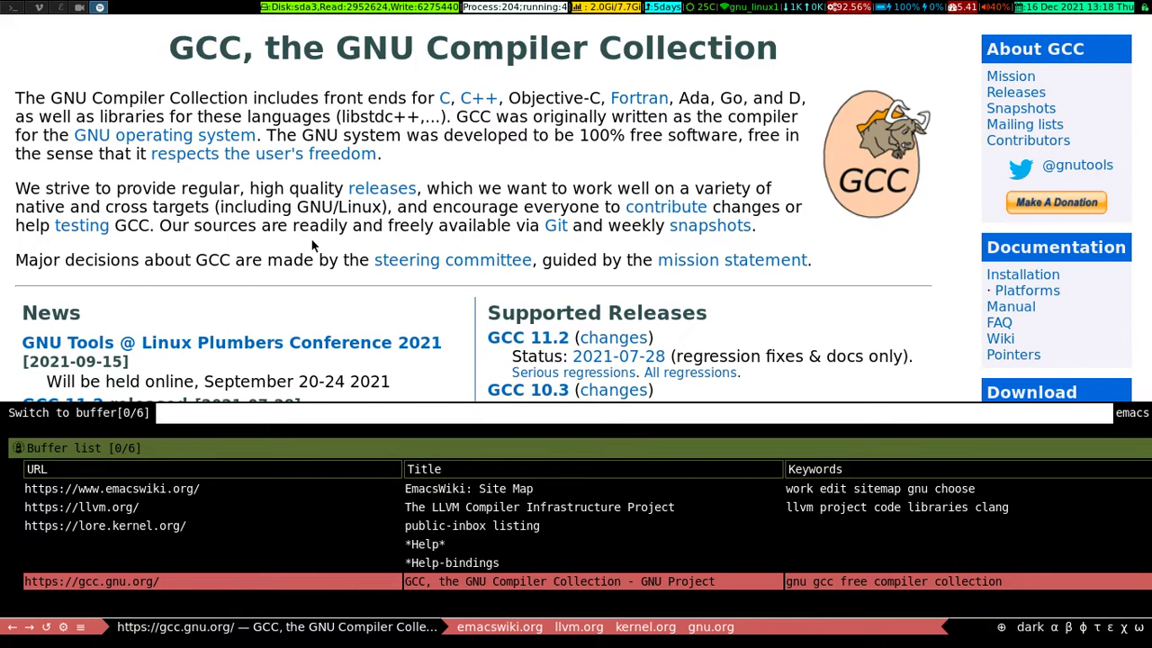
key("Escape")
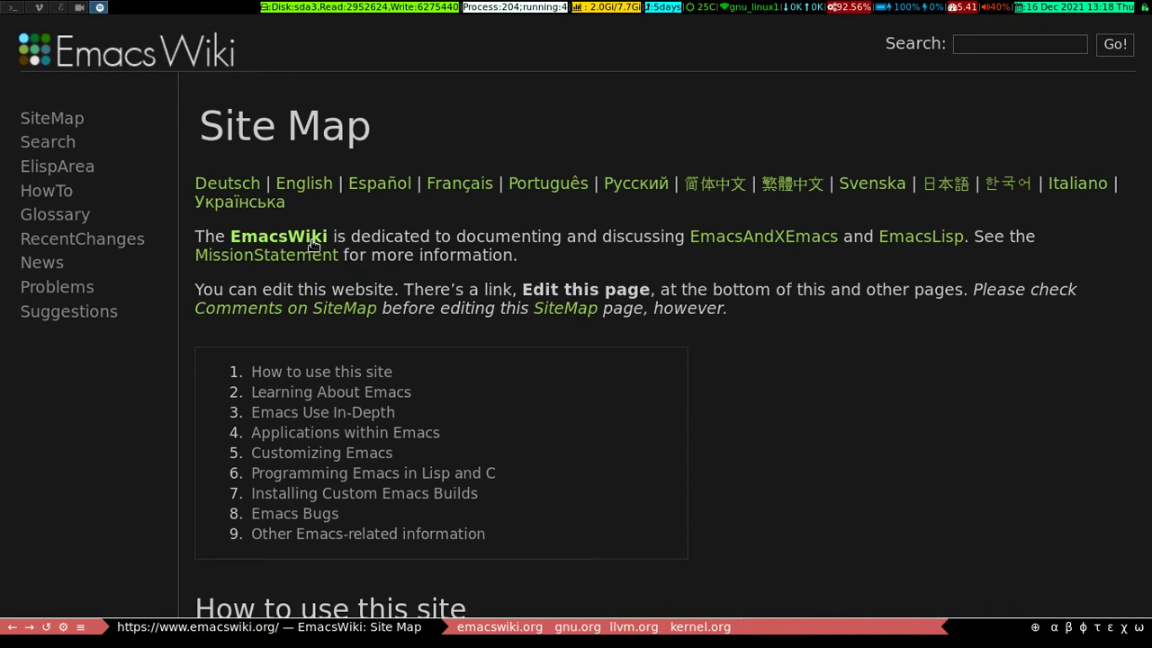
Run make-buffer from the M-x prompt so a new buffer loads nyxt.atlas.engineer/start
key("alt+x")
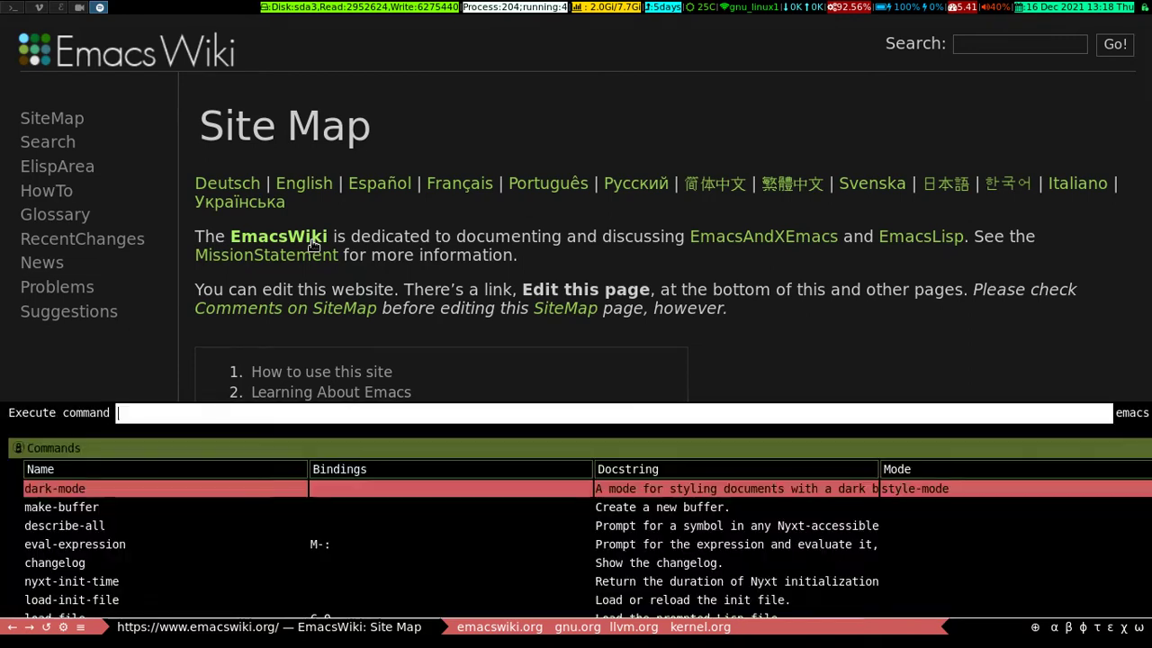
type("make")
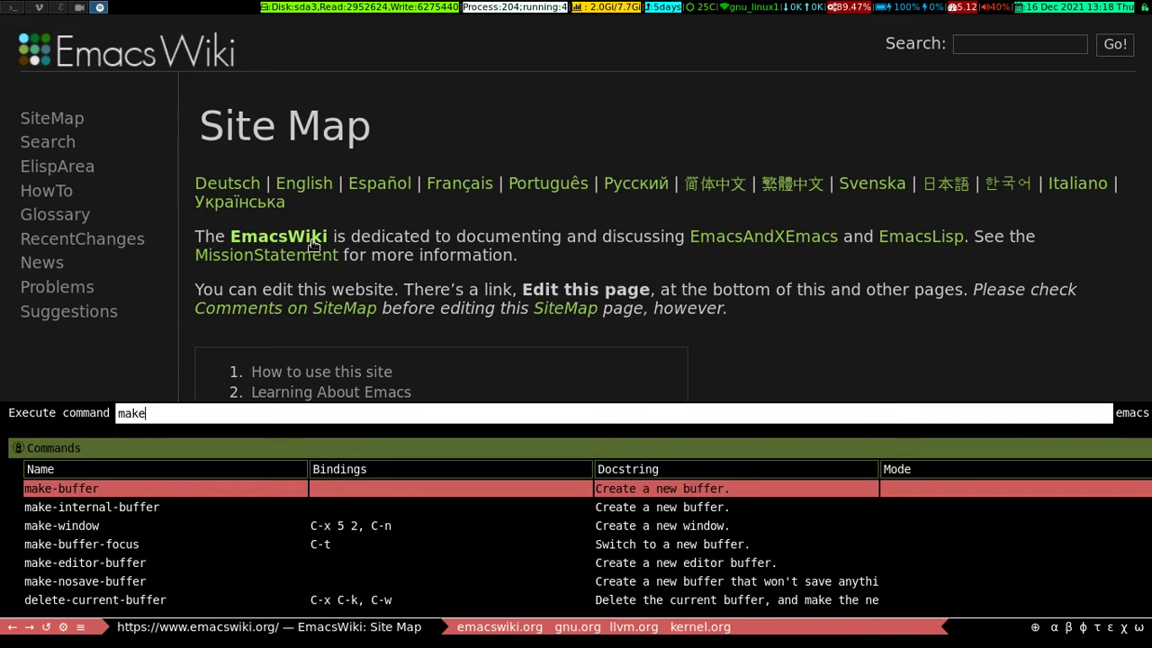
key("Return")
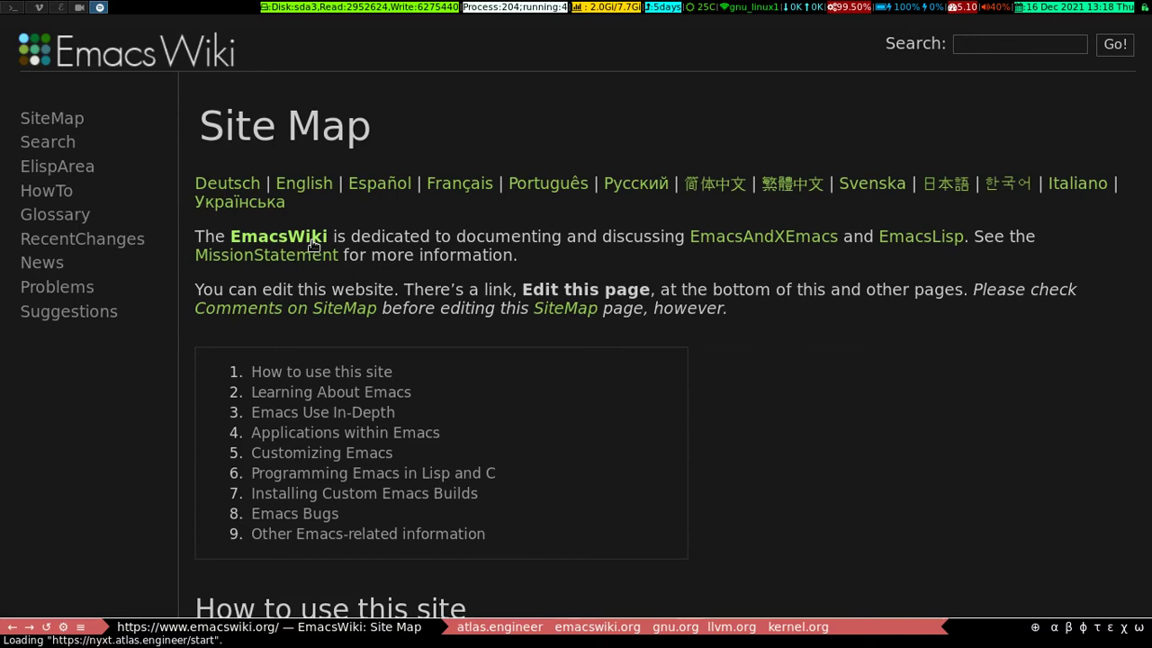
Load vim.org, open the vim online homepage from the results, and bring up the M-x command list
key("ctrl+l")
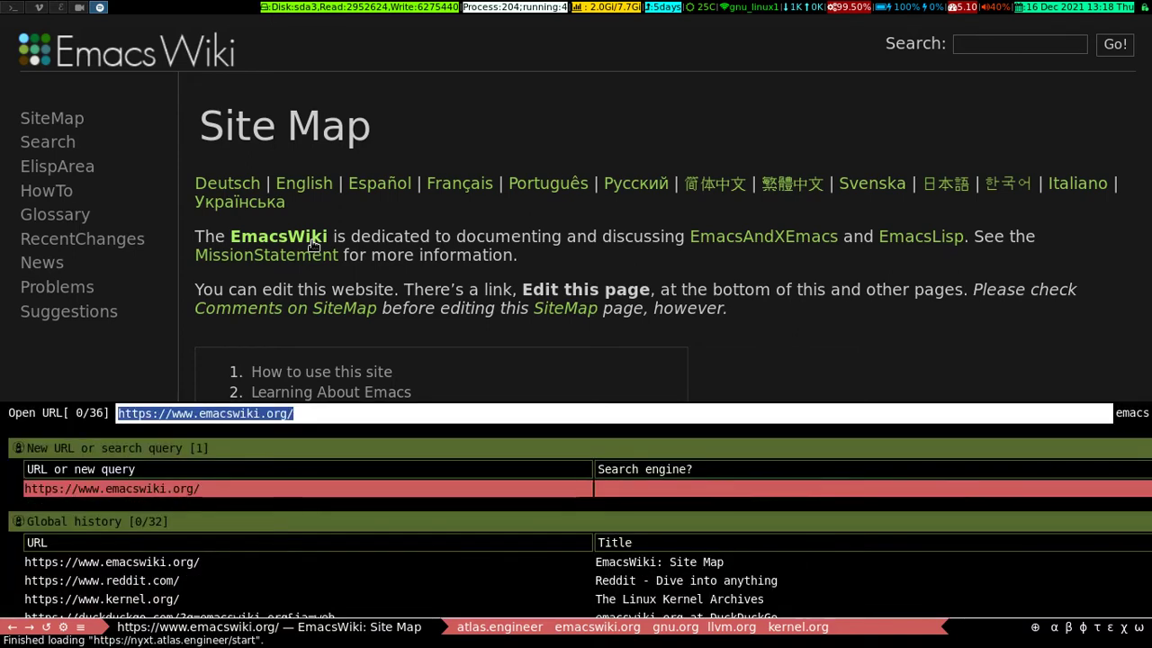
type("https")
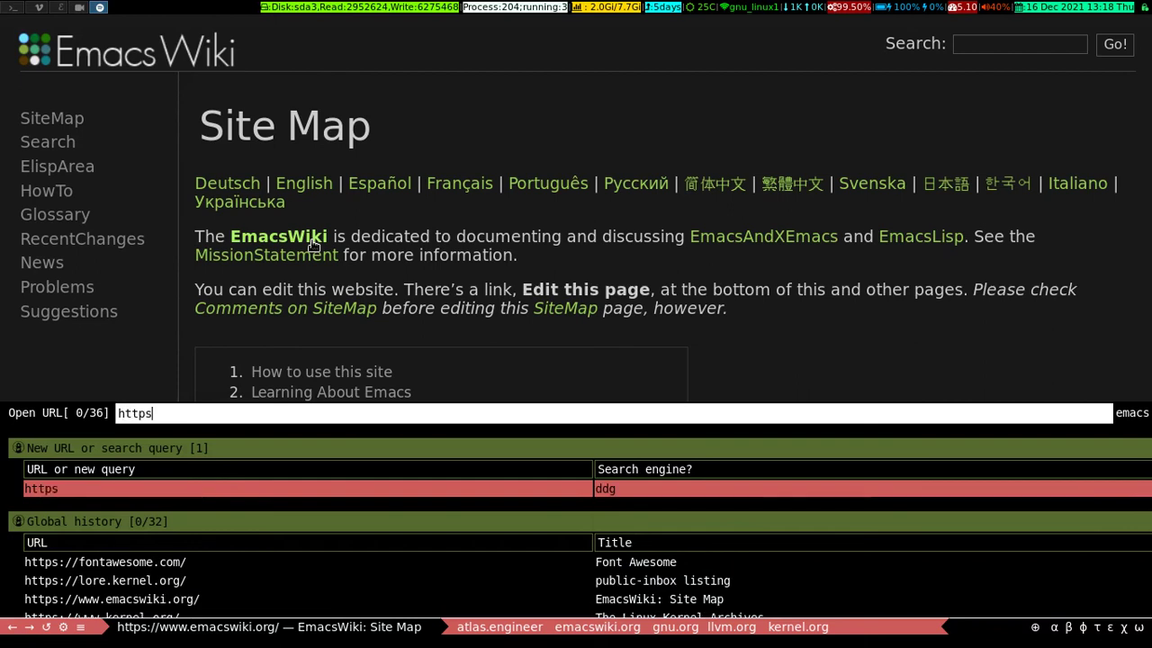
type("://vi")
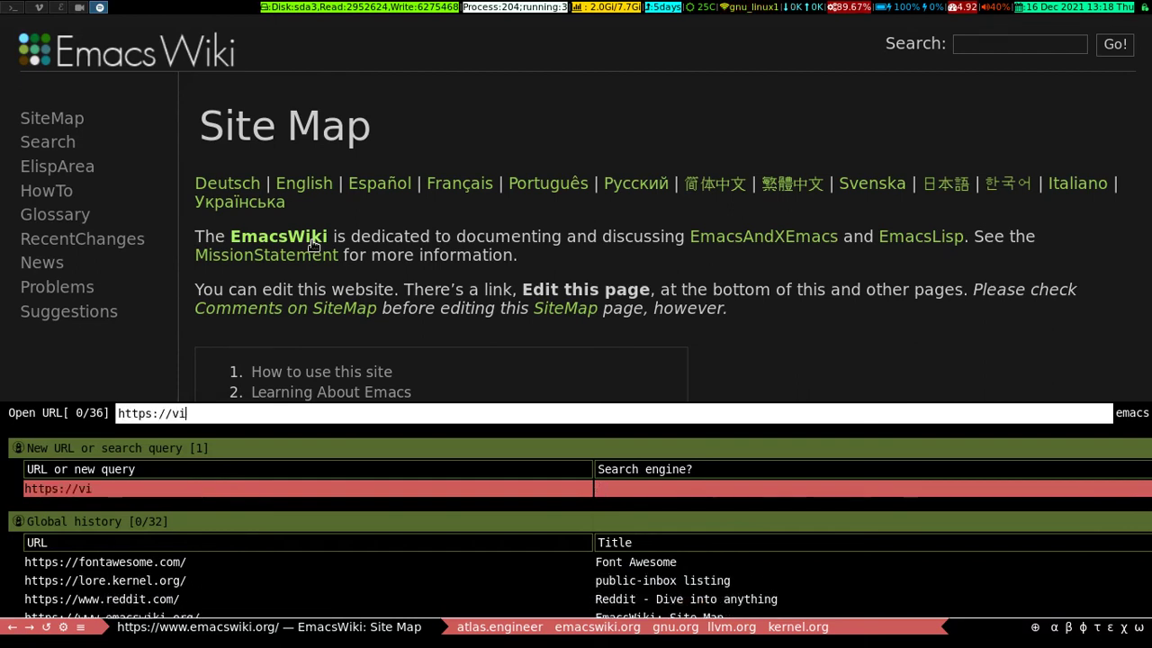
type("m.org")
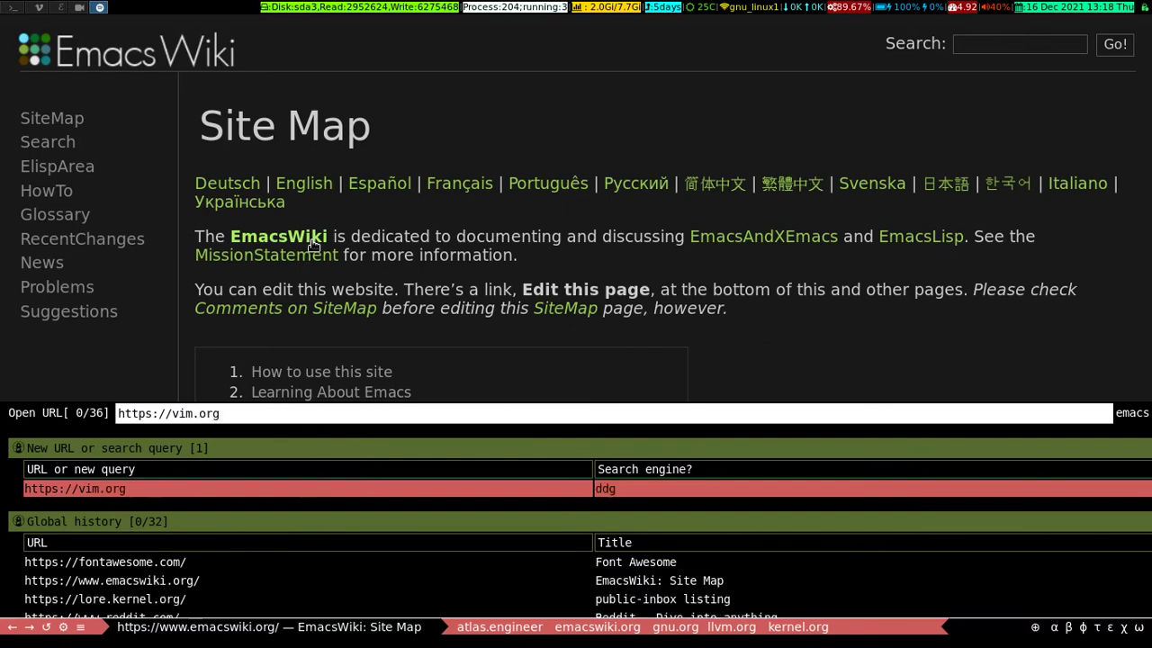
key("Return")
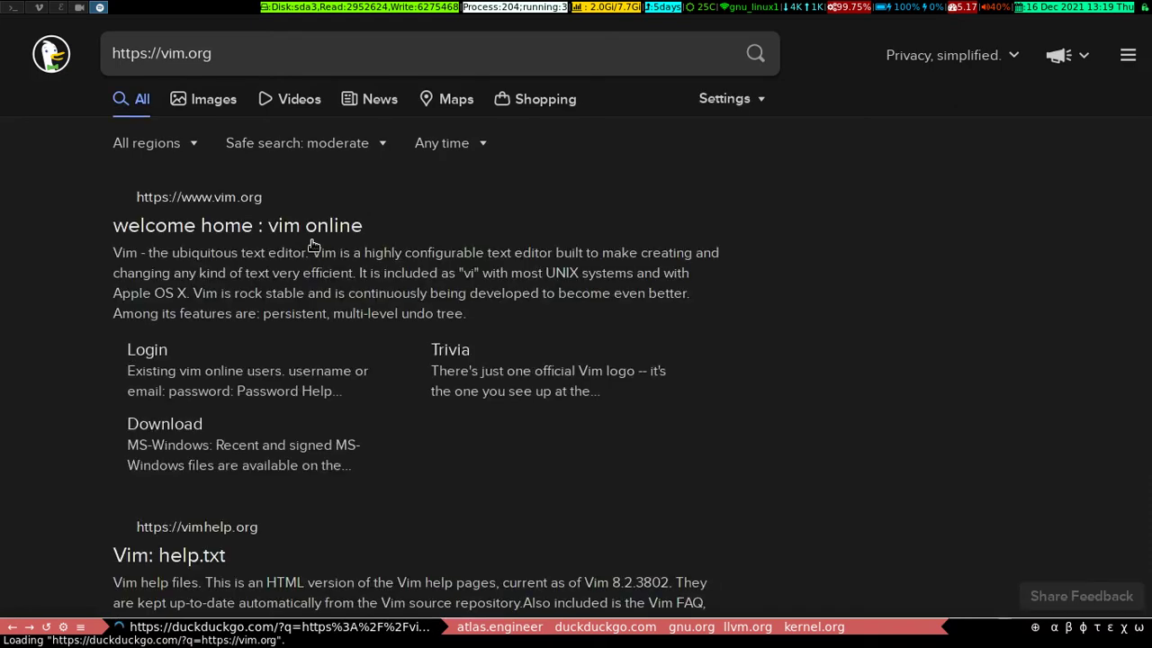
left_click(245, 228)
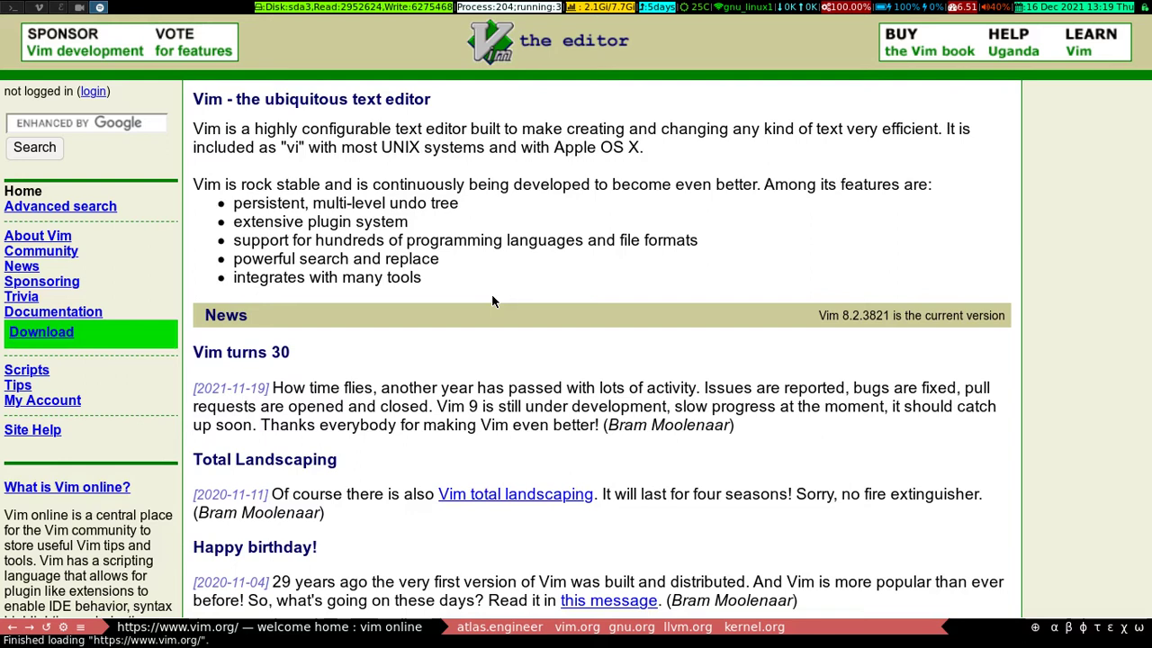
key("alt+x")
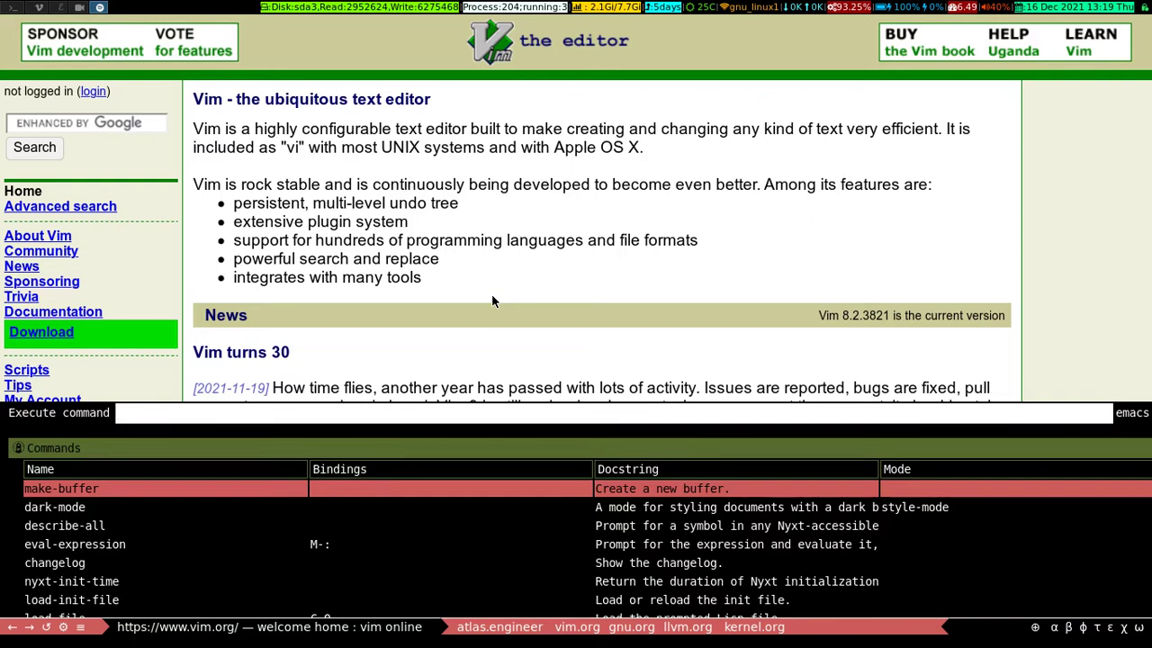
Close the command prompt, switch to the gnu.org buffer and show all key bindings with C-h b
key("Escape")
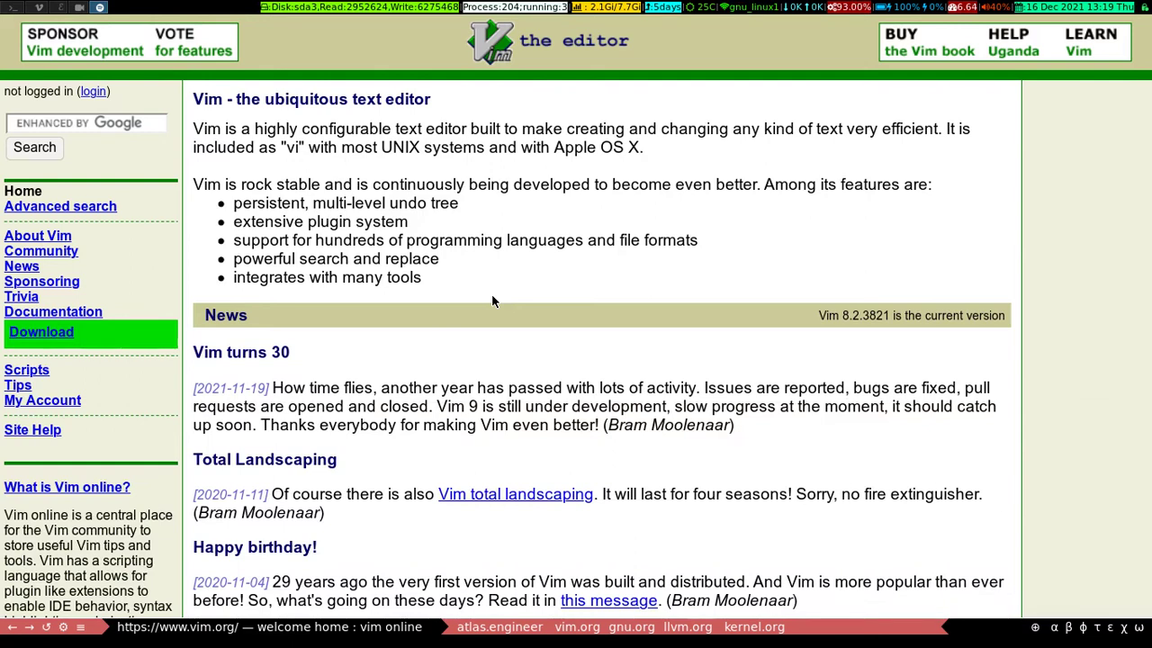
key("ctrl+Tab")
key("ctrl+h")
key("b")
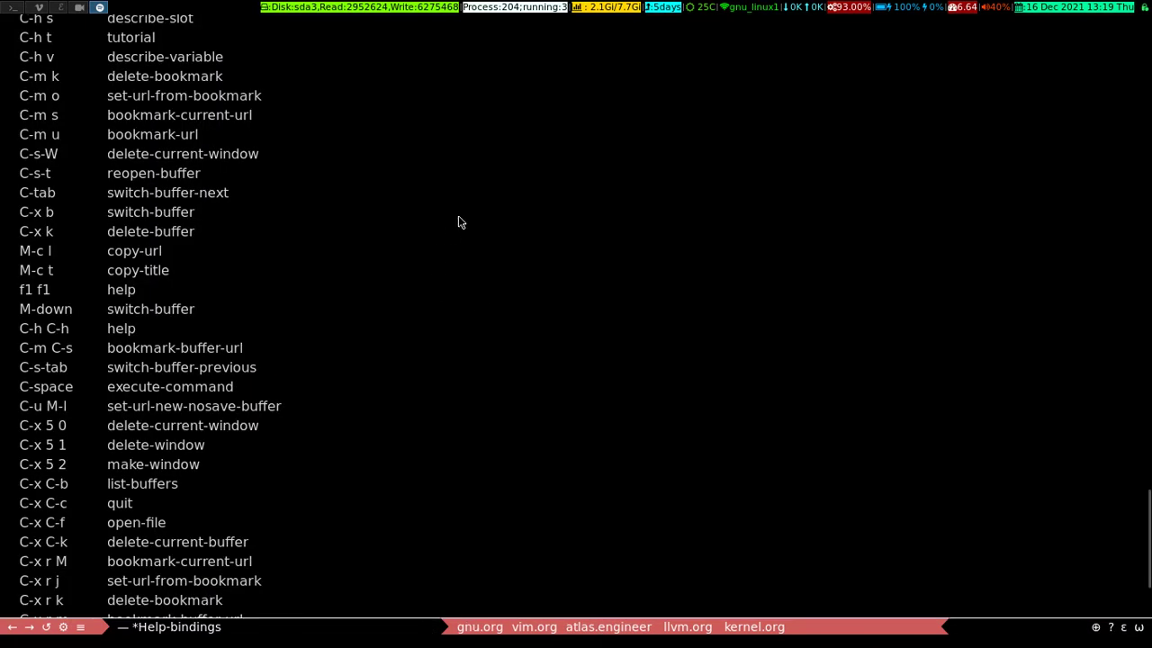
scroll(390, 208, "down", 1)
scroll(390, 208, "down", 3)
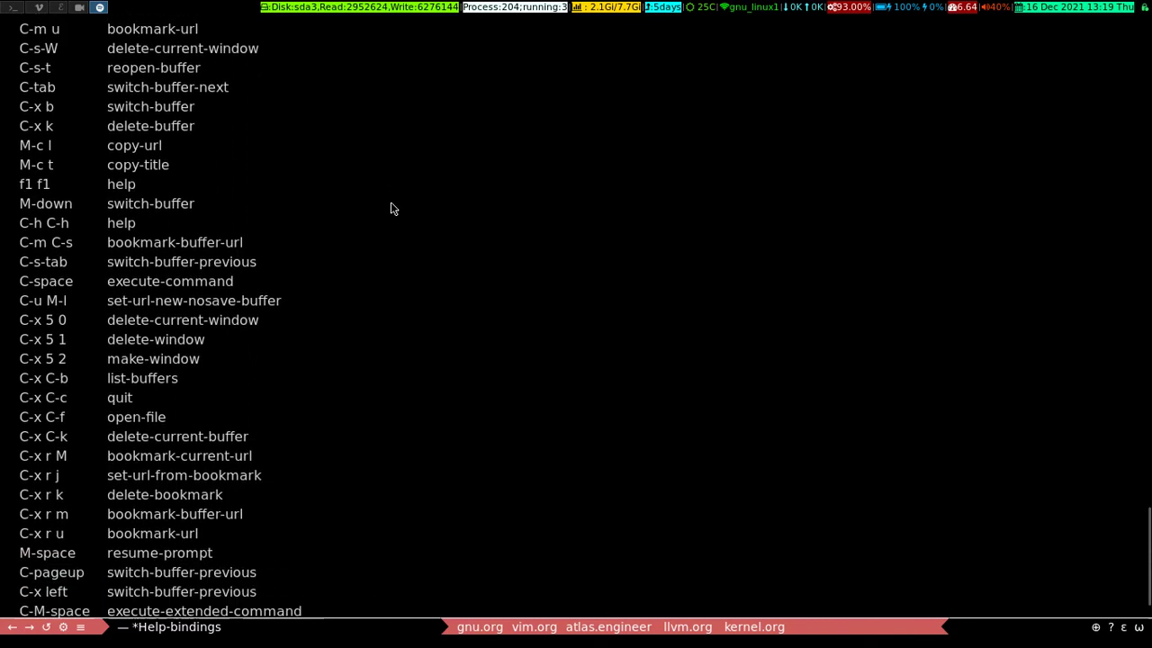
scroll(390, 208, "up", 8)
scroll(391, 208, "up", 10)
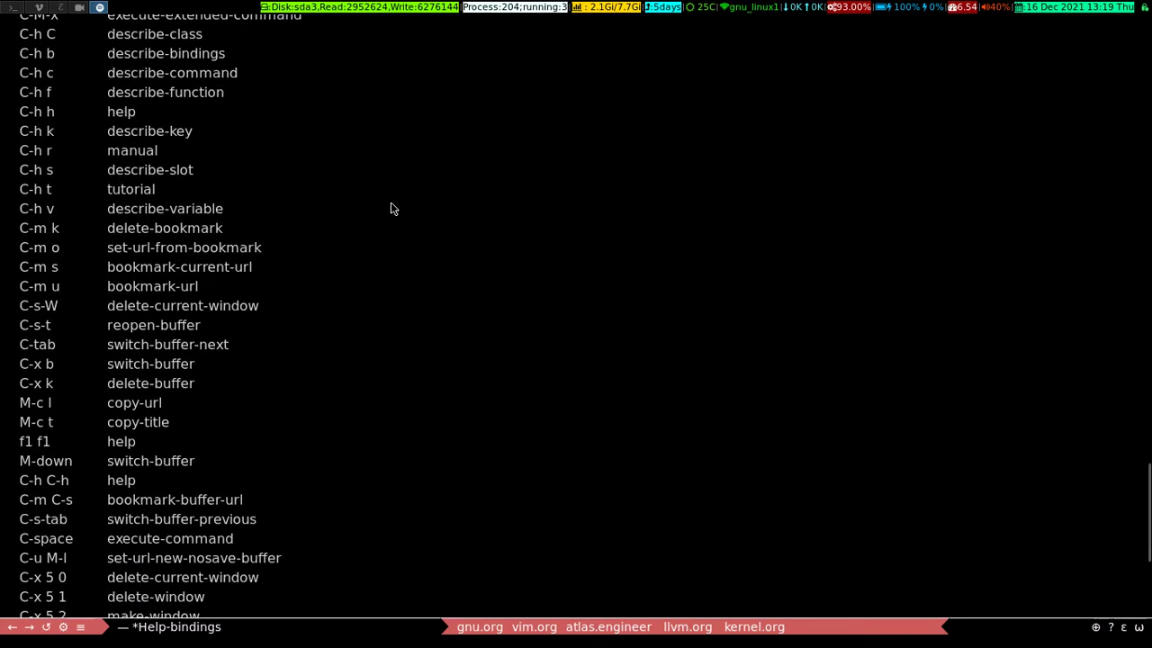
scroll(390, 208, "up", 6)
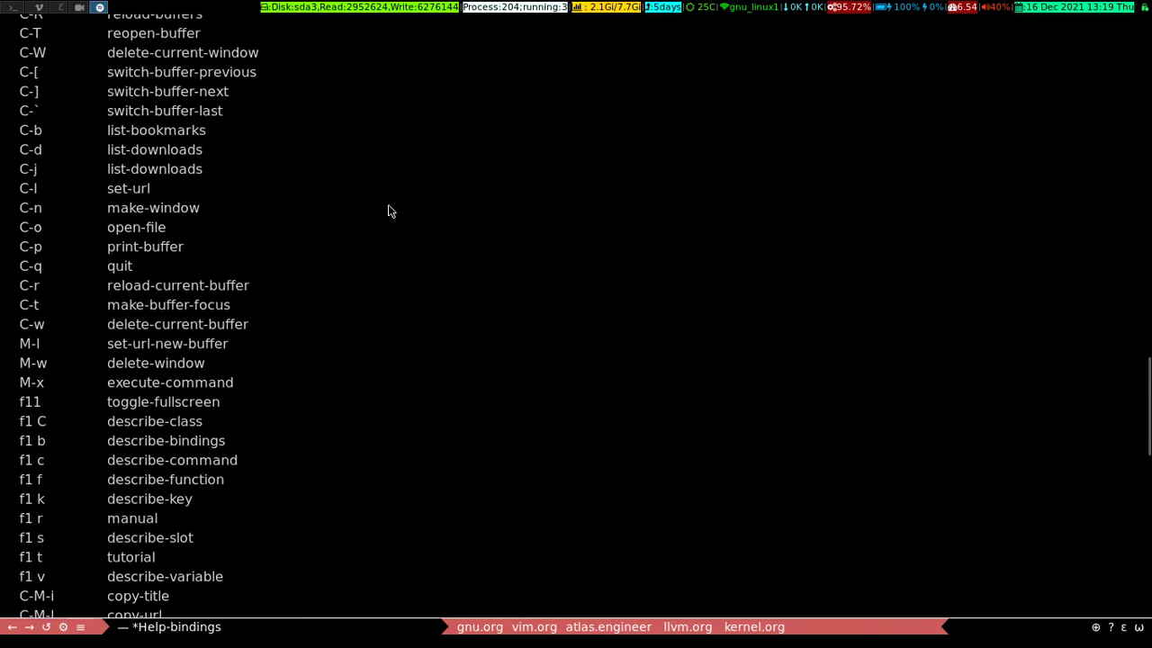
scroll(388, 210, "up", 2)
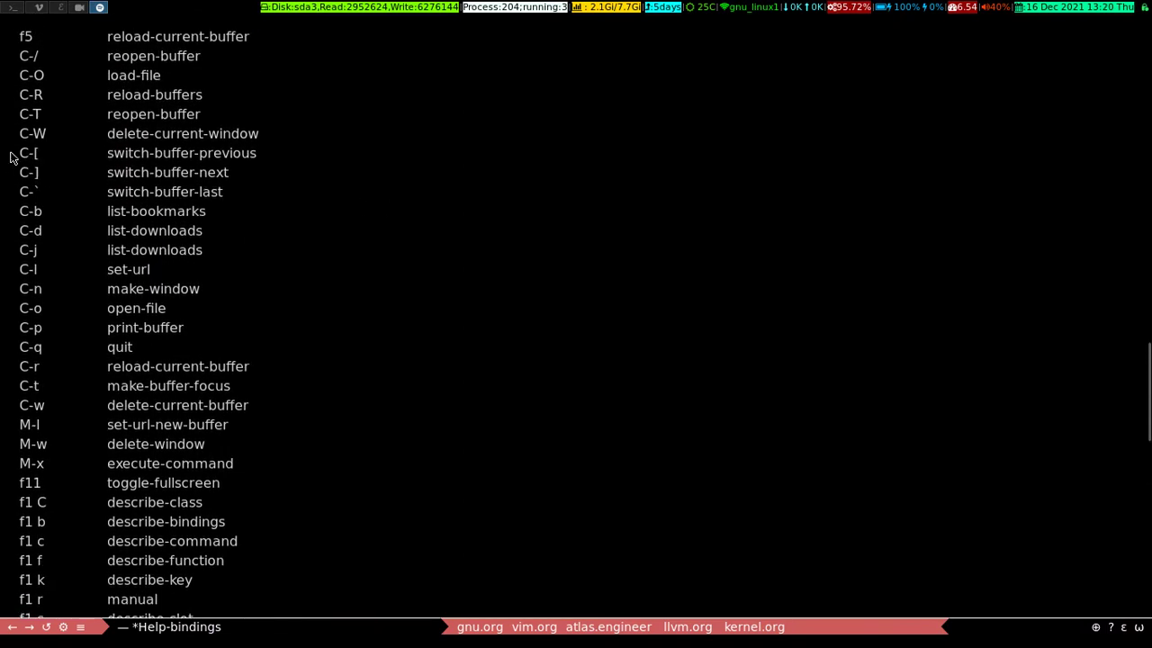
Select the switch-buffer-previous/next rows and the C-o open-file row in *Help-bindings*
left_click_drag(13, 157, 247, 171)
left_click(49, 173)
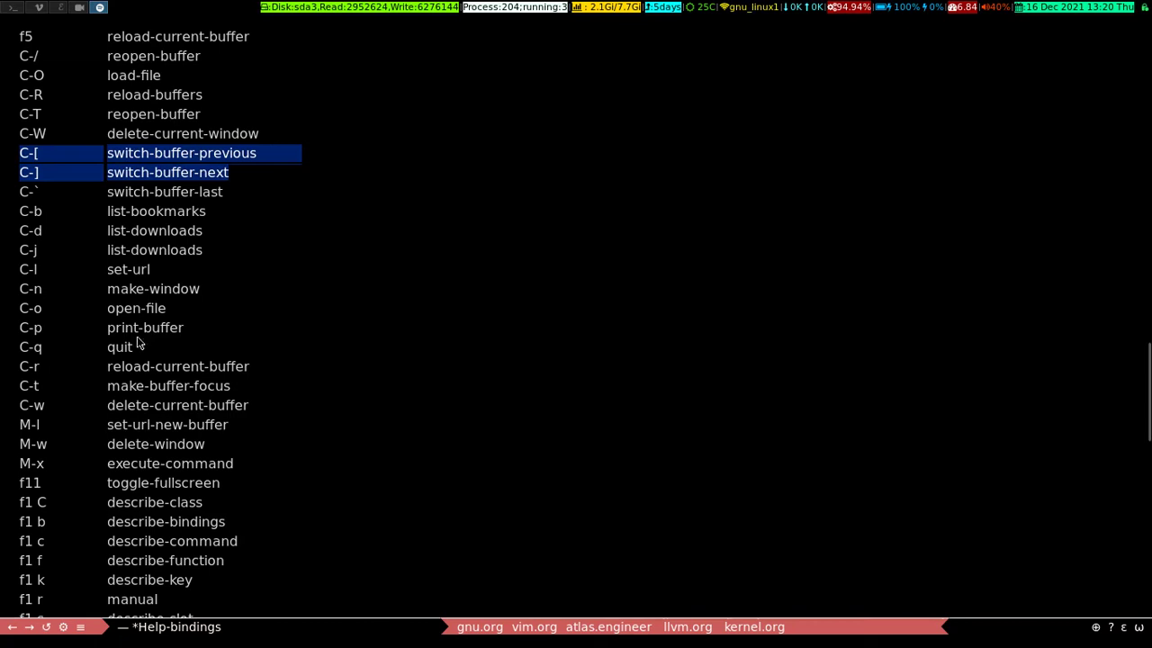
scroll(232, 362, "up", 2)
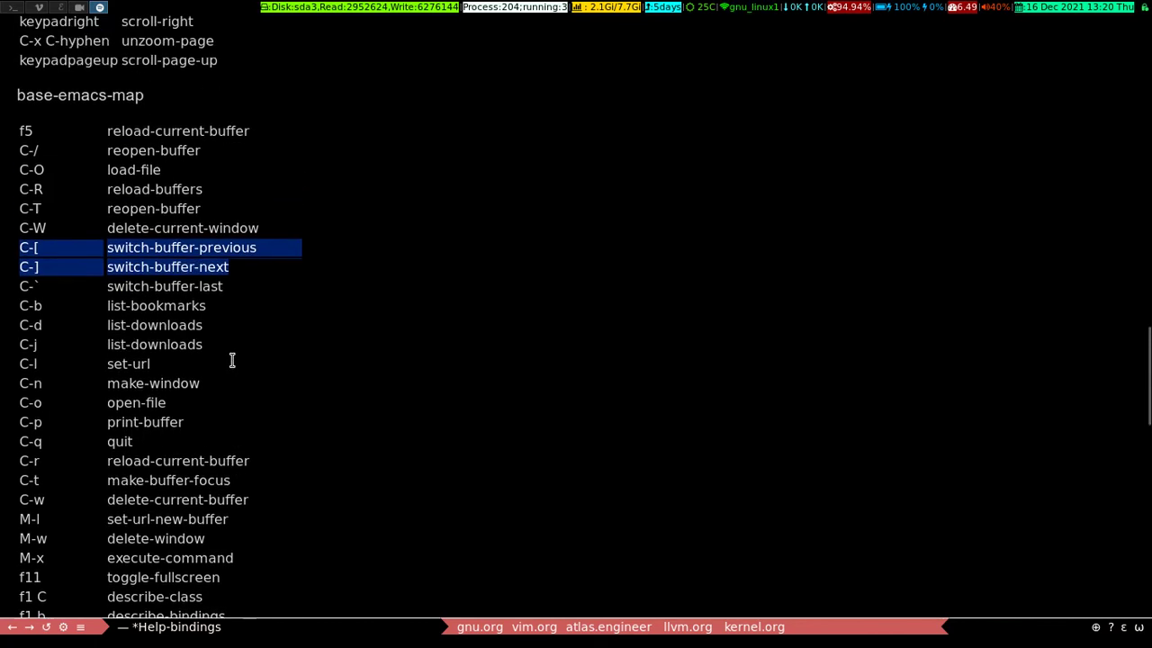
scroll(232, 364, "down", 3)
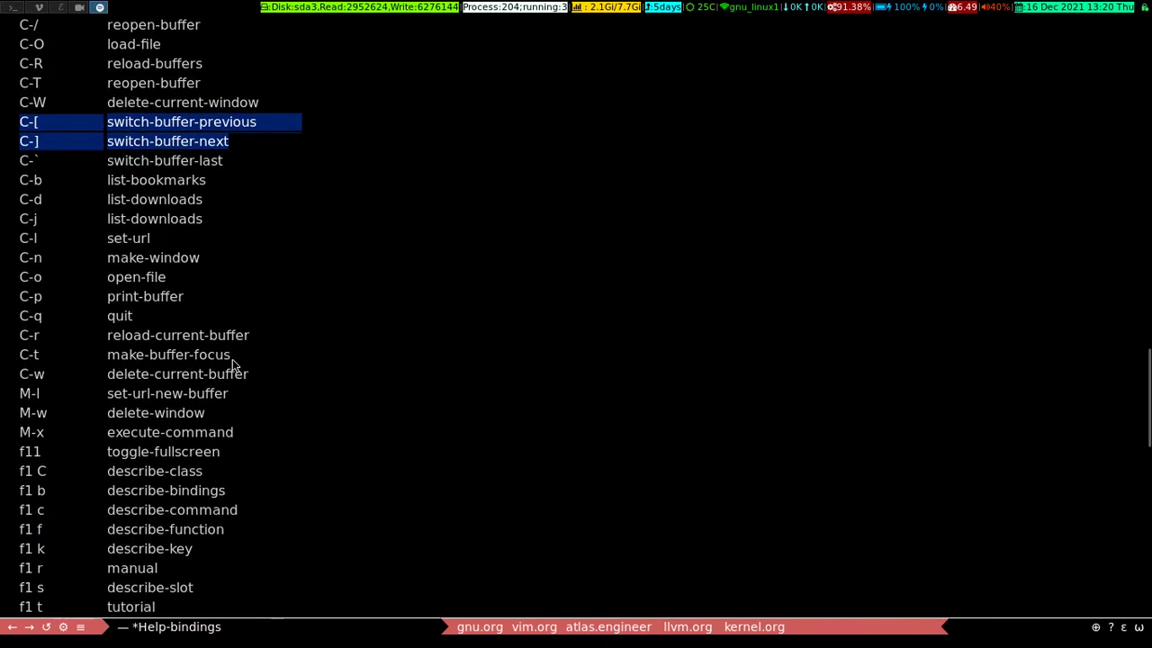
scroll(233, 361, "down", 1)
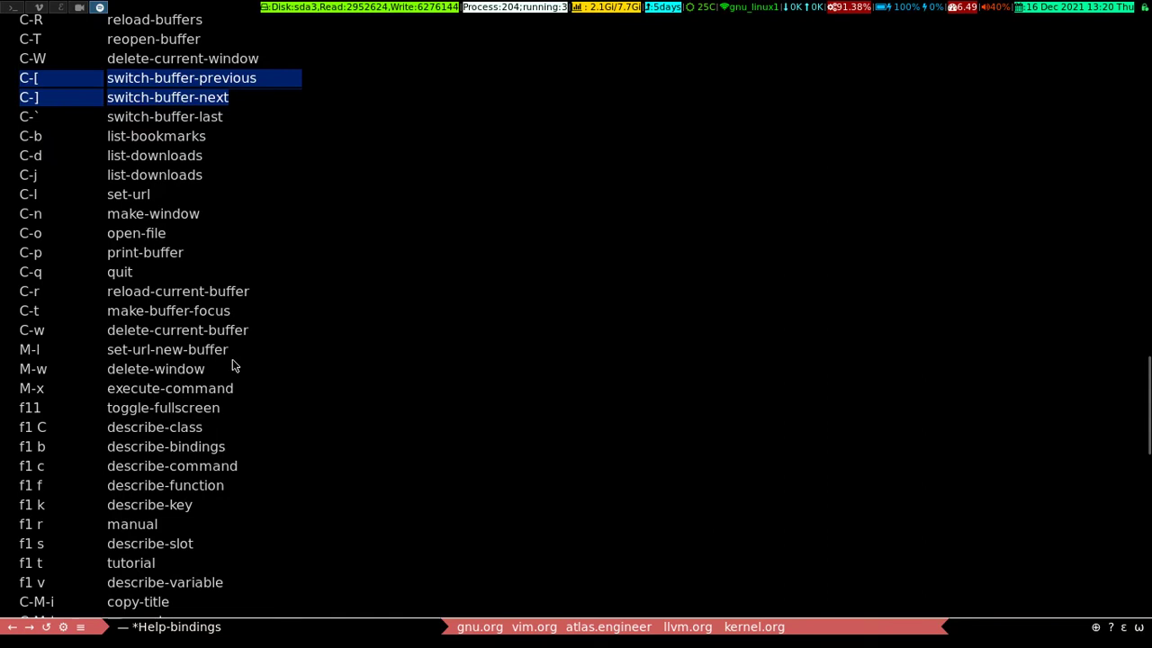
scroll(232, 362, "down", 1)
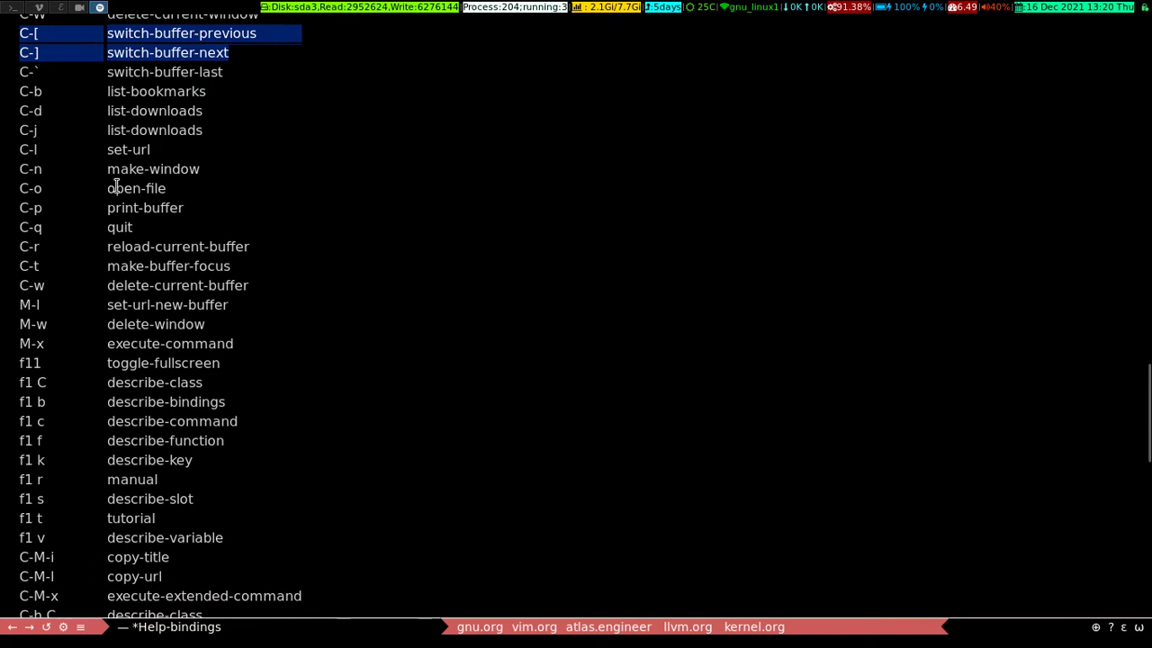
scroll(115, 187, "down", 3)
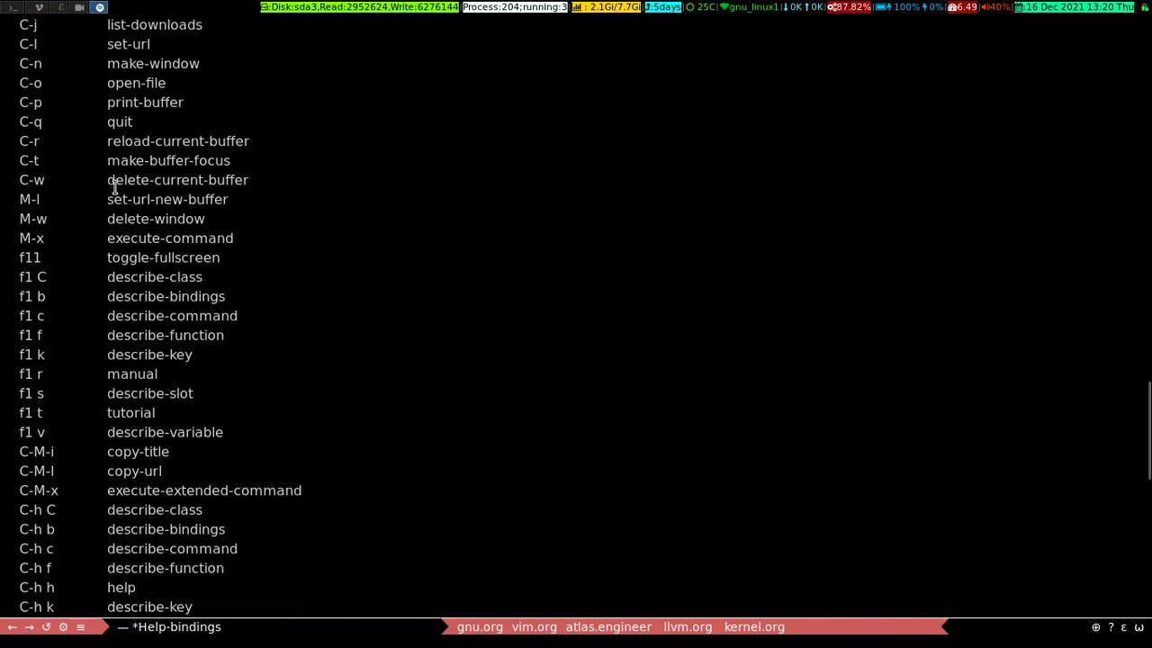
scroll(115, 187, "up", 2)
left_click_drag(19, 146, 187, 146)
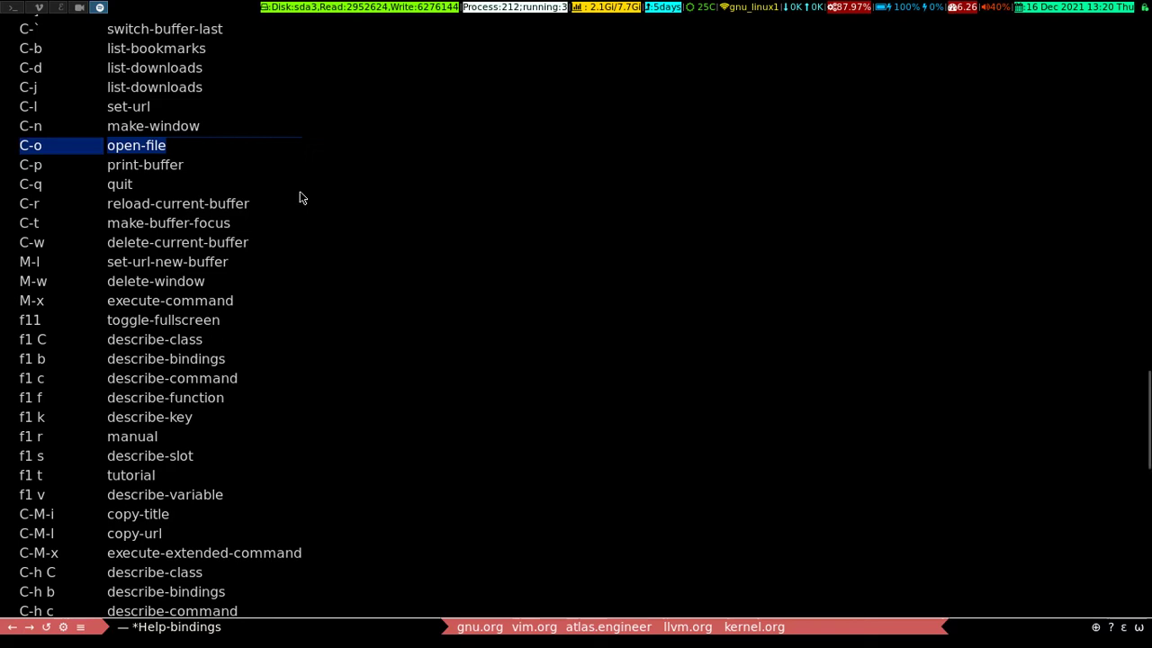
In the terminal, go to ~/.config/nyxt and list its files
key("super+1")
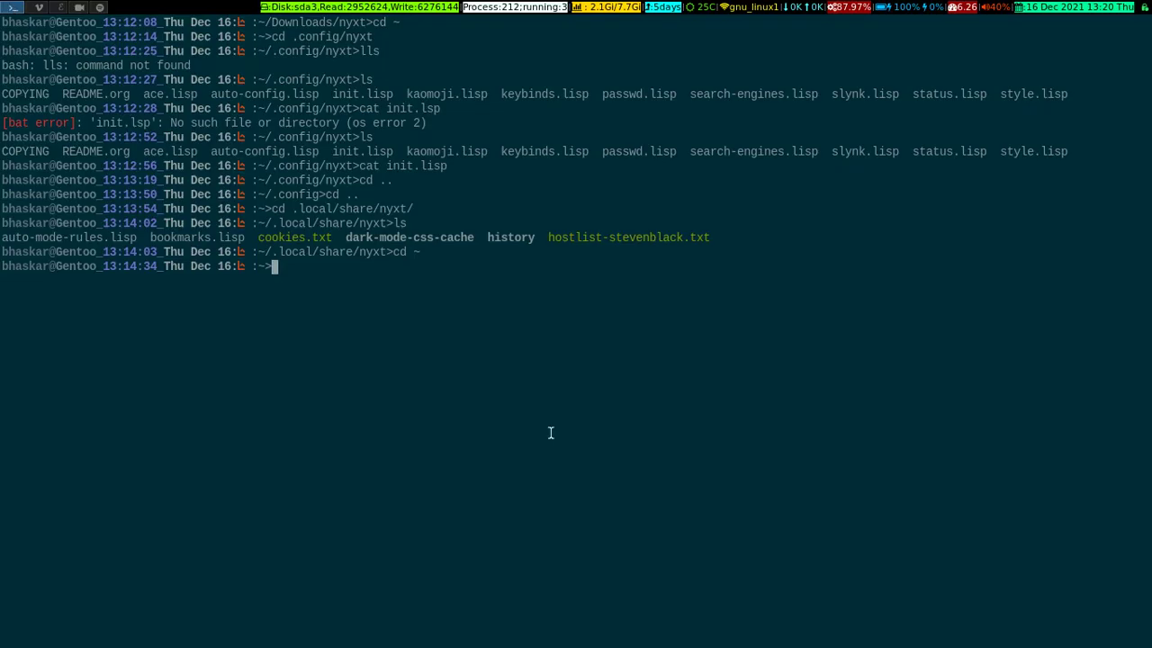
type("cd .config/ny")
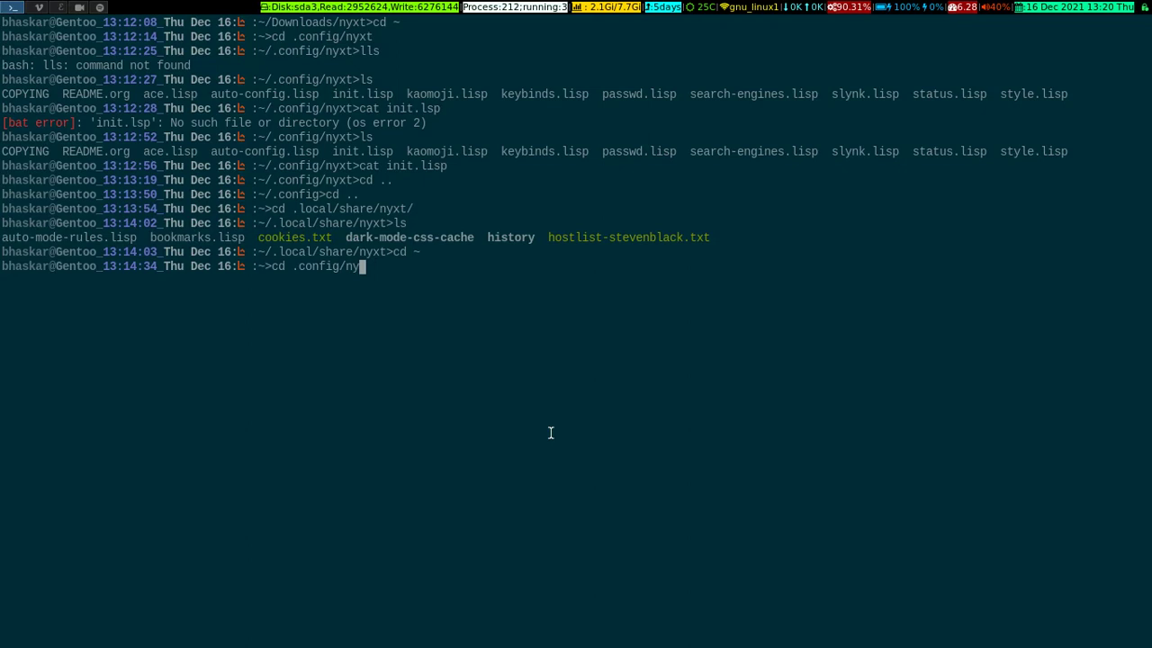
key("Tab")
key("Return")
type("ls")
key("Return")
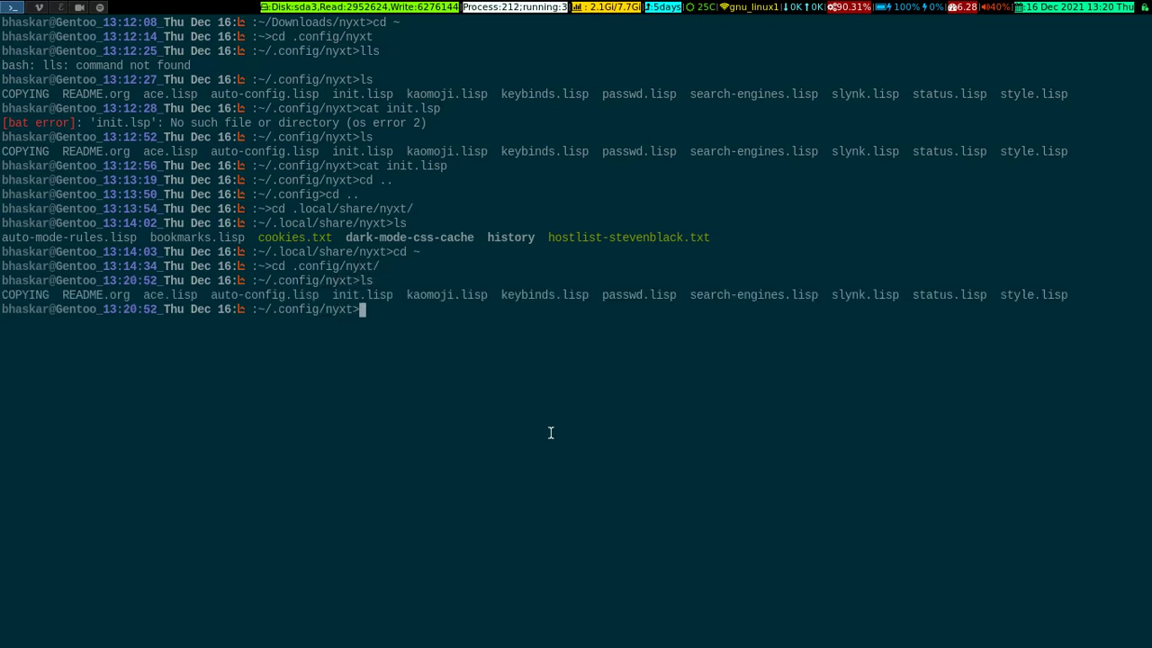
View keybinds.lisp and then init.lisp in Vim, quitting each with :q
type("v ke")
key("Tab")
key("Return")
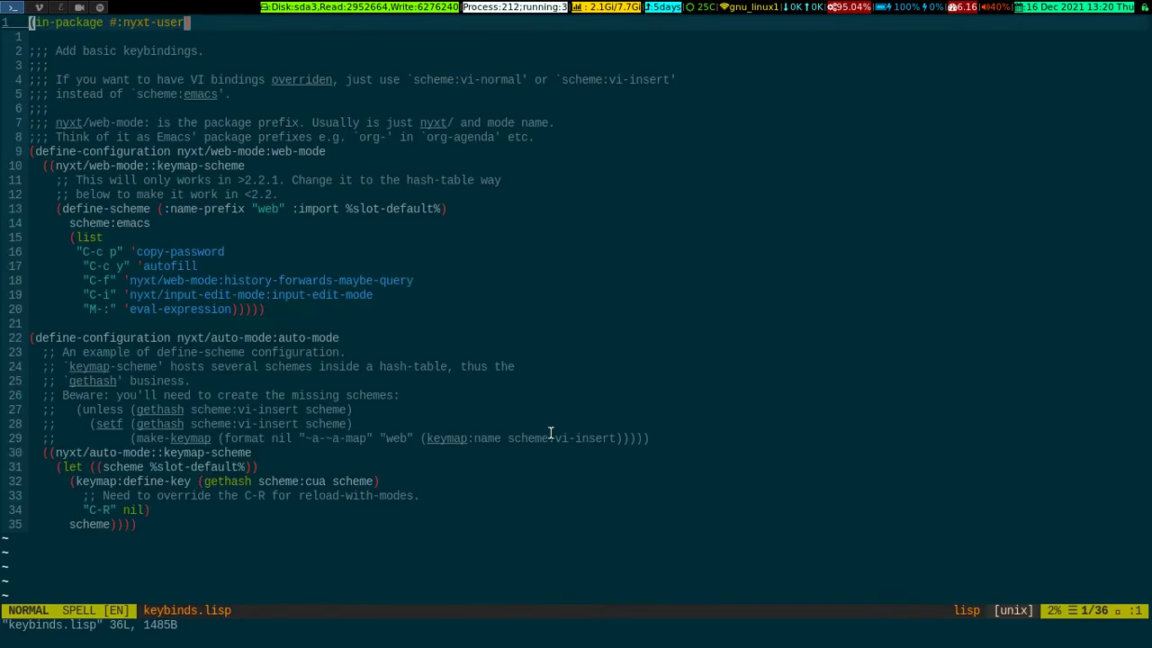
type(":q")
key("Return")
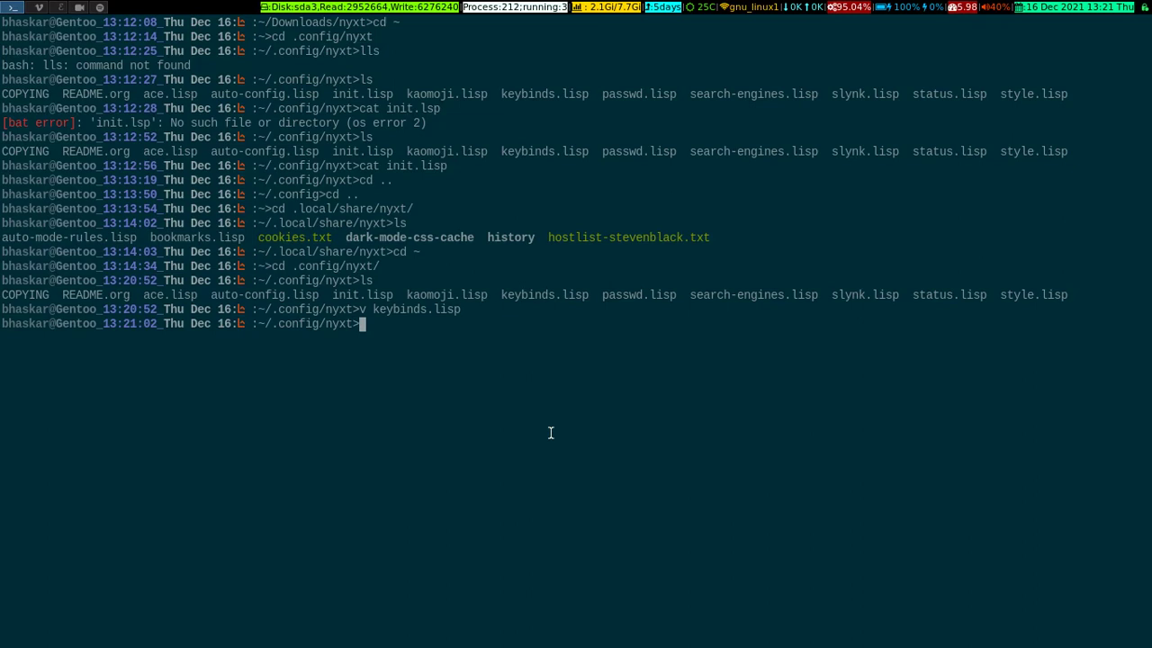
type("v in")
key("Tab")
key("Return")
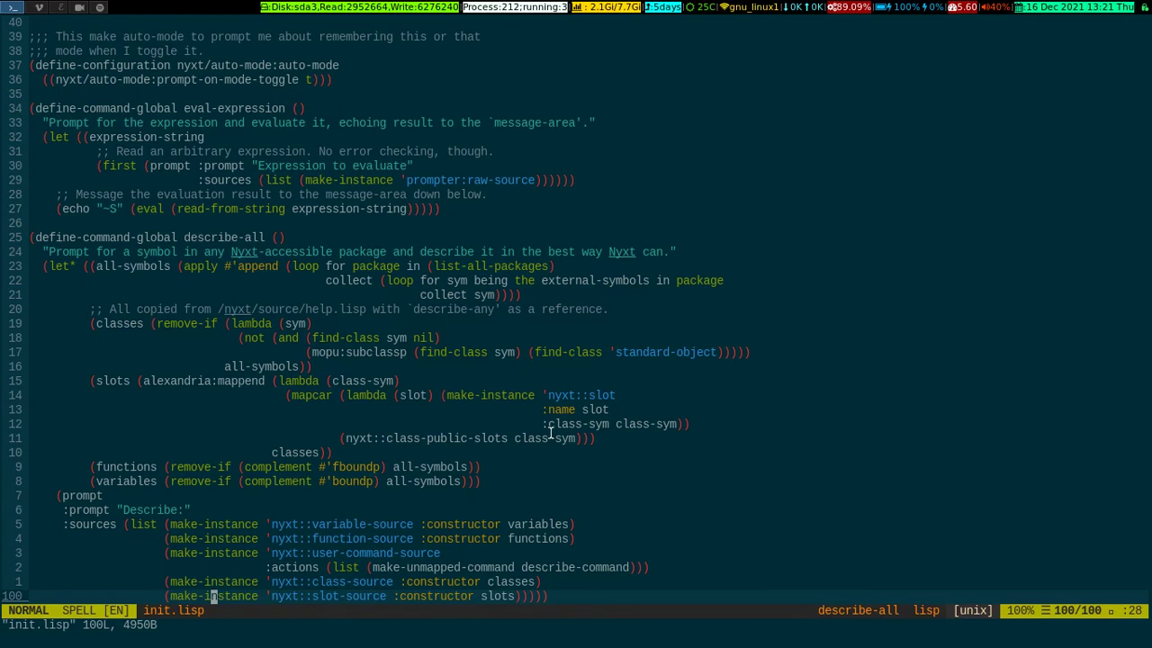
key("colon")
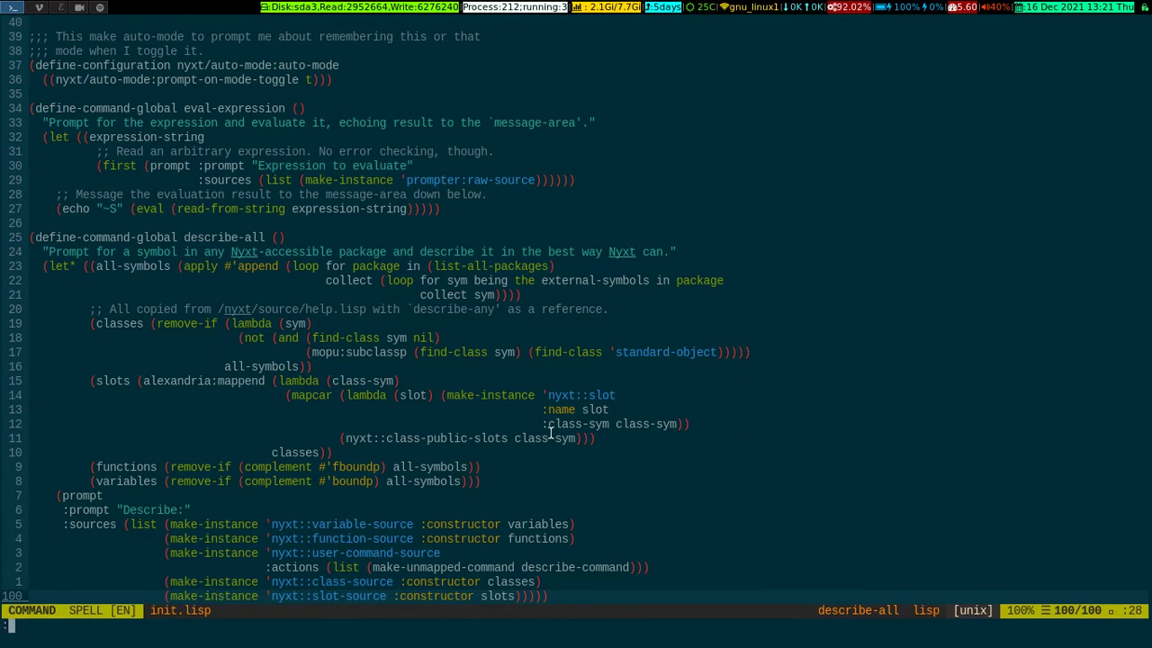
type("q")
key("Return")
View style.lisp and then auto-config.lisp in Vim, quitting each with :q
type("v ")
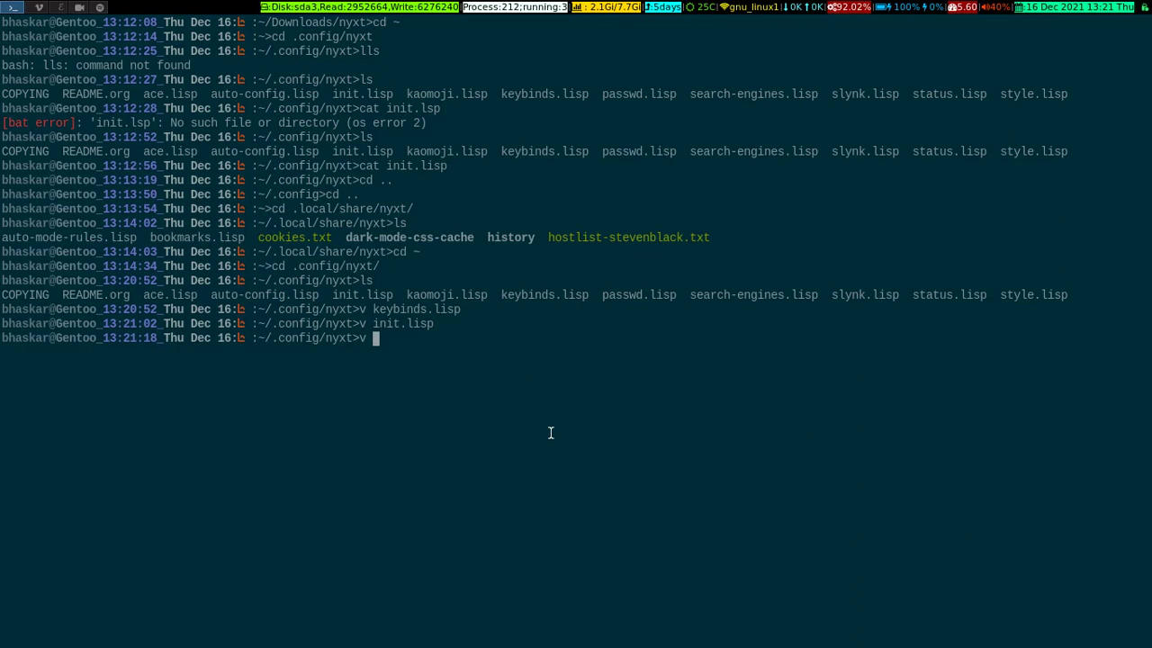
type("sta")
key("BackSpace")
key("BackSpace")
type("ty")
key("Tab")
key("Return")
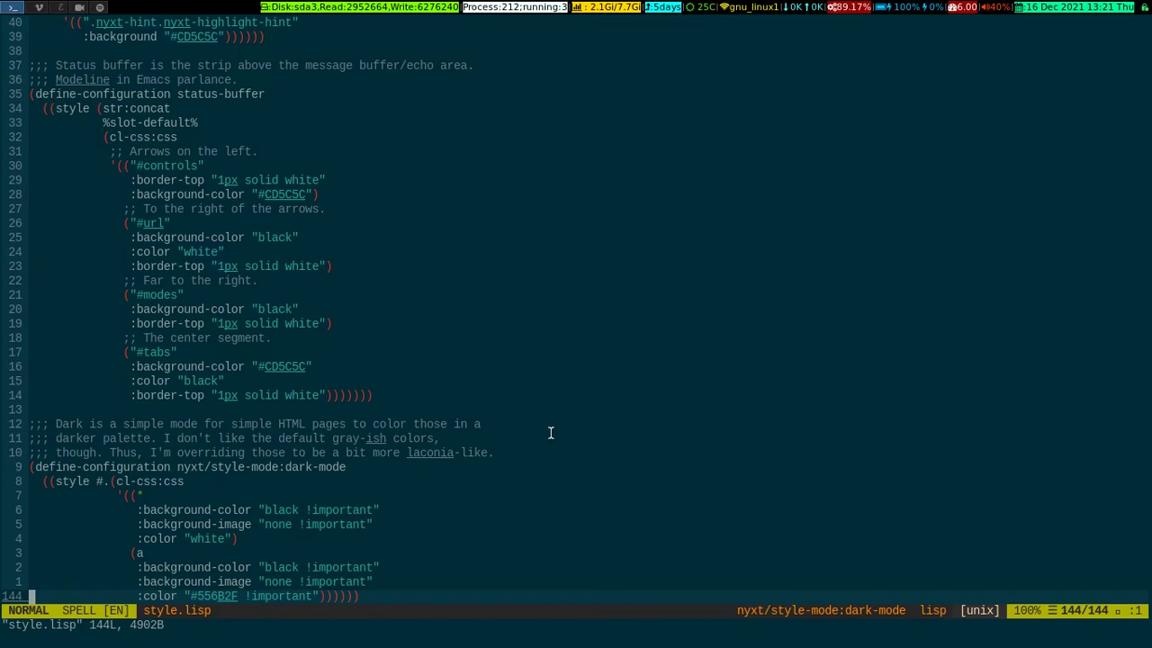
type(":q")
key("Return")
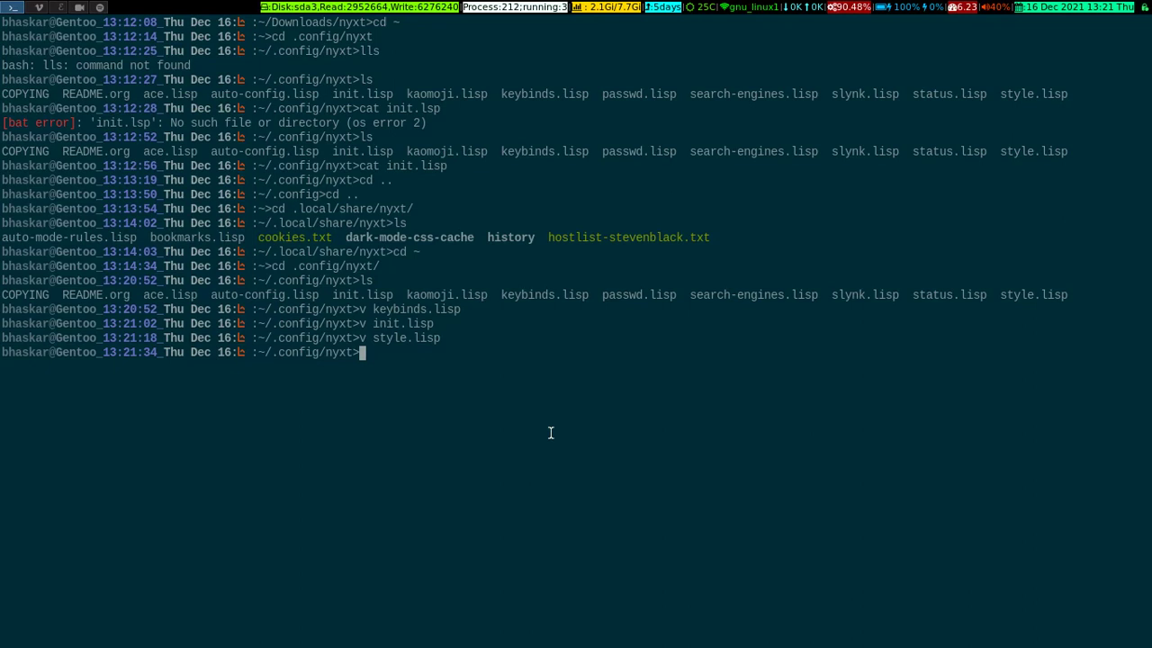
type("v au")
key("Tab")
key("Return")
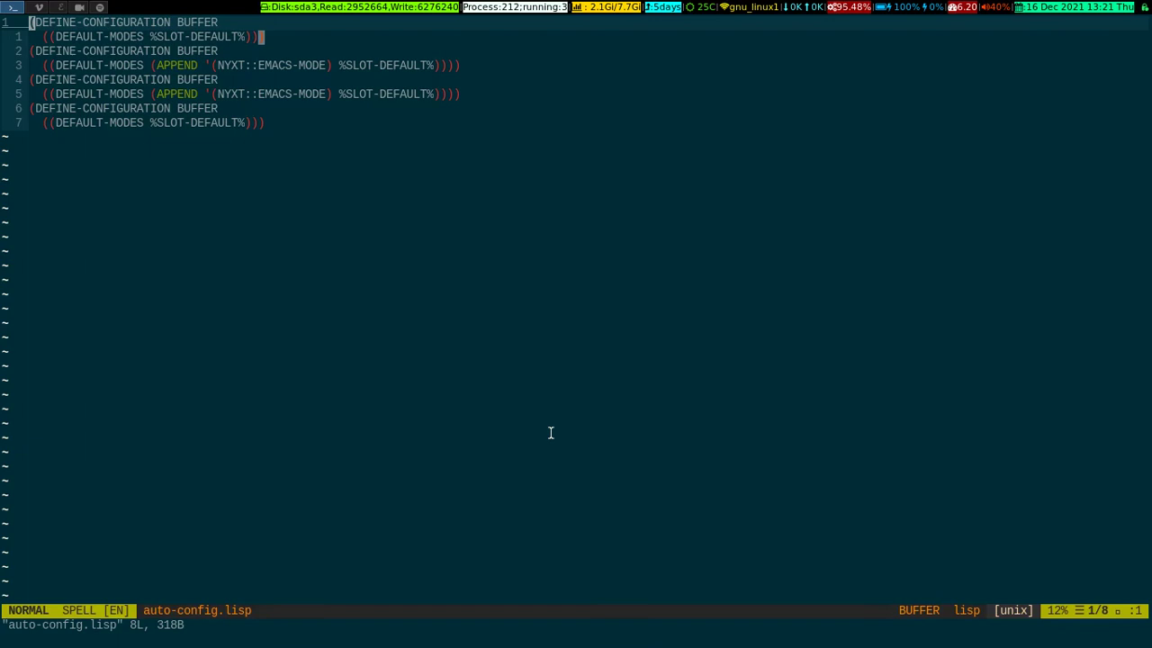
type(":q")
key("Return")
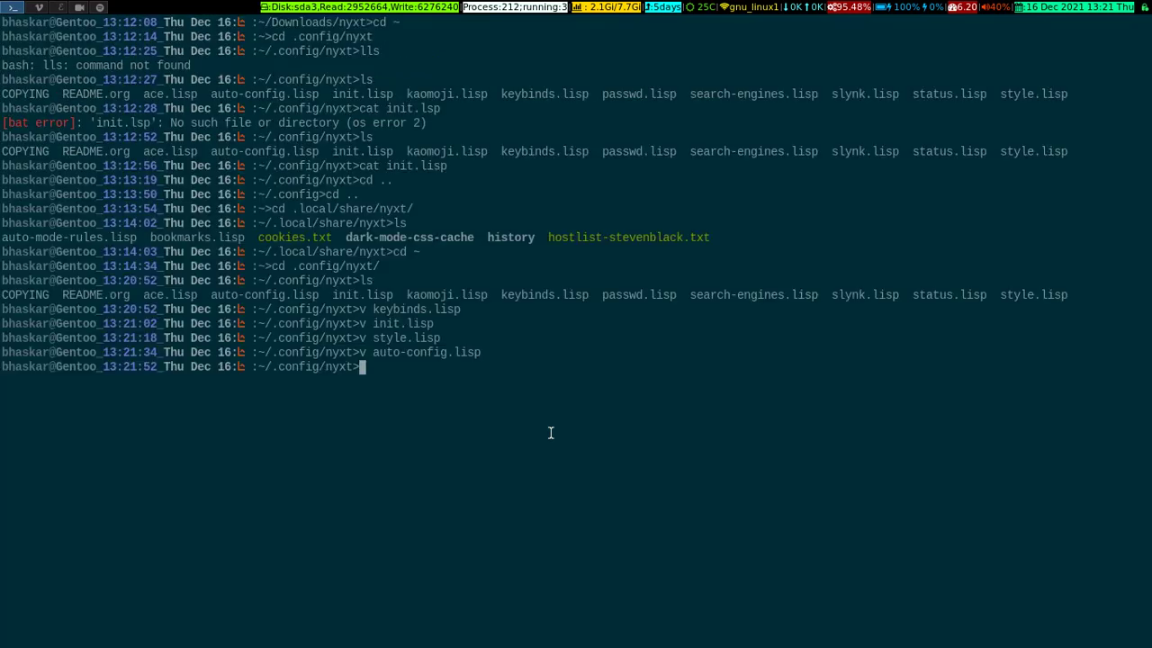
type("v s")
Return home, then enter ~/.local/share/nyxt and list its data files
key("BackSpace")
key("BackSpace")
key("BackSpace")
type("cd ~")
key("Return")
type("cd .")
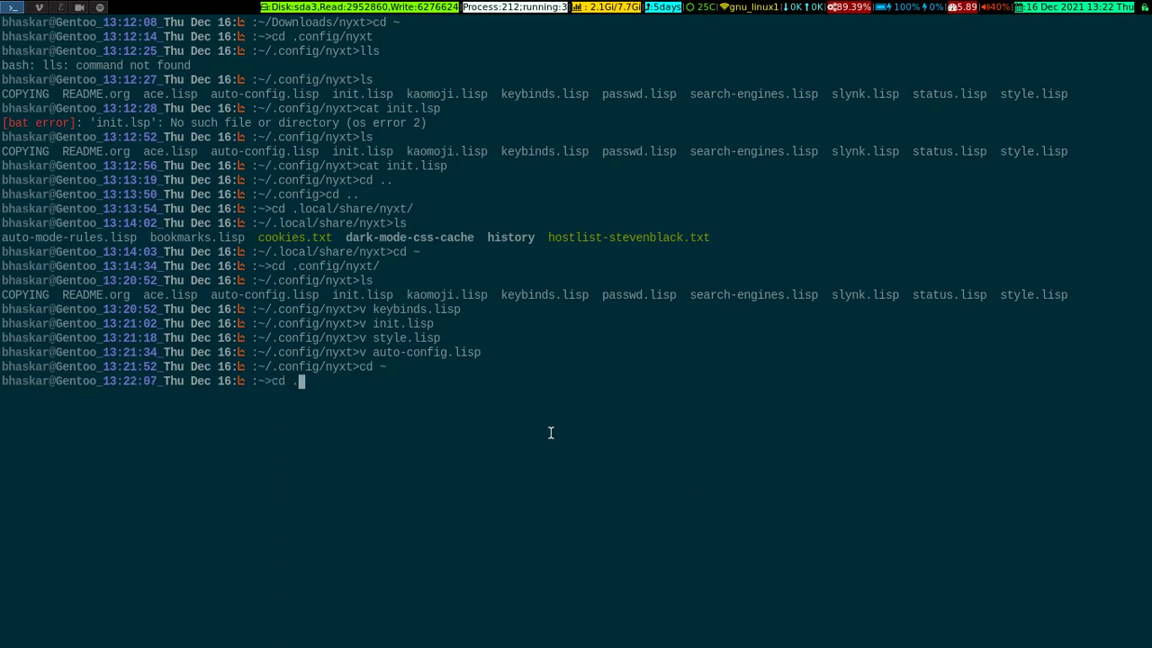
type("local/share/my")
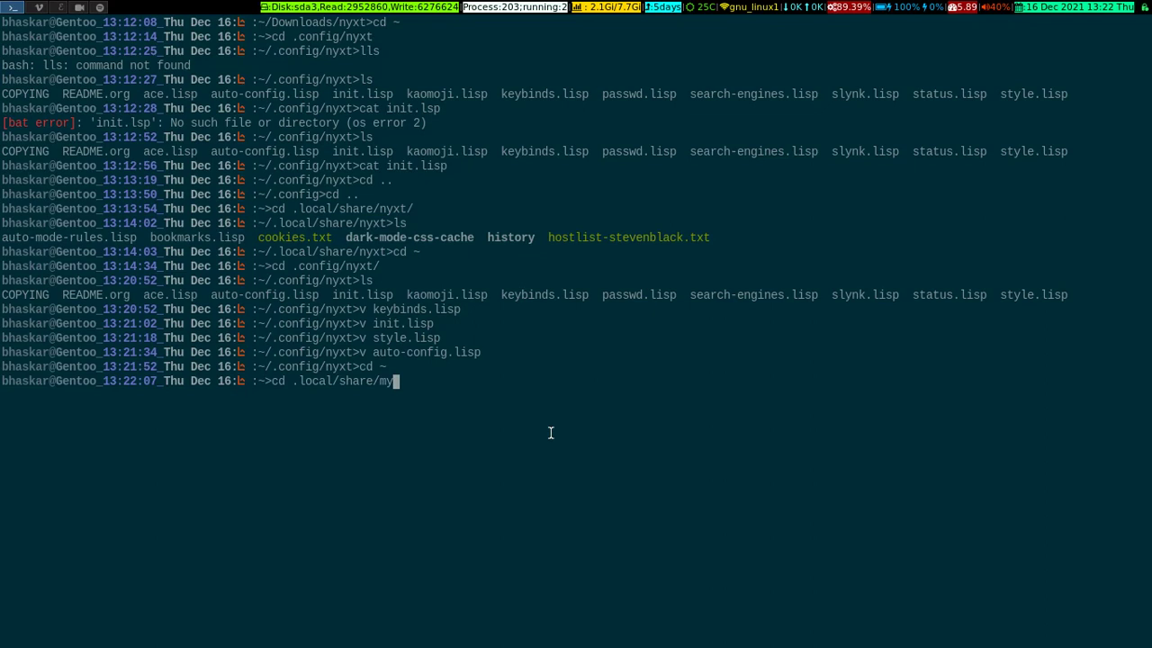
key("BackSpace")
key("BackSpace")
type("ny")
key("Tab")
key("Return")
type("ls")
key("Return")
type("v")
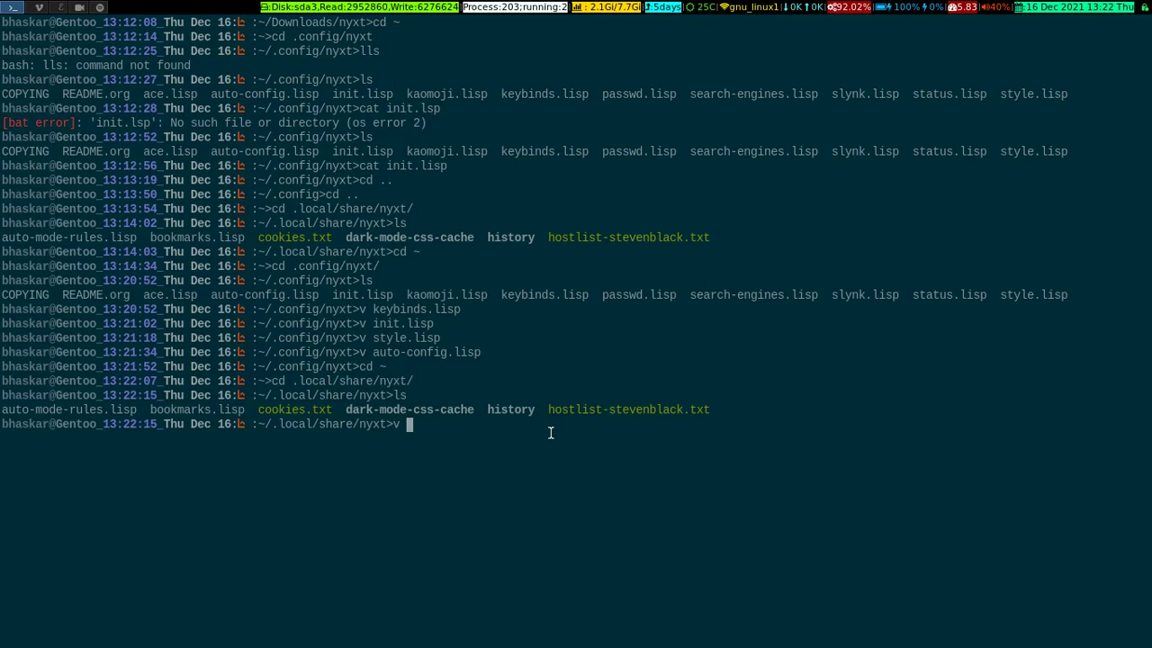
Go up to ~/.local/share and list it, then return home and clear the screen
type("cd -")
key("Return")
type("cd ..")
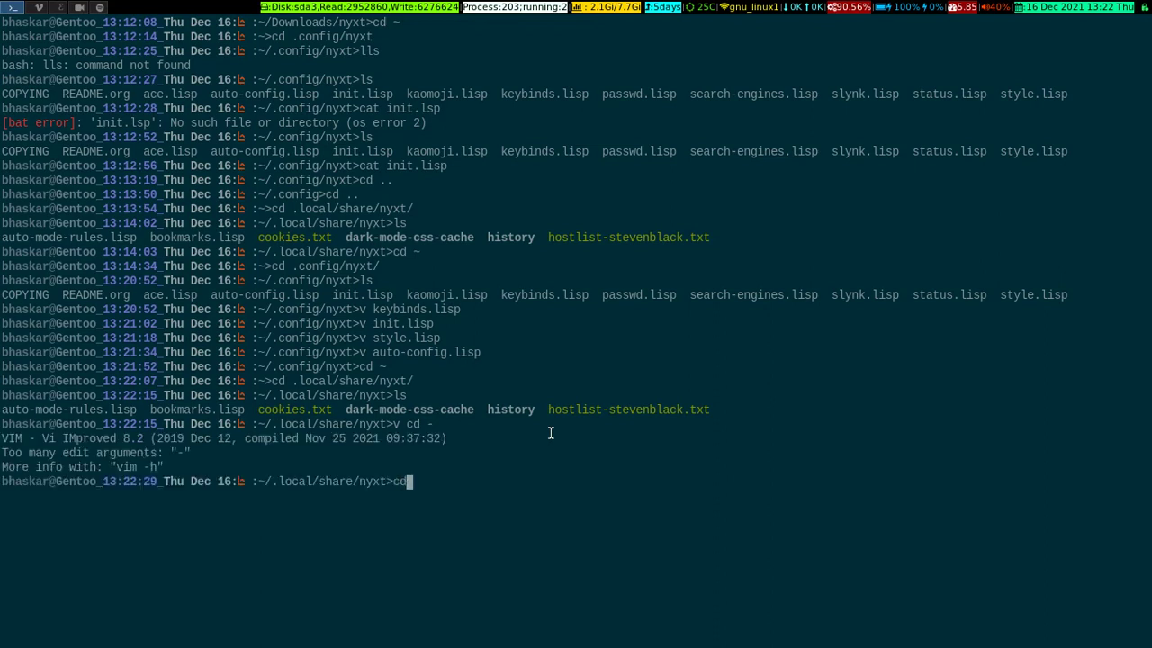
key("Return")
type("ls")
key("Return")
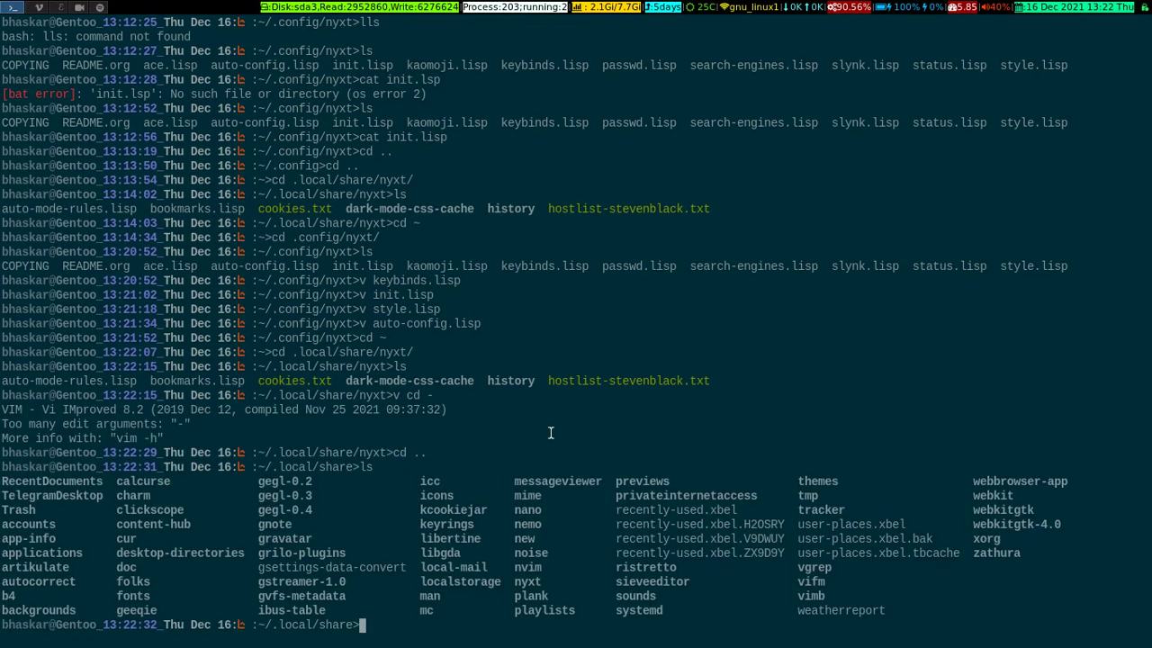
type("cd")
key("Return")
key("ctrl+l")
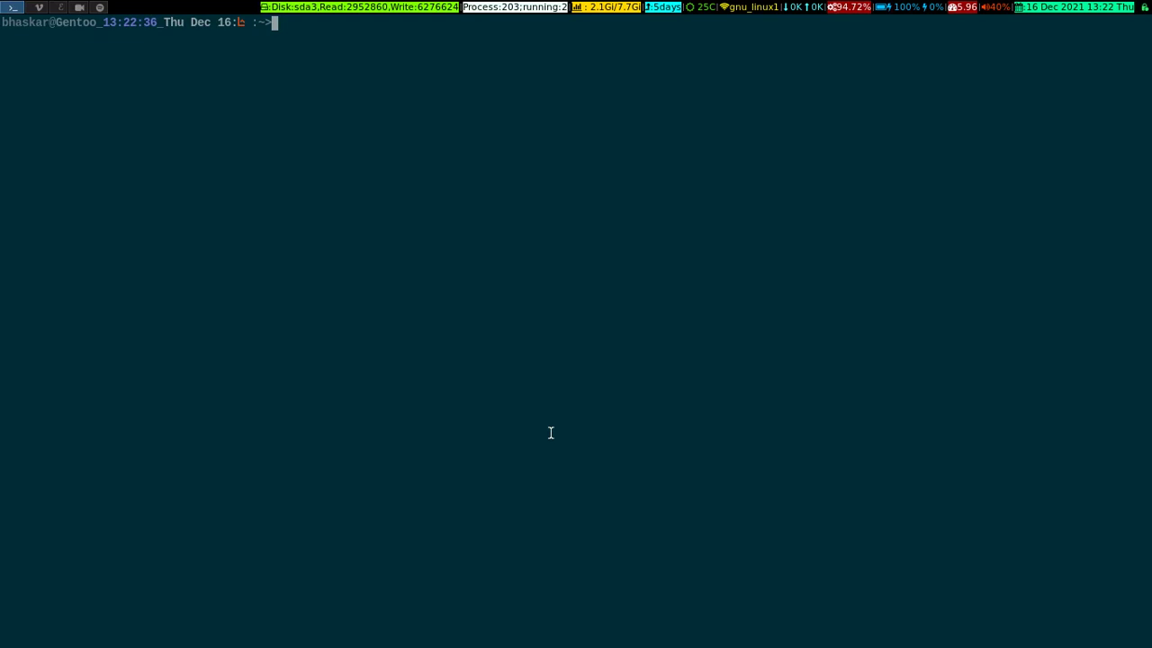
Enter ~/.config and list it, then go into nyxt and list its config files
type("cd .config/")
key("Return")
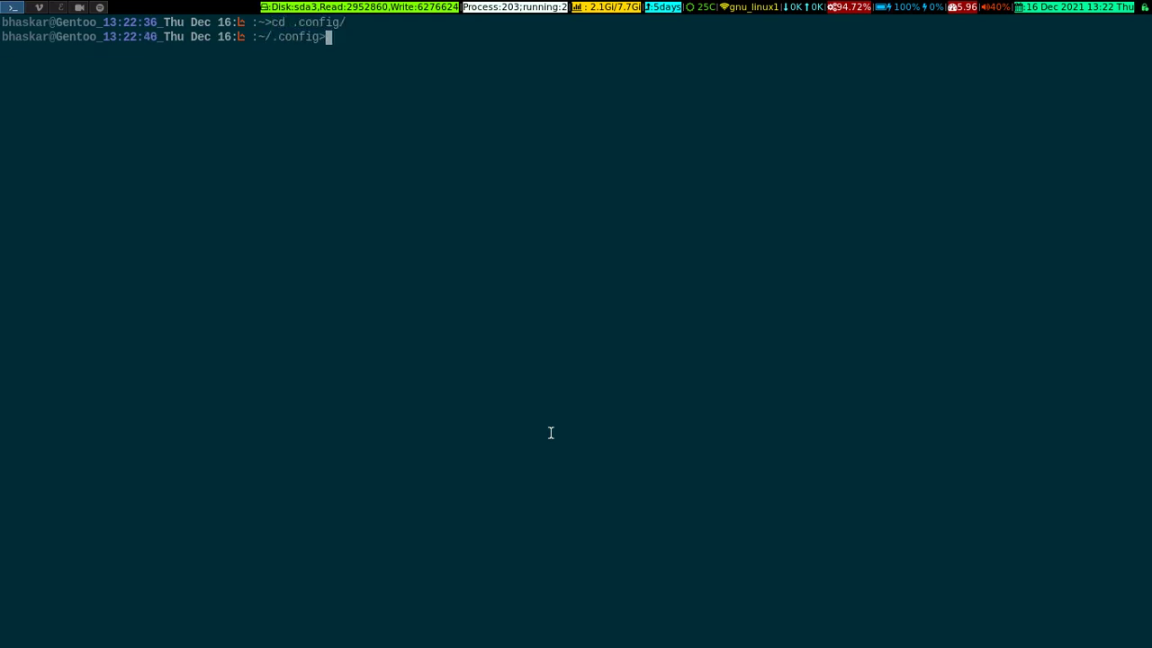
type("ls")
key("Return")
type("cd nyxt/")
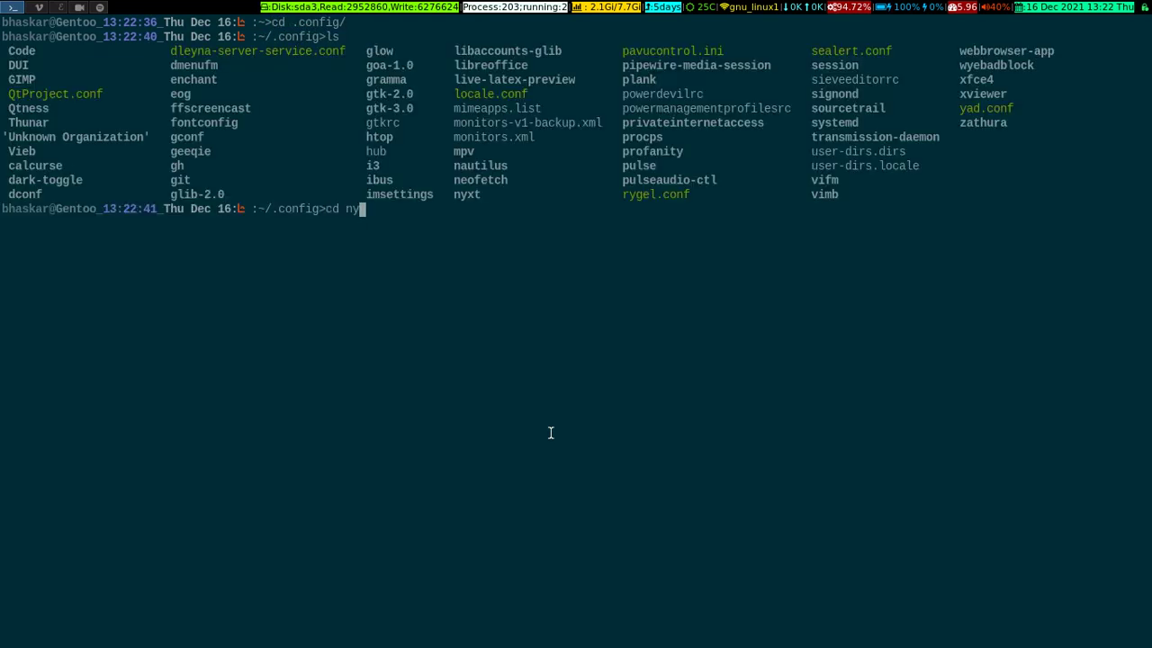
key("Return")
type("ls")
key("Return")
key("ctrl+l")
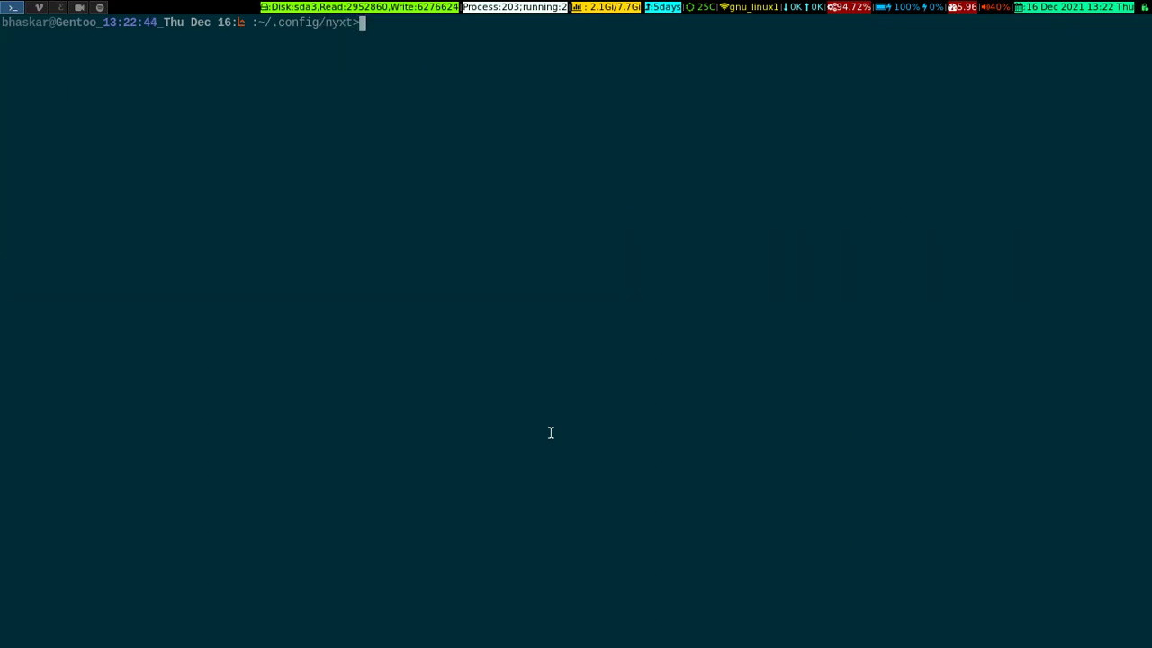
type("ls")
key("Return")
type("v ")
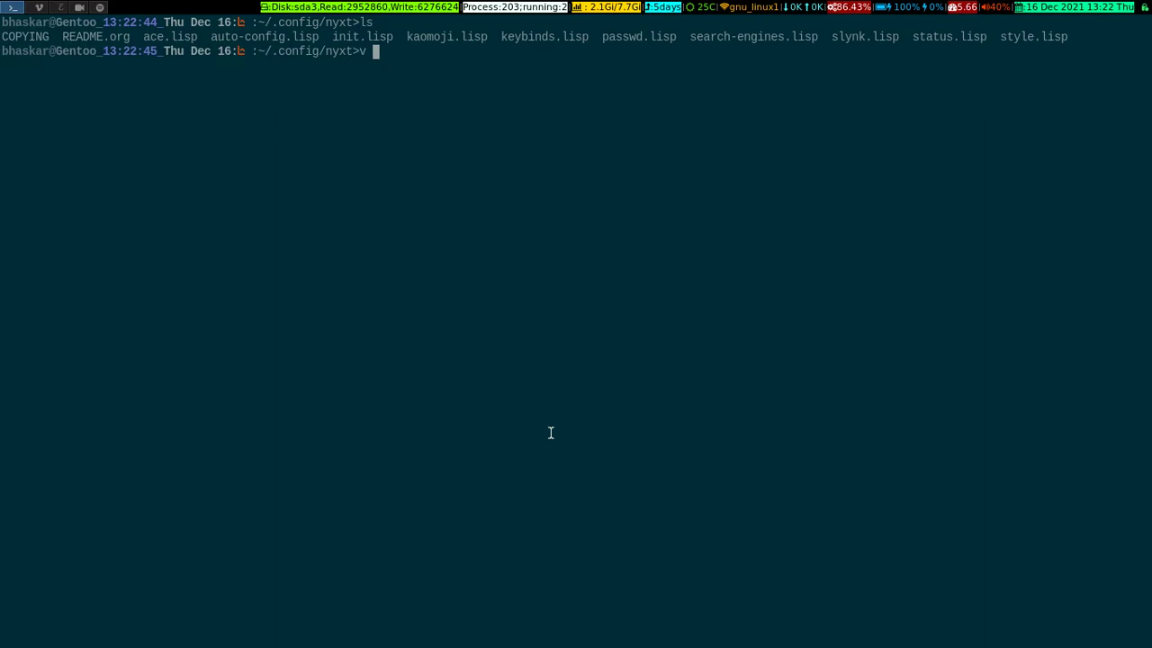
type("ke")
key("Tab")
key("Return")
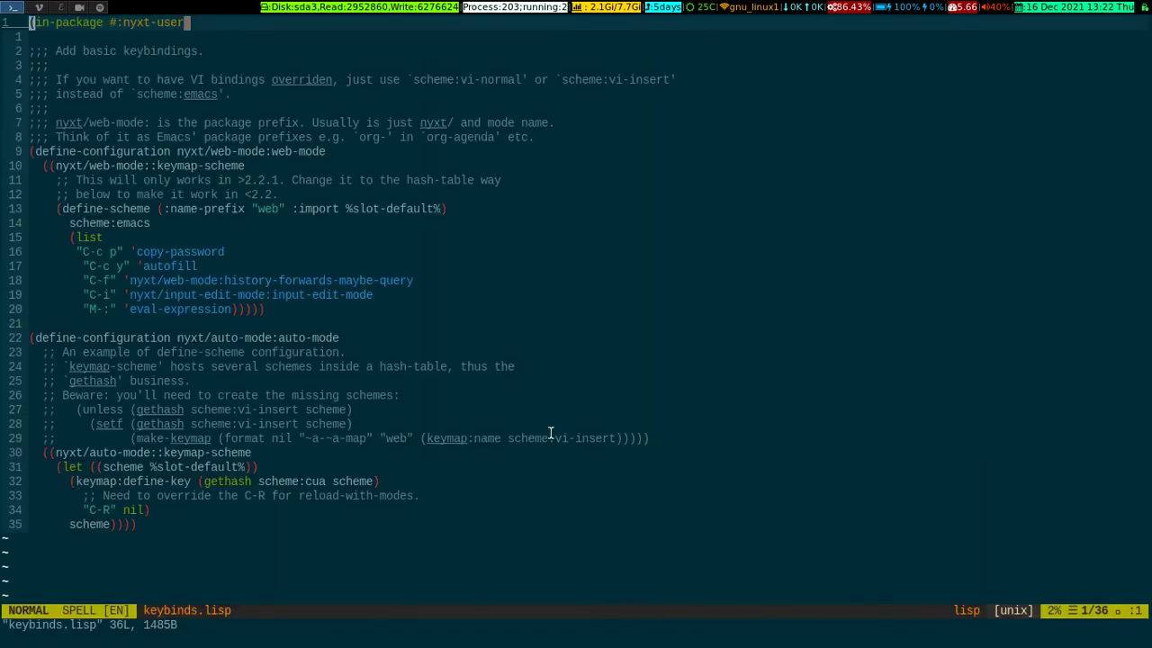
key("j")
key("j")
key("j")
key("j")
key("j")
key("j")
key("j")
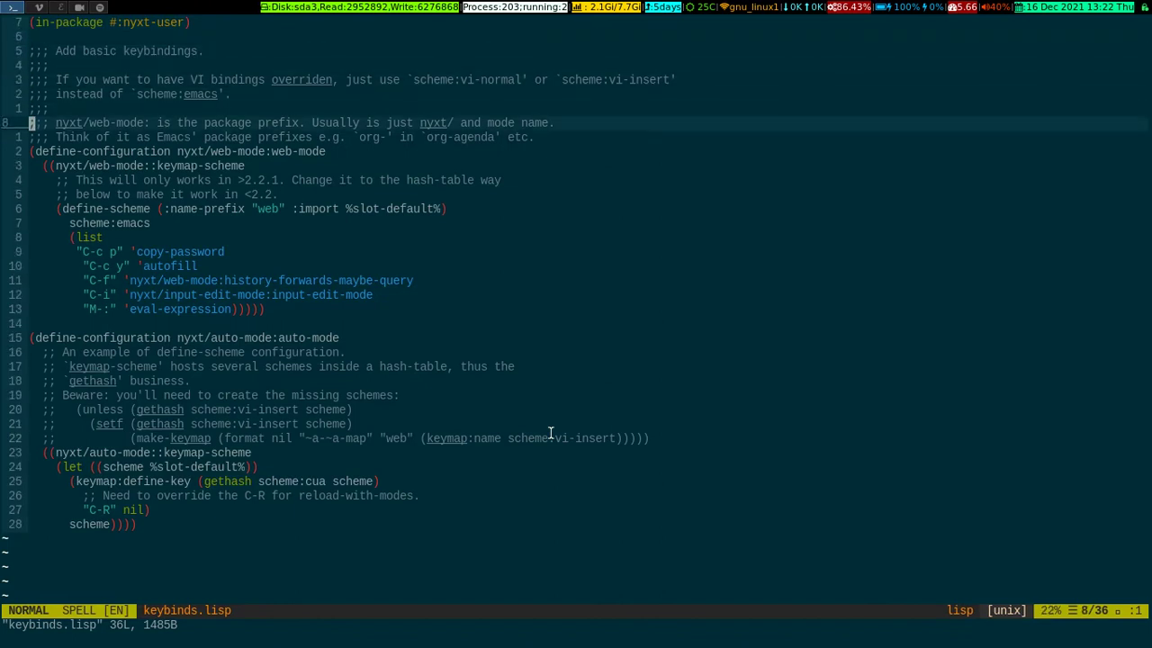
key("j")
key("j")
key("j")
key("j")
key("j")
key("j")
key("j")
key("j")
key("j")
key("j")
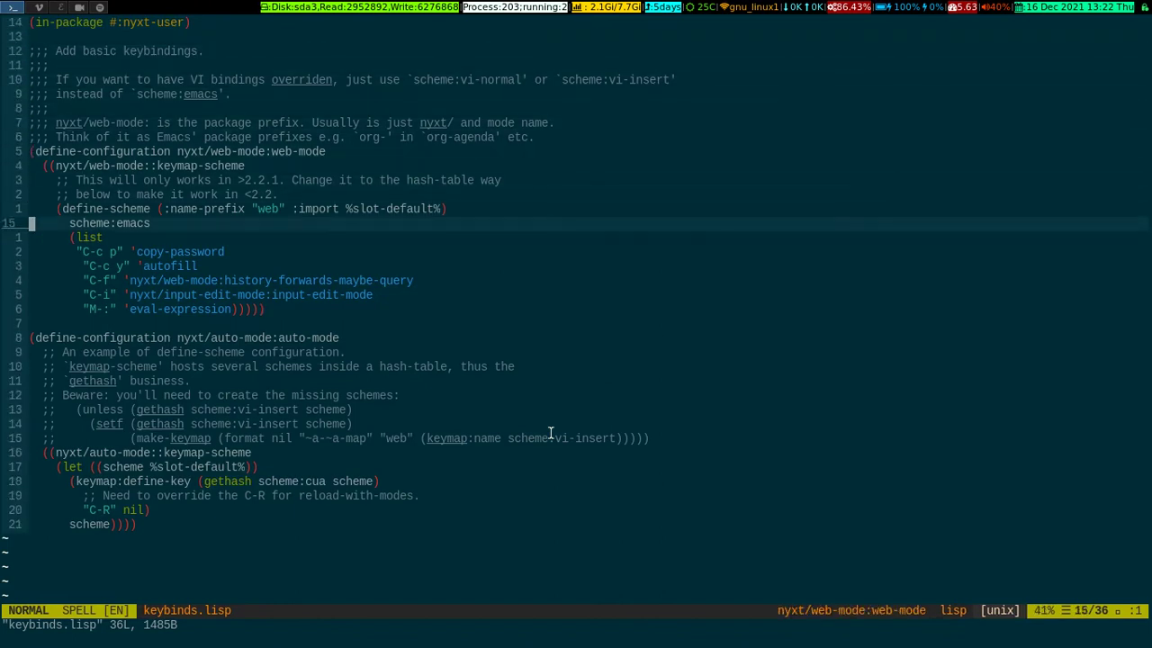
key("j")
key("j")
key("j")
key("j")
key("j")
key("j")
key("j")
key("j")
key("j")
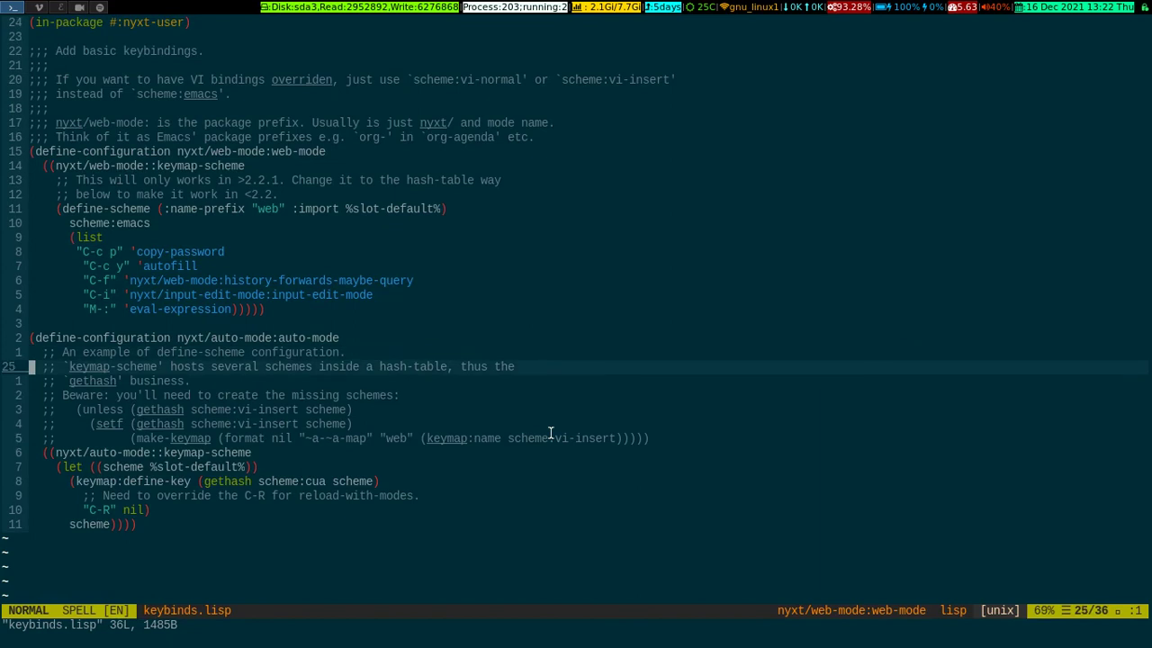
key("j")
key("j")
key("j")
key("j")
key("j")
key("j")
key("j")
key("j")
key("j")
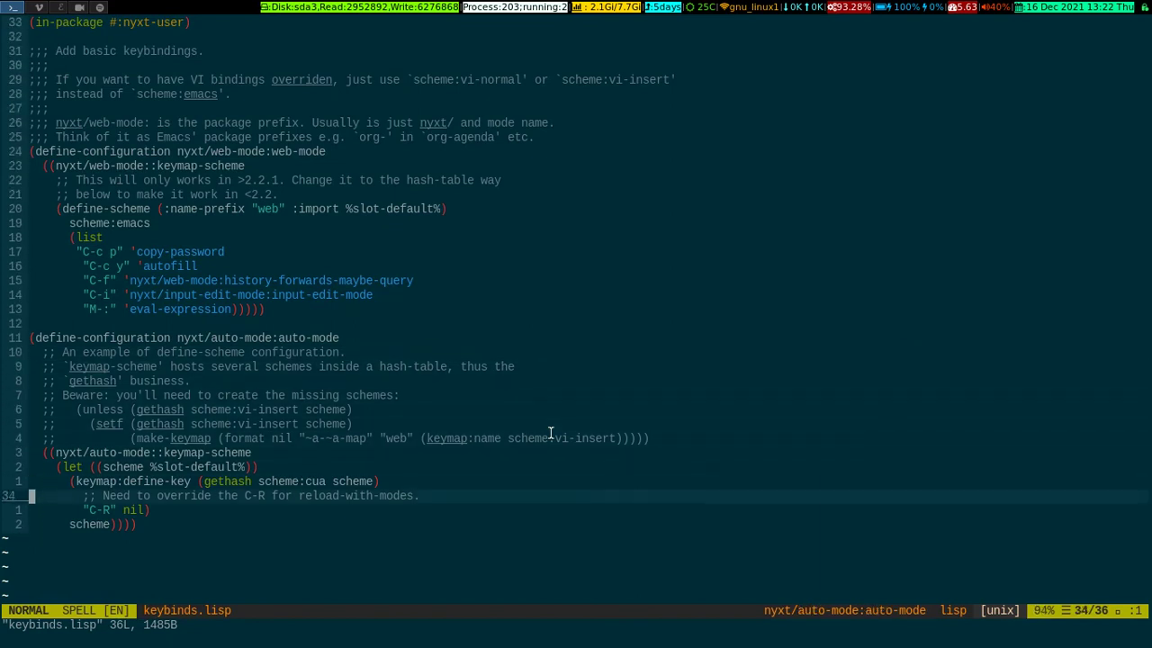
key("k")
key("k")
key("k")
key("k")
key("k")
key("k")
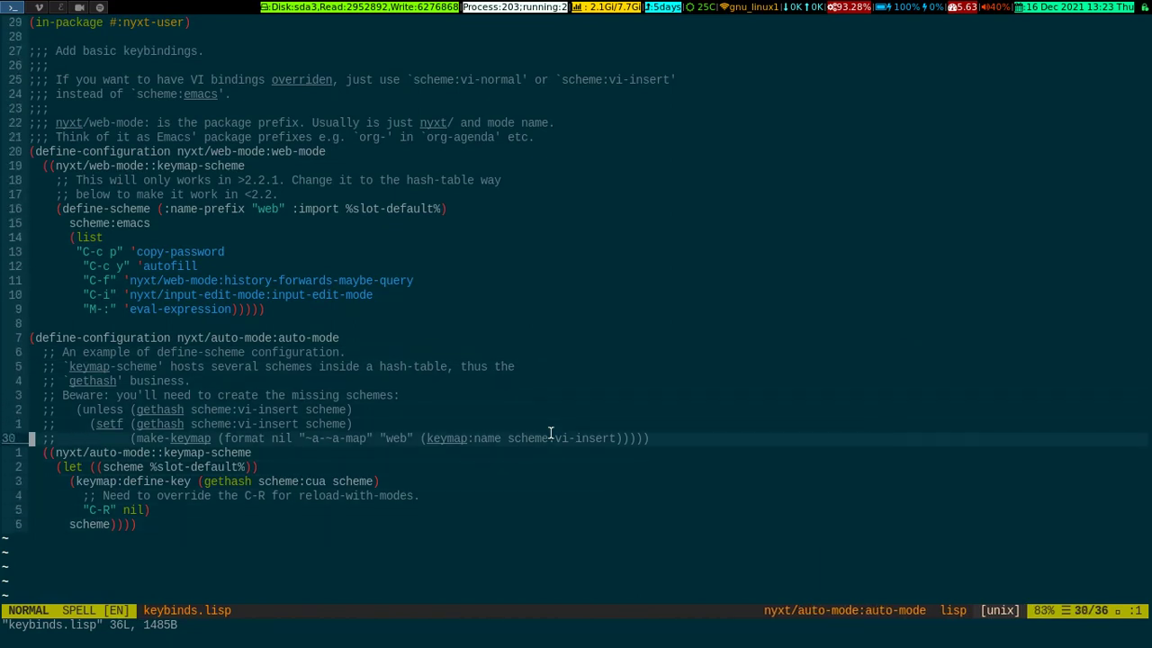
key("k")
key("k")
key("k")
key("k")
key("k")
key("k")
key("k")
key("k")
key("k")
key("k")
key("k")
key("k")
key("k")
key("k")
key("k")
key("k")
key("k")
key("k")
key("k")
key("k")
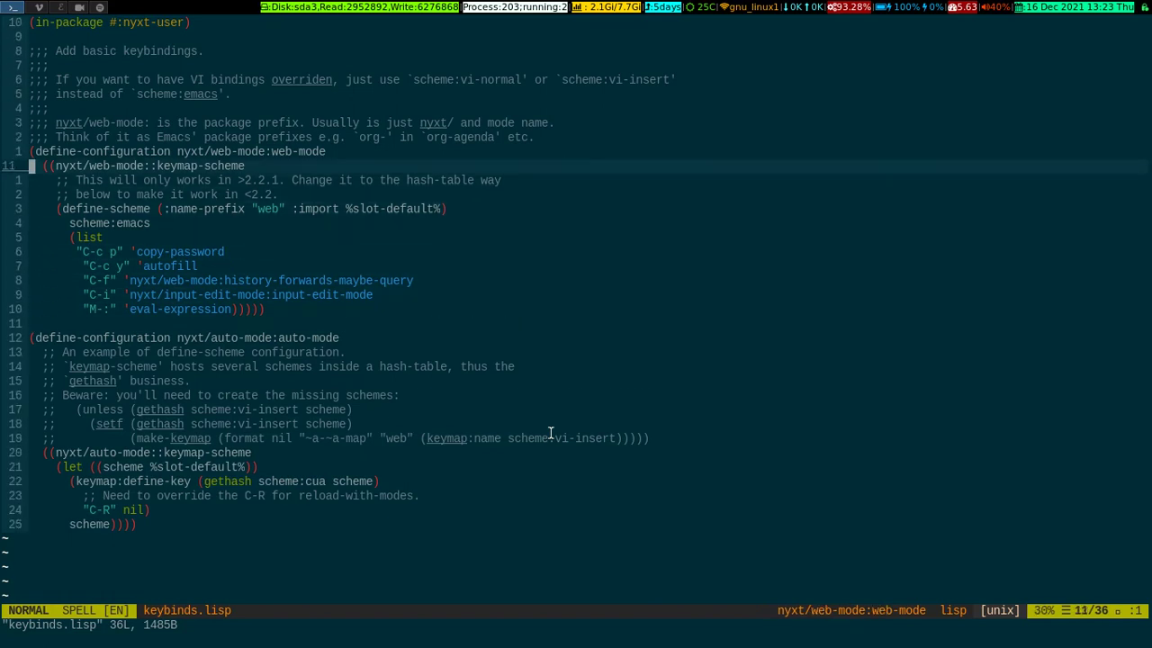
key("k")
key("k")
key("k")
key("k")
key("k")
key("k")
key("k")
key("k")
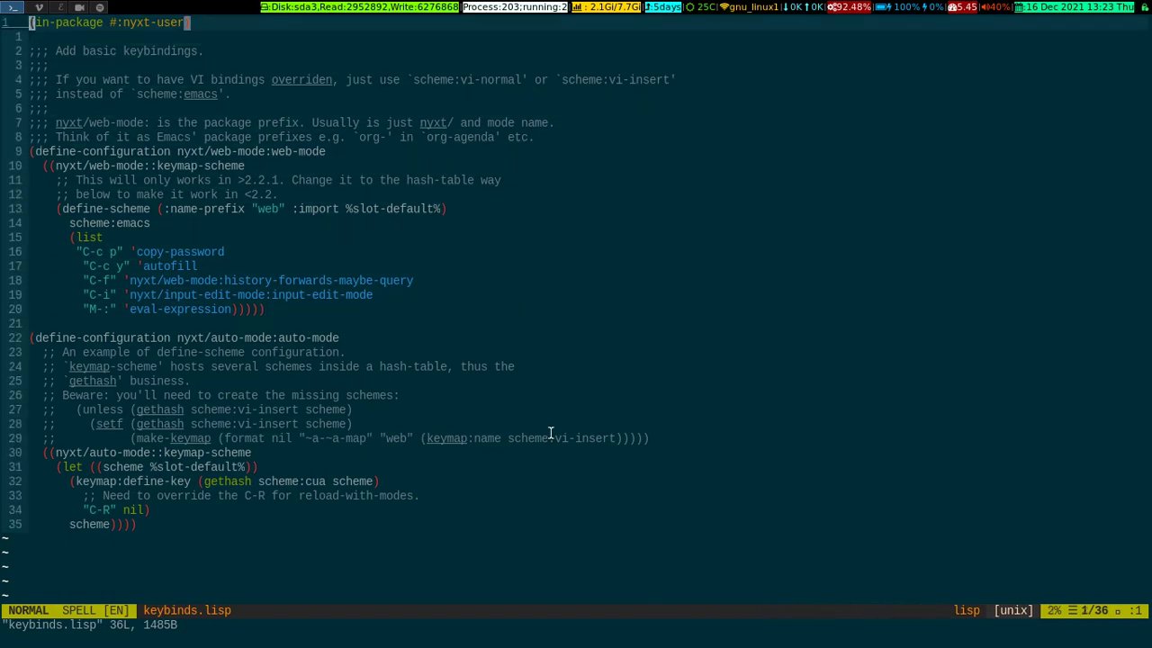
type(":q")
key("Return")
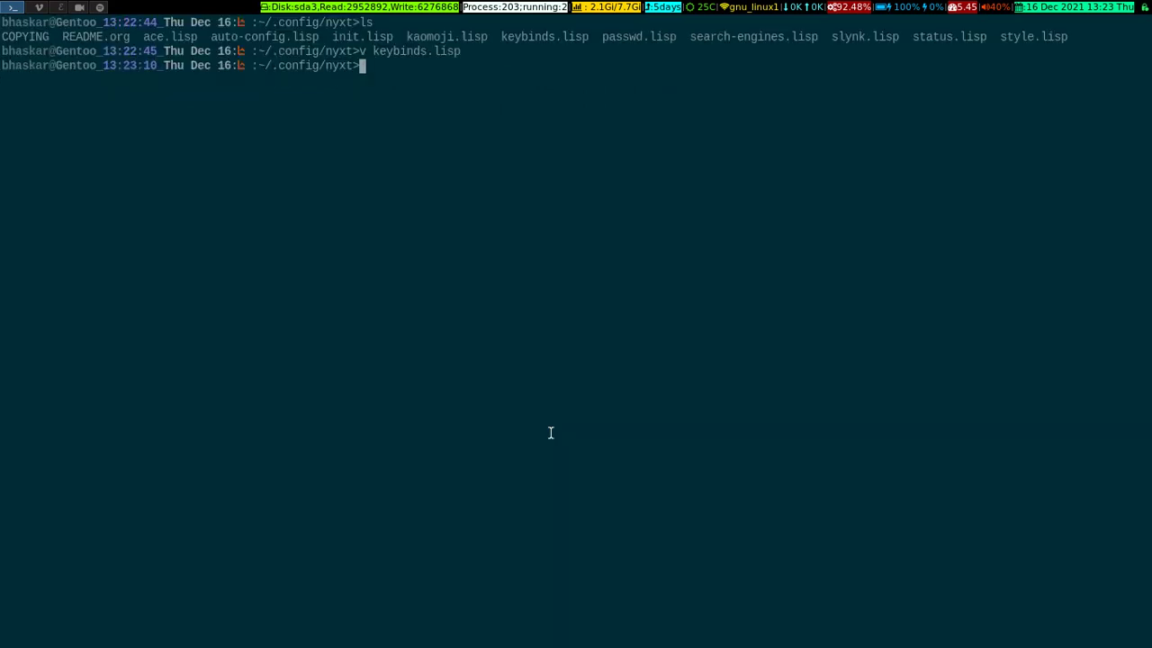
type("v sea")
key("Tab")
key("Return")
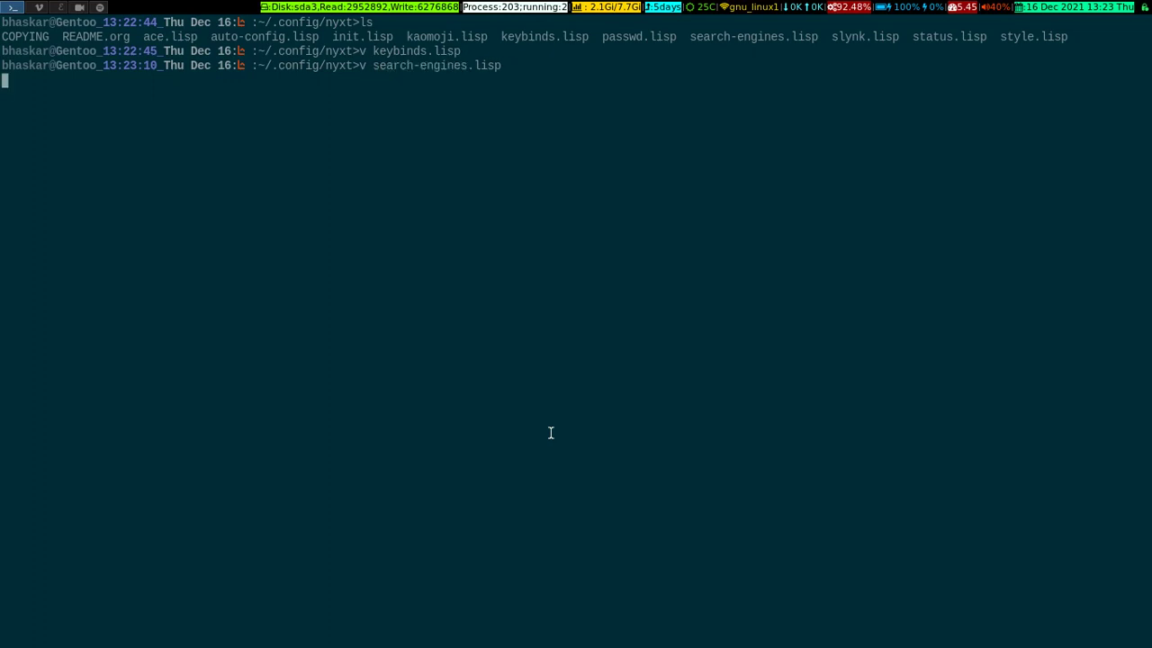
key("j")
key("j")
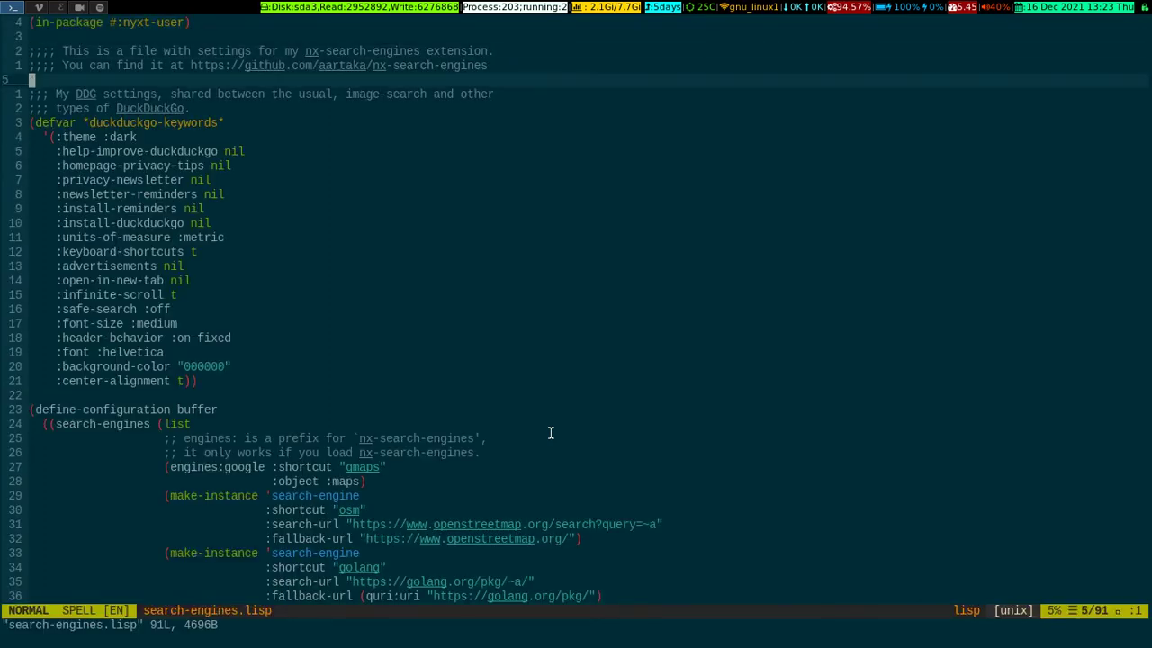
key("j")
key("j")
key("j")
key("j")
key("j")
key("j")
key("j")
key("j")
key("j")
key("j")
key("j")
key("j")
key("j")
key("j")
key("j")
key("j")
key("j")
key("j")
key("j")
key("j")
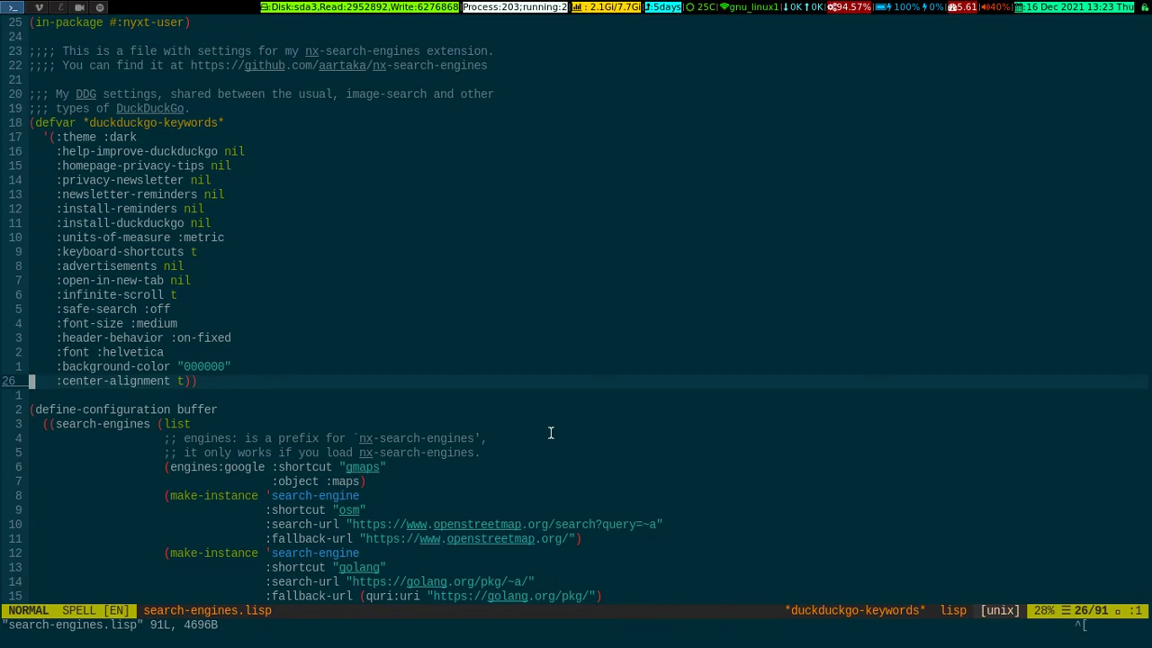
type(":q")
key("Return")
type("v ")
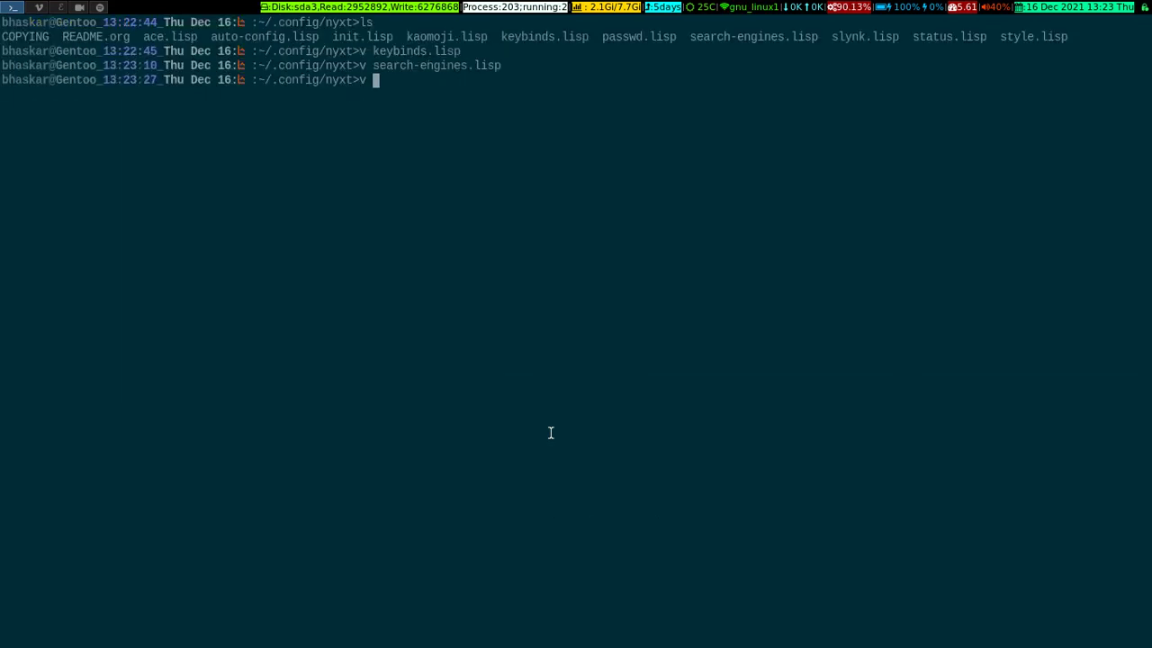
type("sta")
key("Tab")
key("Return")
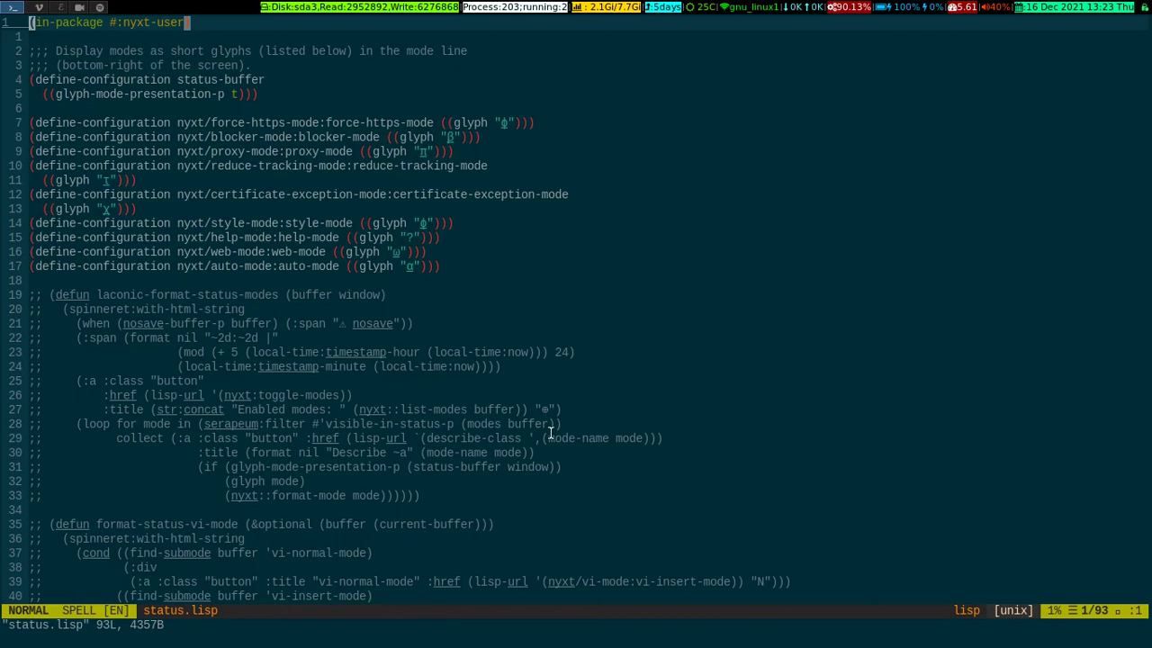
type(":q")
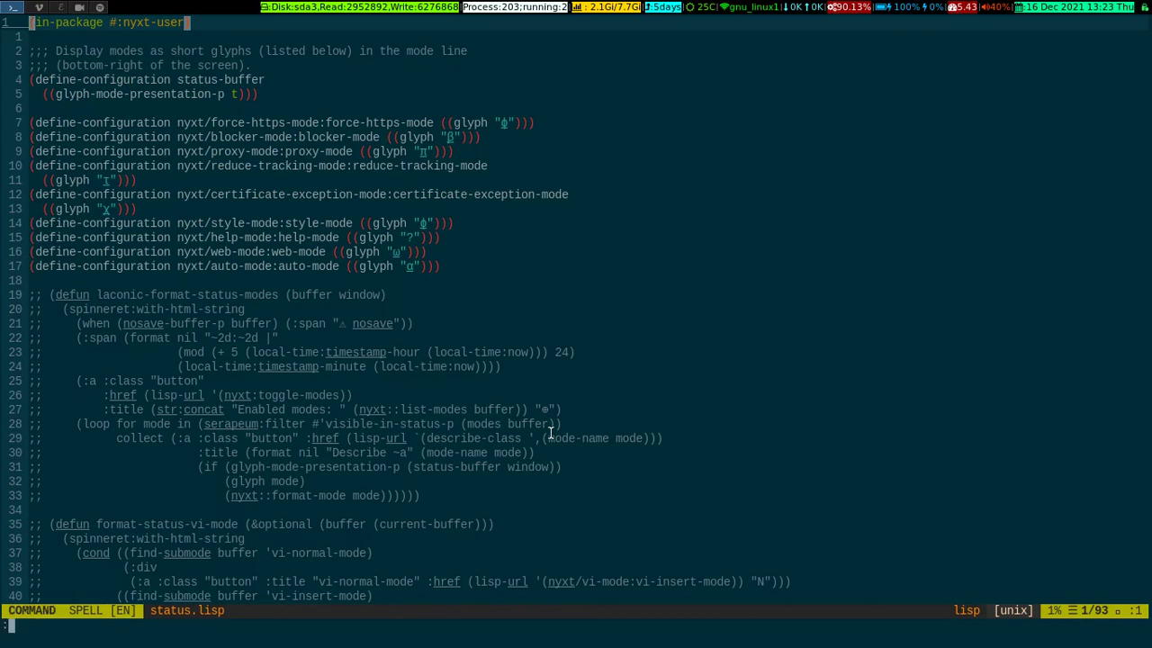
key("Return")
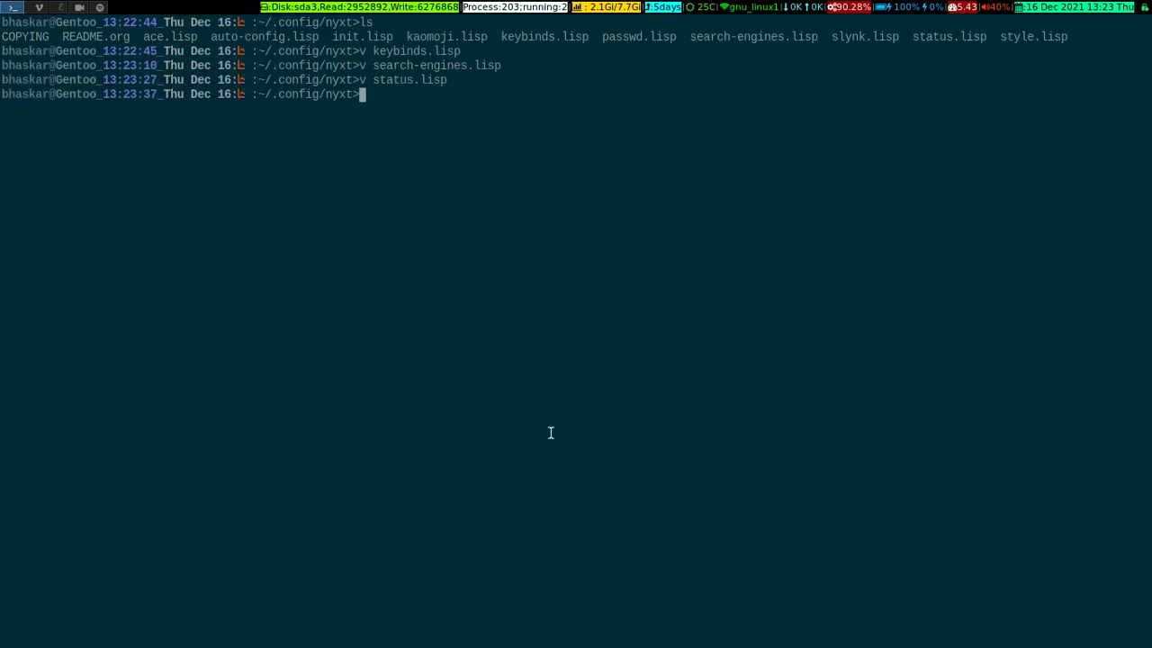
type("v ke")
Return the shell to the home folder, then switch to Nyxt and scroll through the page
key("BackSpace")
key("BackSpace")
key("BackSpace")
key("BackSpace")
type("cd ~")
key("Return")
key("super+5")
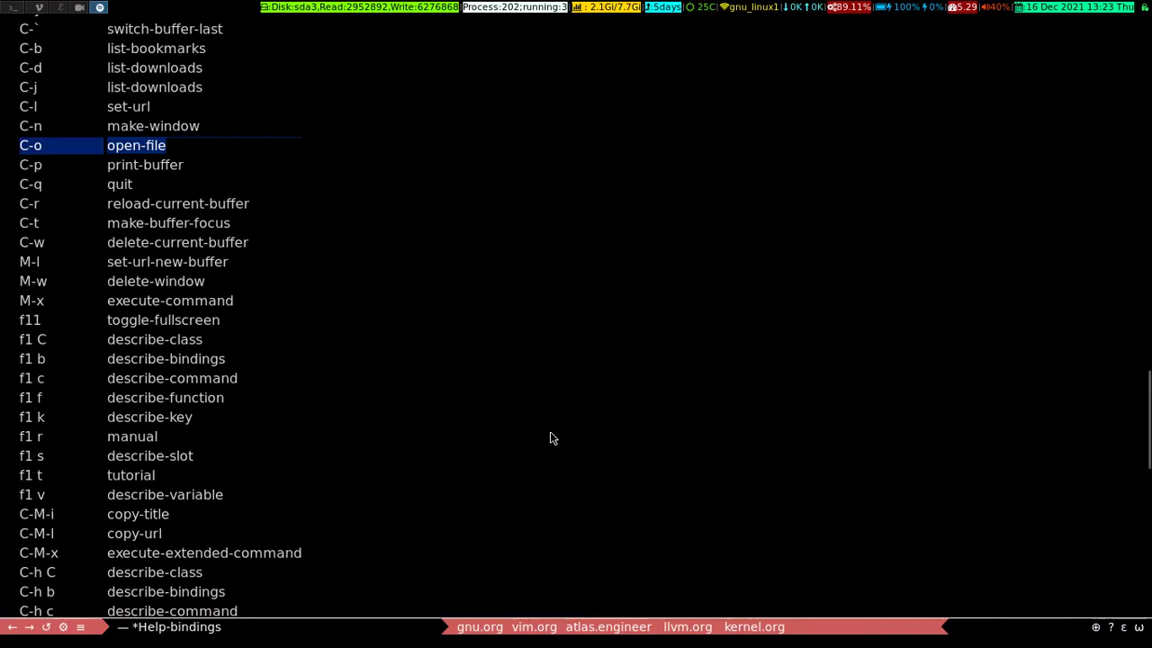
scroll(552, 437, "down", 5)
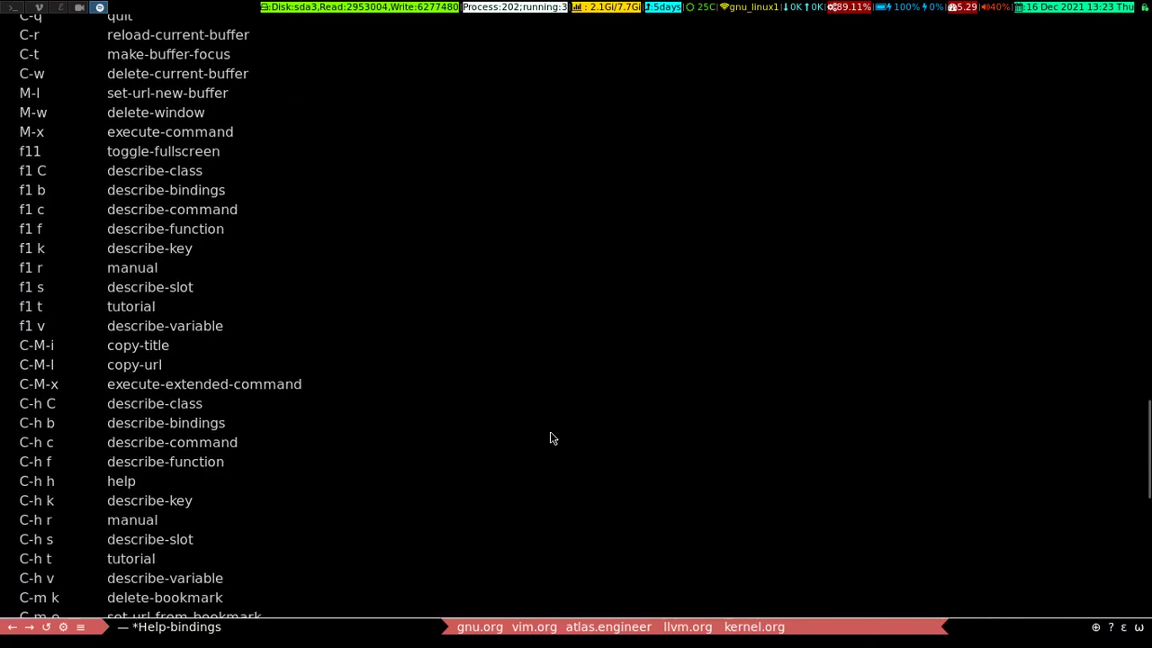
scroll(552, 439, "down", 5)
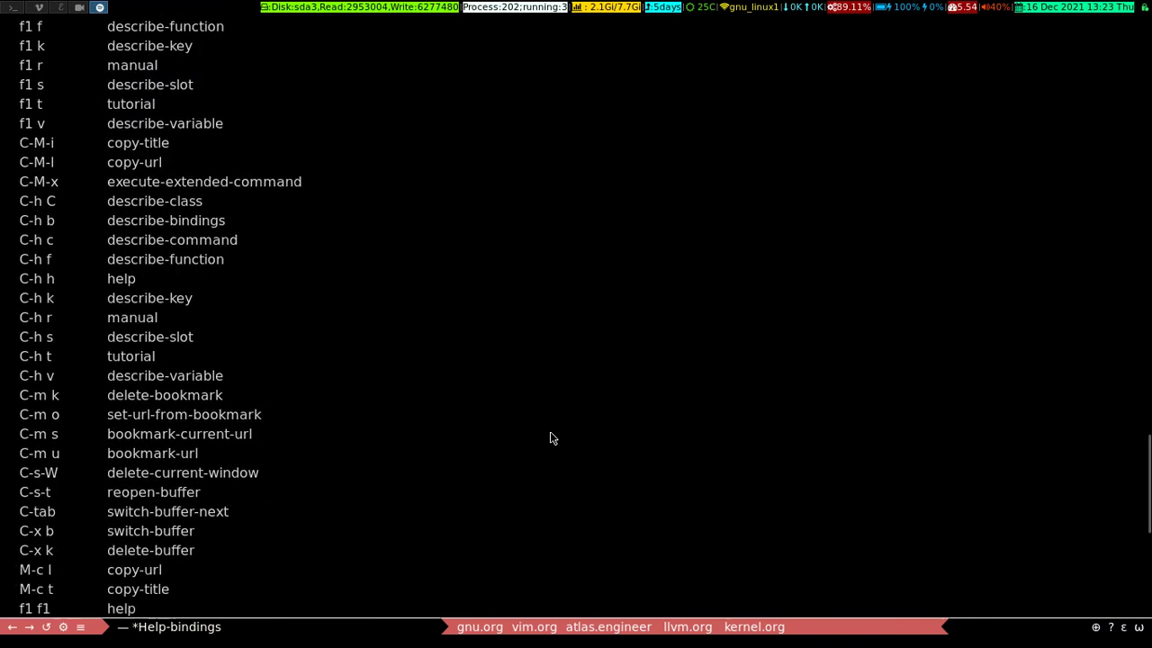
scroll(552, 439, "down", 5)
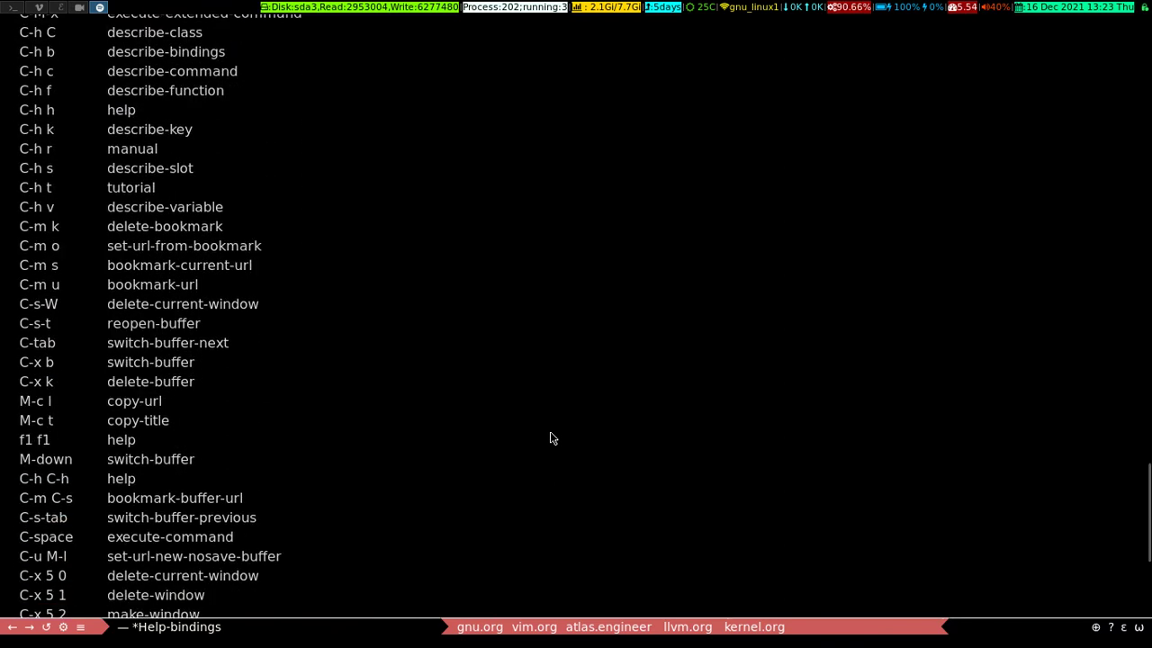
scroll(552, 438, "down", 1)
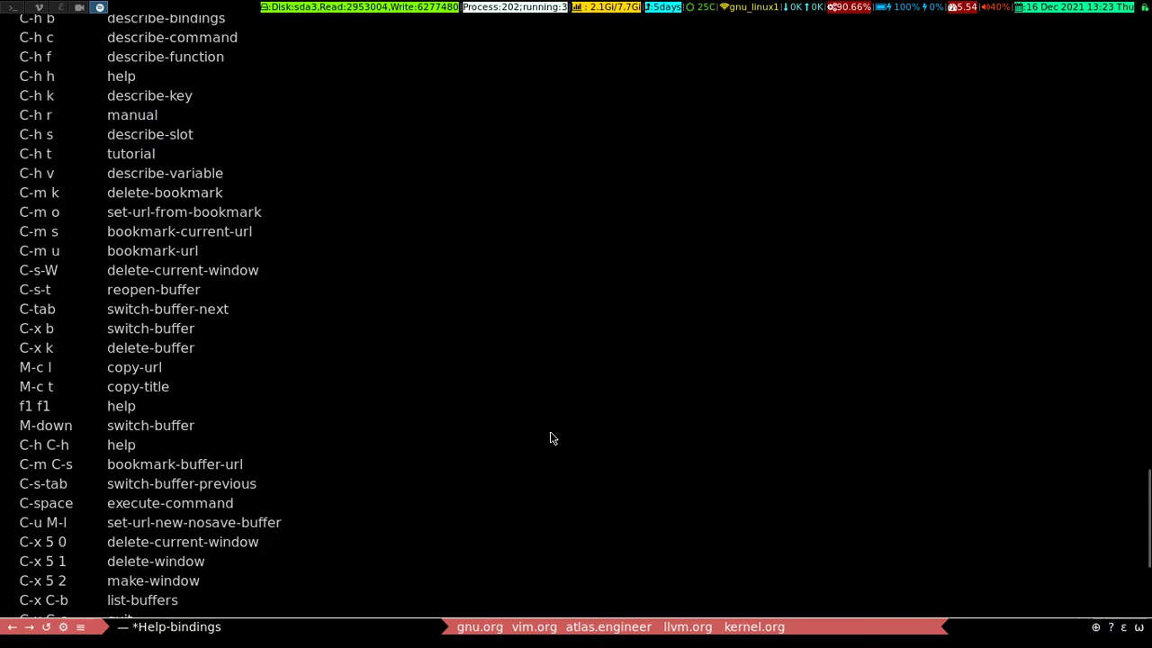
scroll(552, 438, "down", 2)
scroll(552, 438, "down", 3)
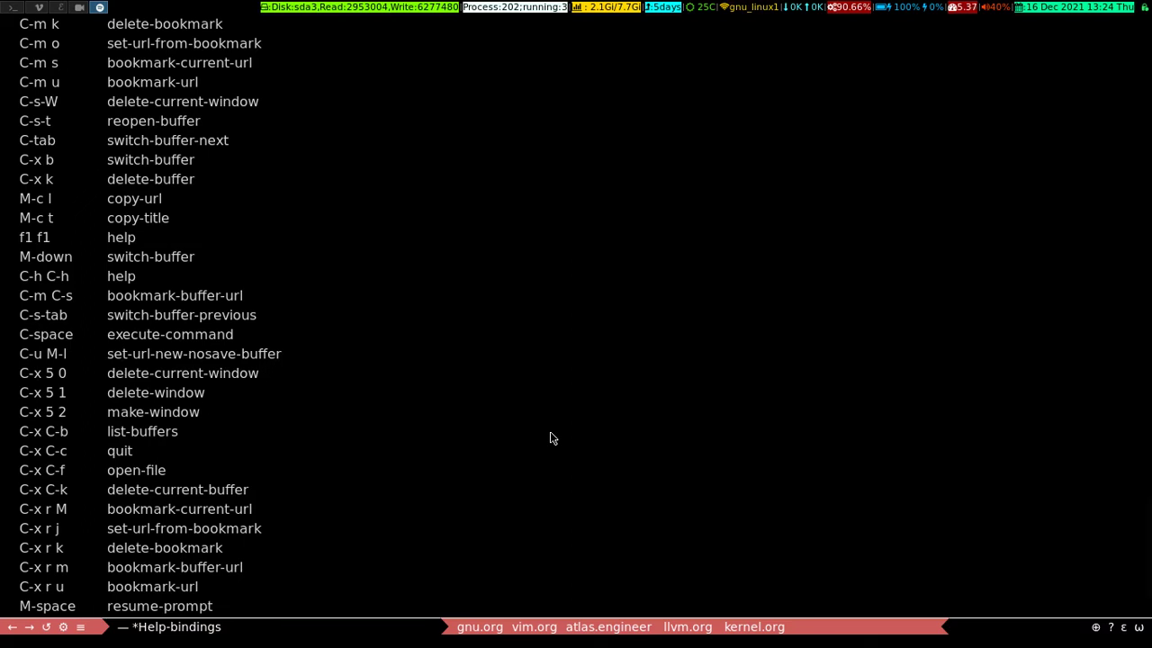
Move through the start page, Welcome to Nyxt help, llvm.org and gcc.gnu.org buffers, ending on the key bindings list
key("ctrl+x")
key("ctrl+k")
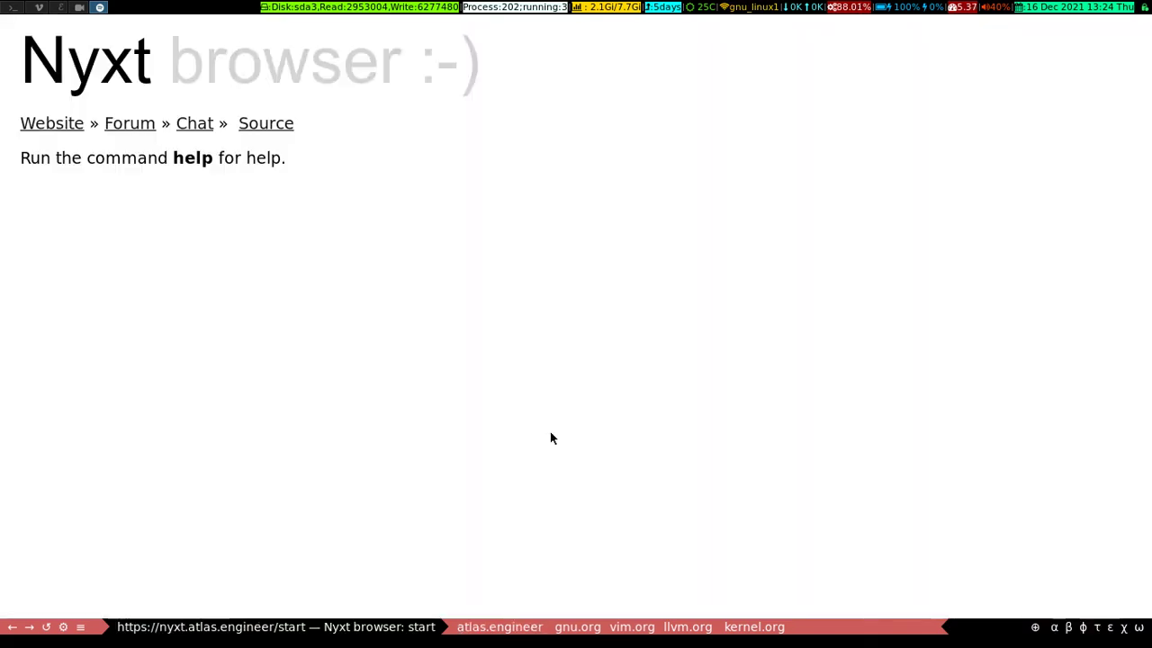
key("ctrl+x")
key("ctrl+k")
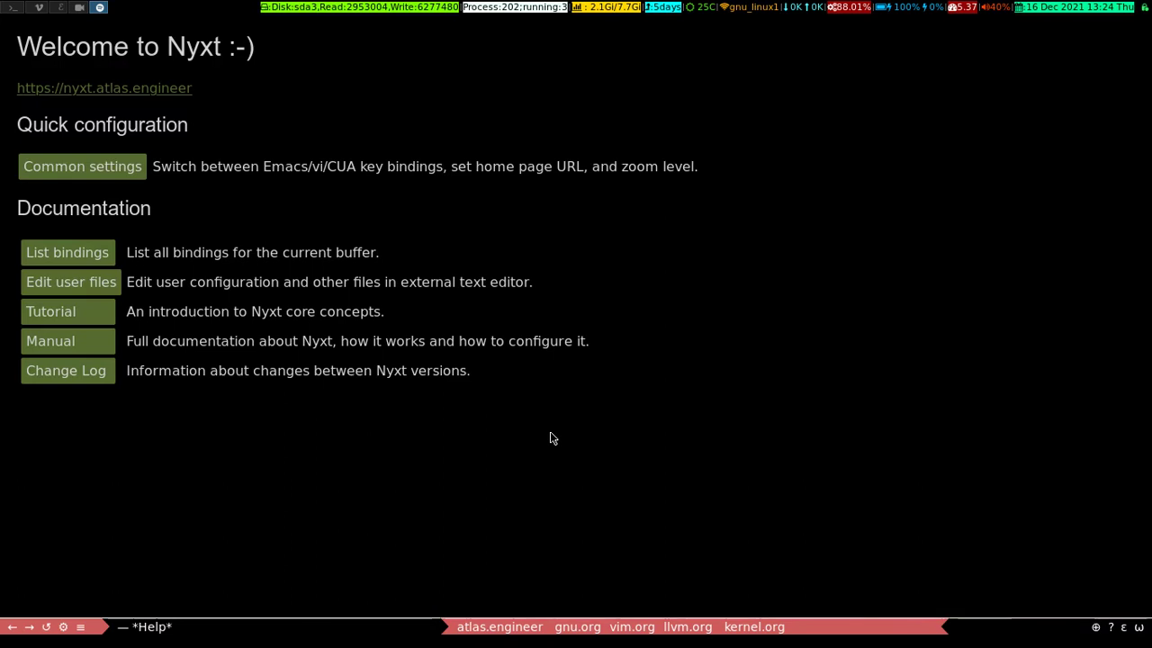
key("ctrl+x")
key("ctrl+k")
key("ctrl+x")
key("Left")
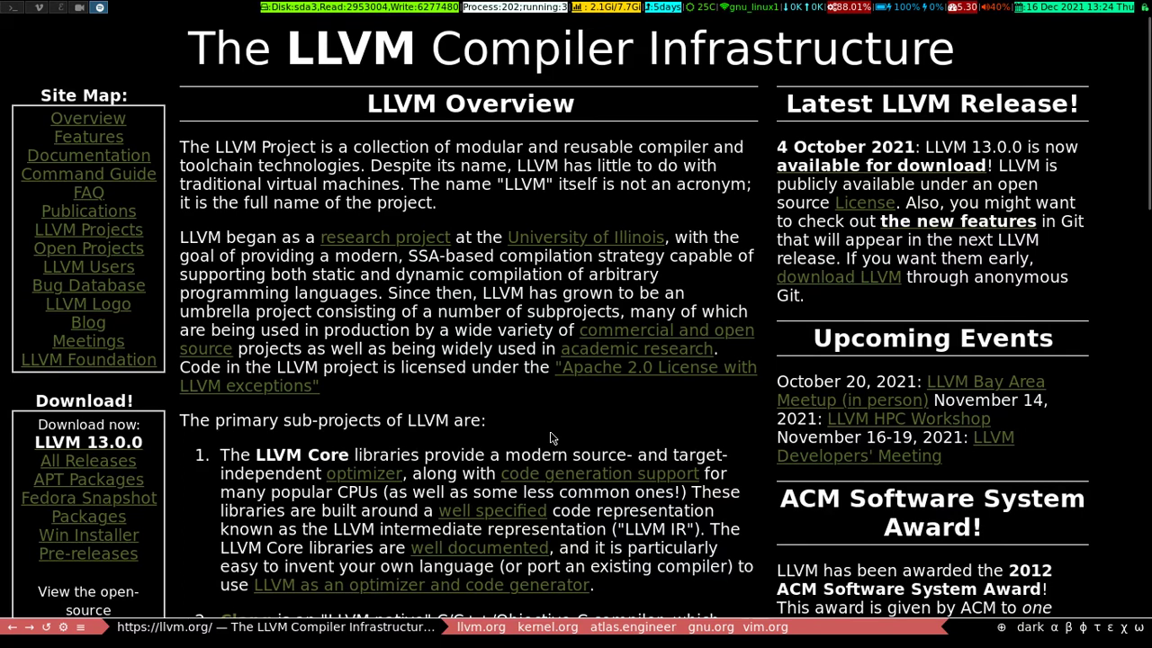
key("ctrl+x")
key("Left")
key("ctrl+x")
key("Left")
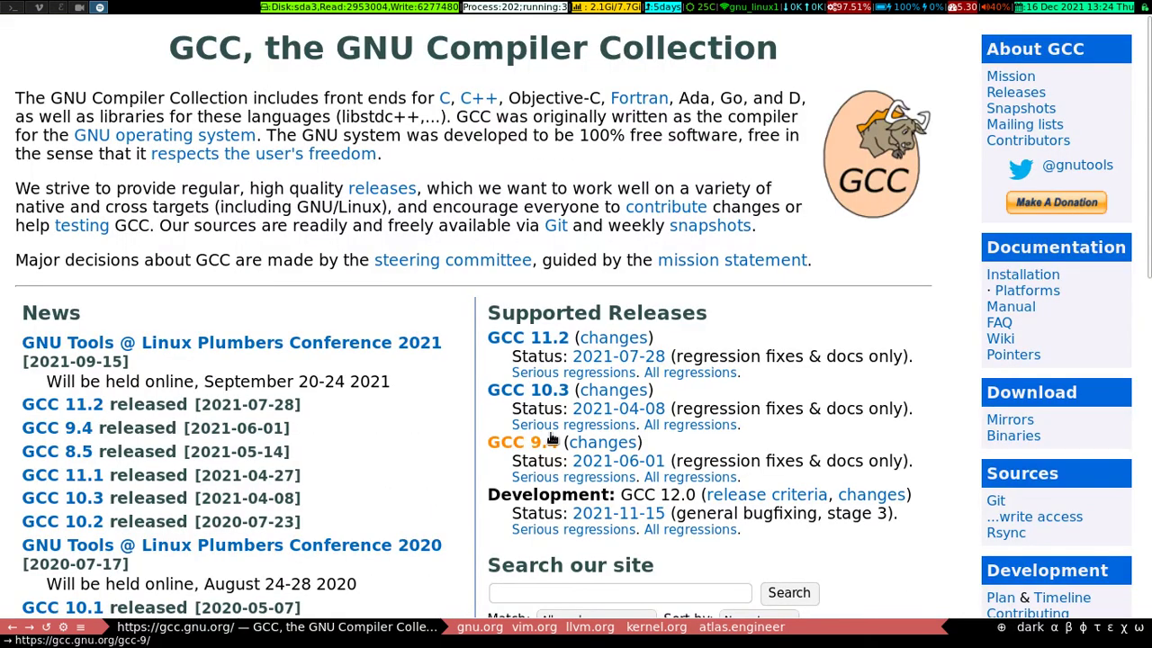
key("ctrl+x")
key("Left")
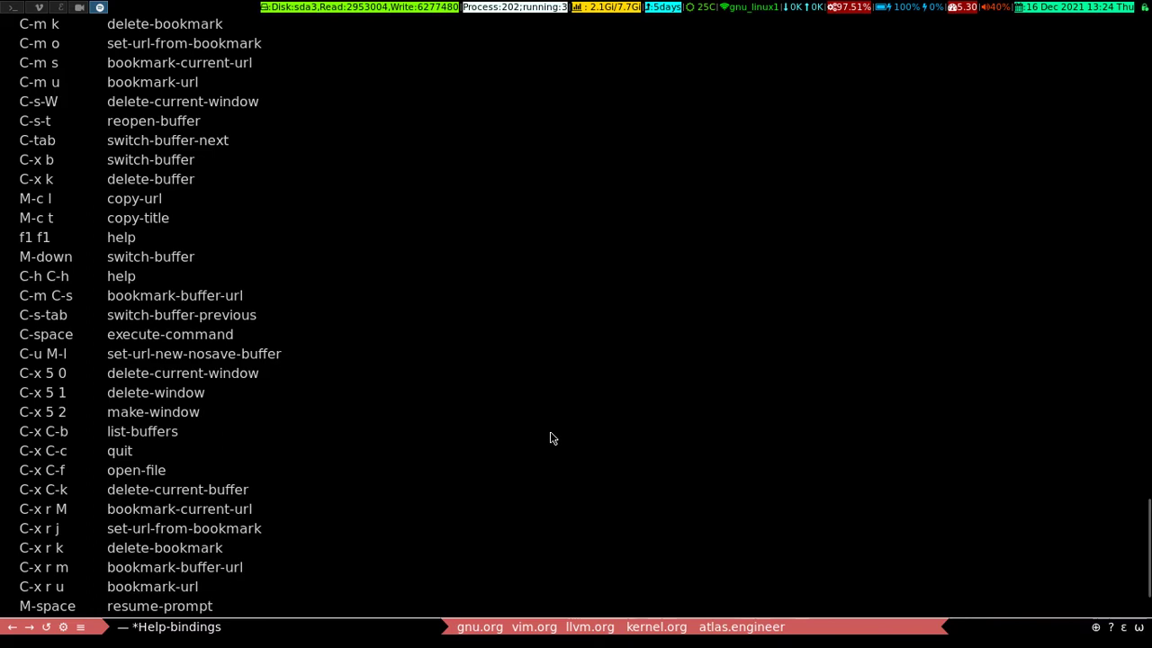
key("ctrl+x")
key("Left")
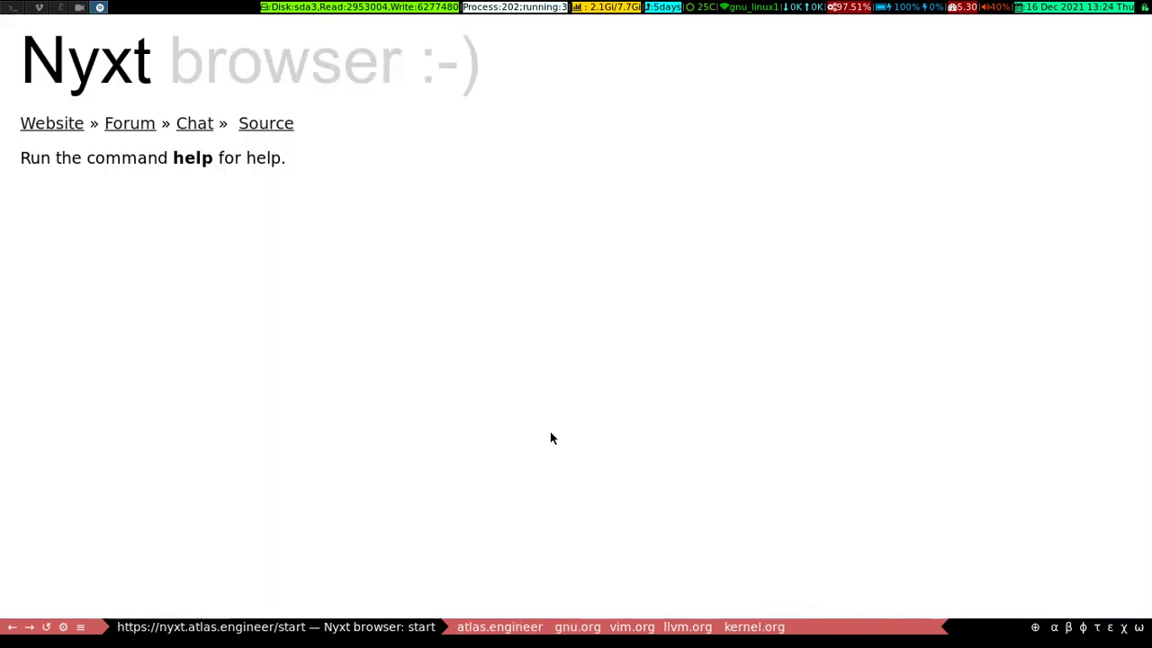
Switch to qutebrowser and review the Nyxt 2.2.3 release assets, including nyxt_2.2.3_amd64.deb
left_click(37, 7)
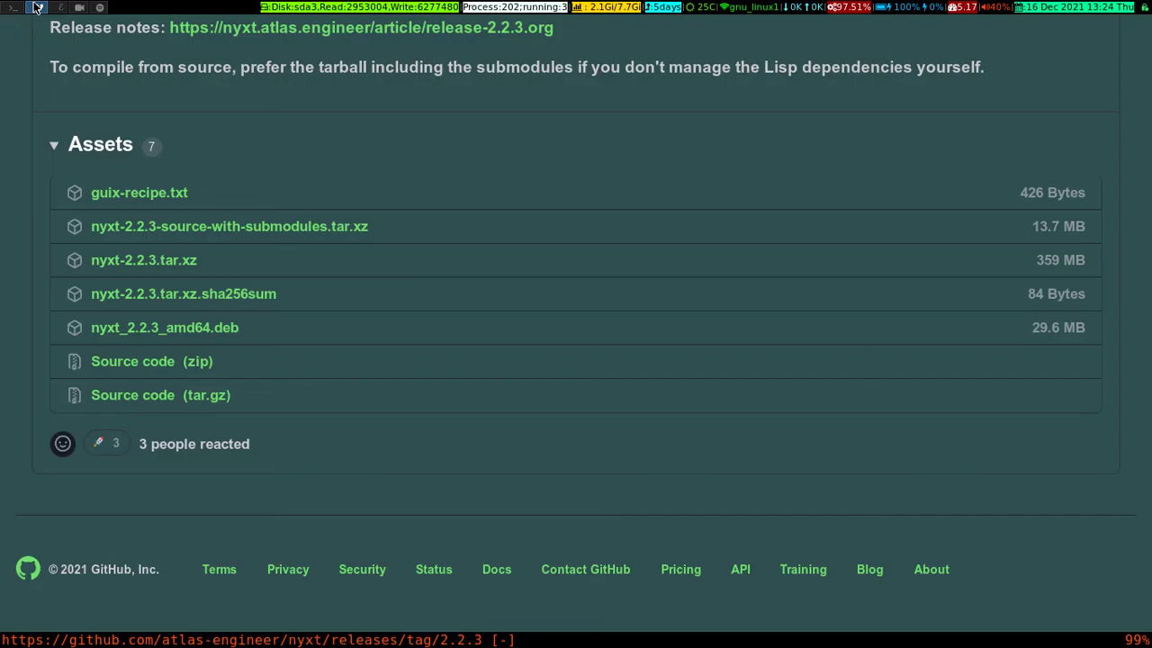
scroll(431, 277, "up", 5)
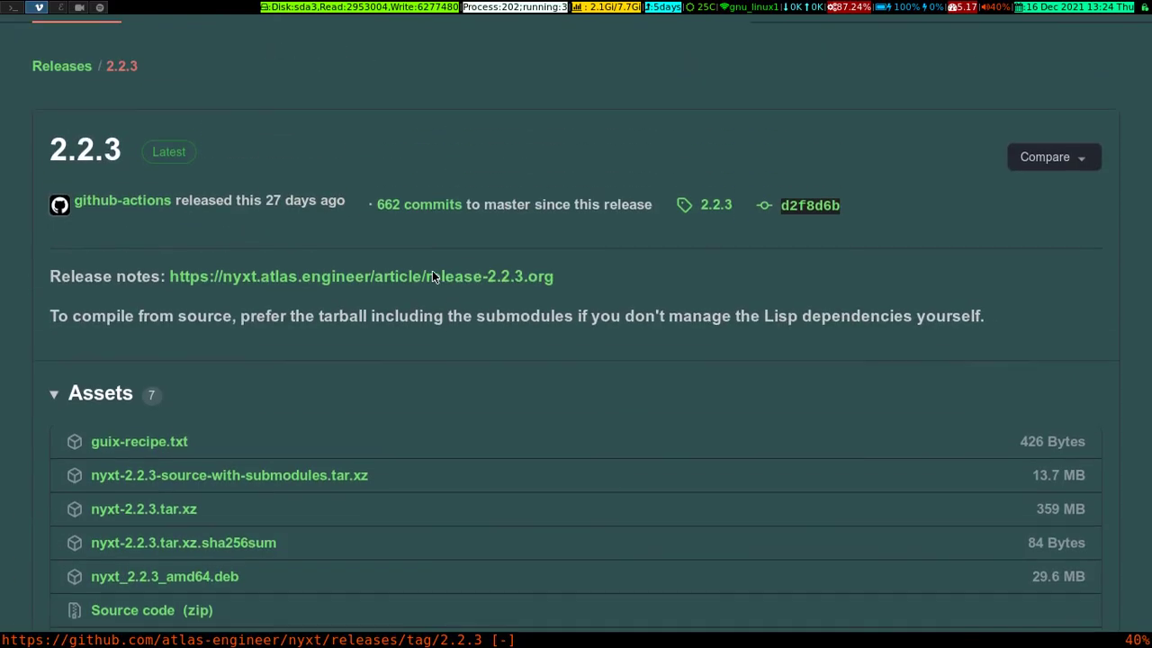
scroll(431, 317, "down", 3)
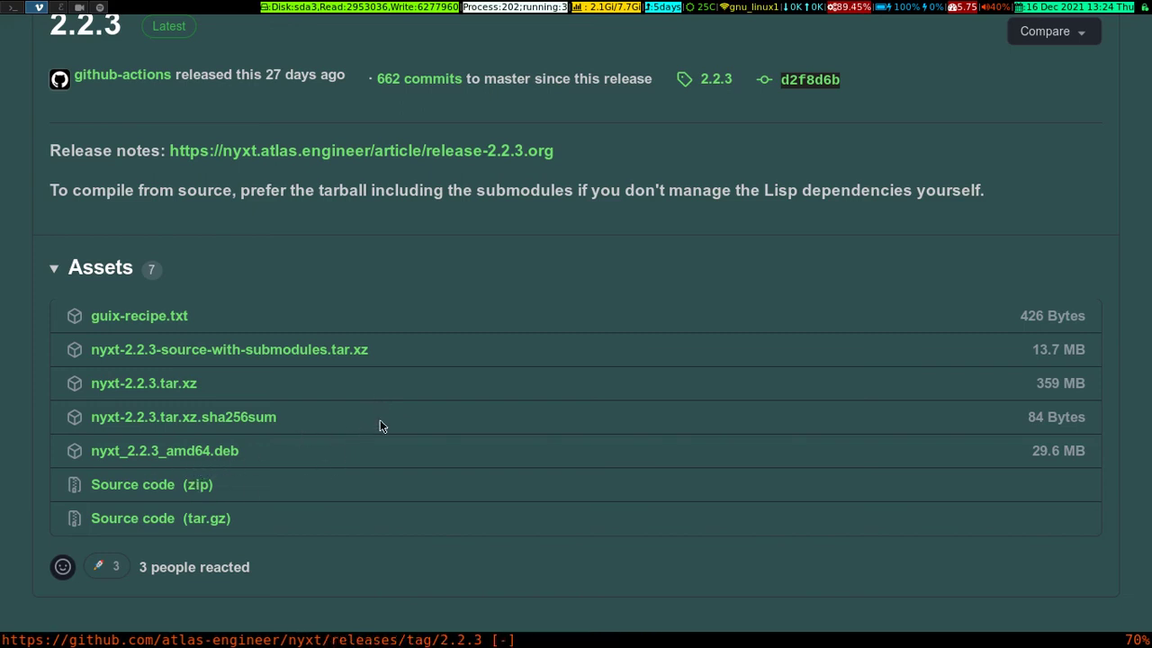
scroll(376, 389, "up", 2)
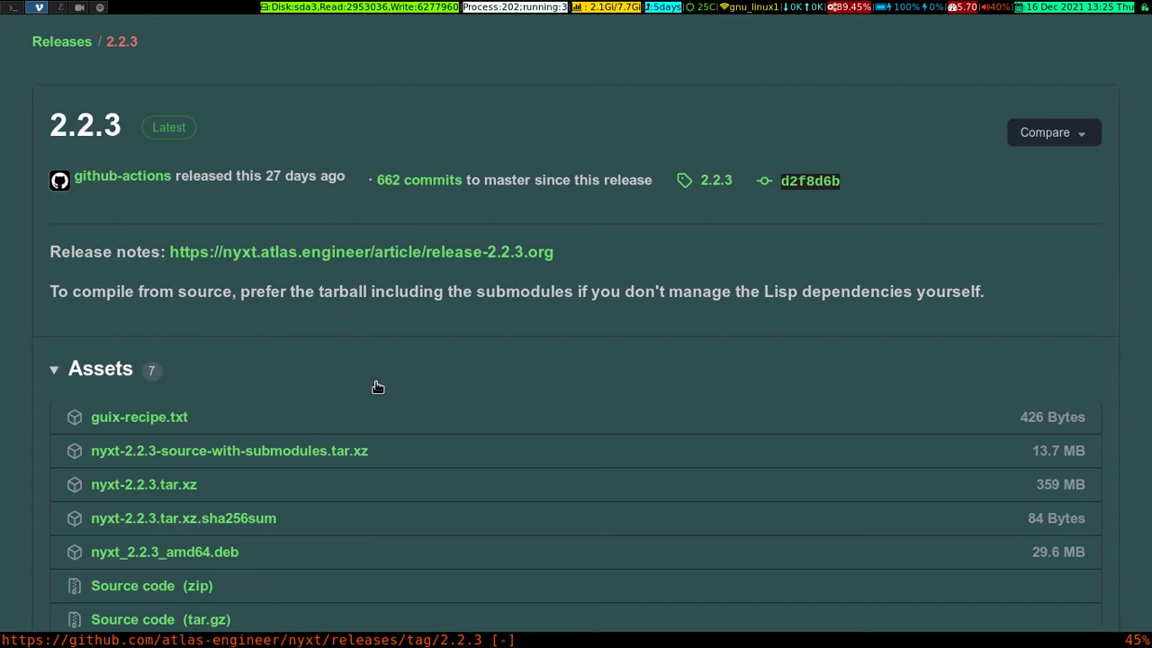
scroll(378, 387, "up", 3)
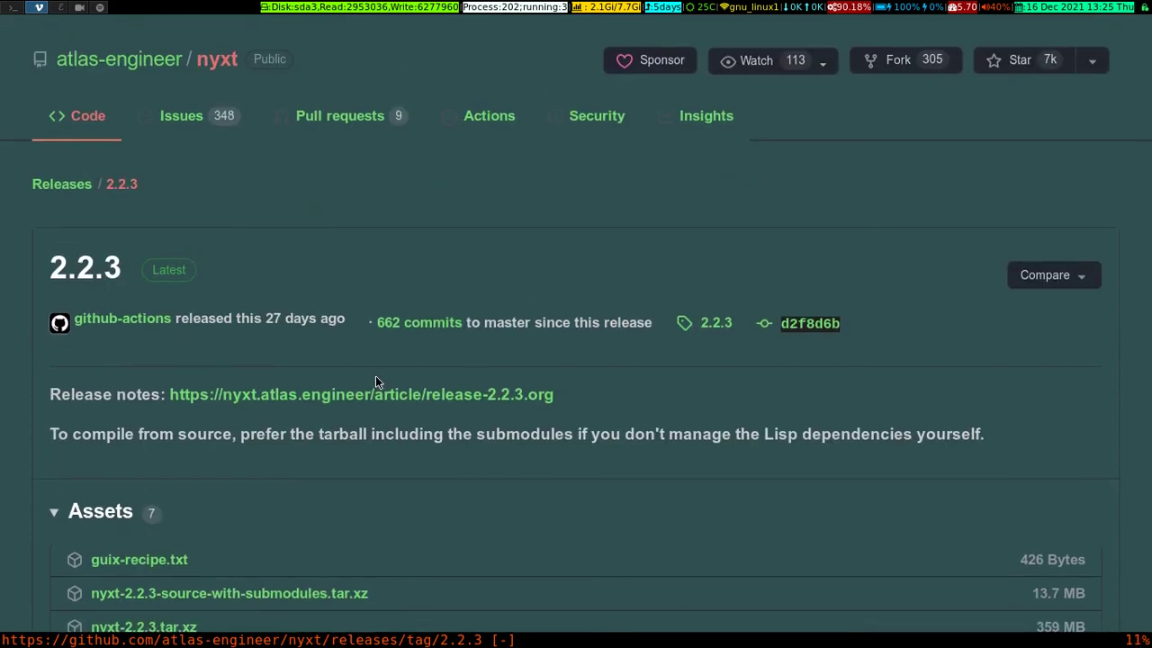
Open the atlas-engineer/nyxt repository page and scroll down to read the README.org introduction
left_click(213, 63)
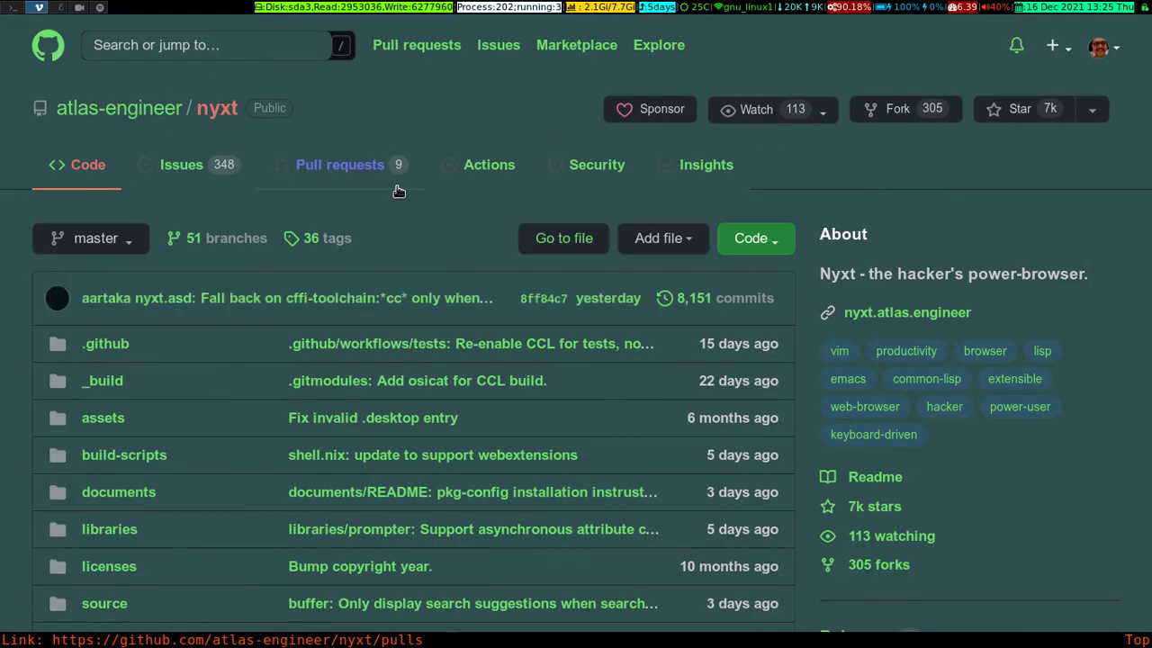
scroll(399, 187, "down", 5)
scroll(399, 191, "down", 3)
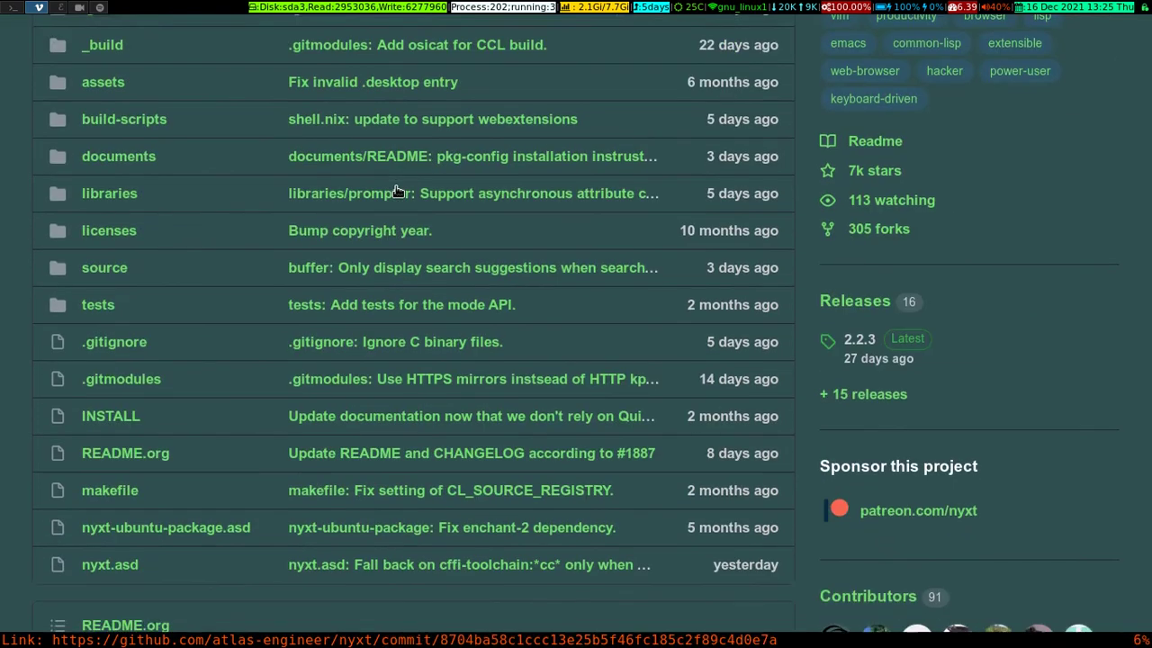
scroll(396, 191, "down", 6)
scroll(394, 186, "down", 6)
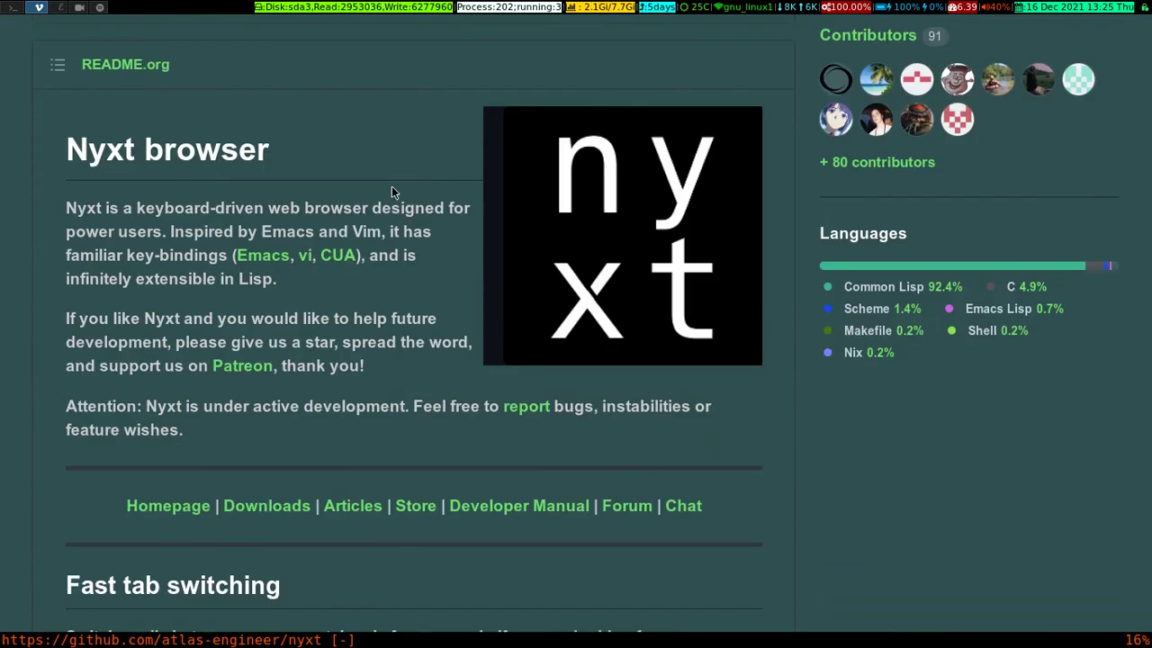
scroll(391, 186, "down", 2)
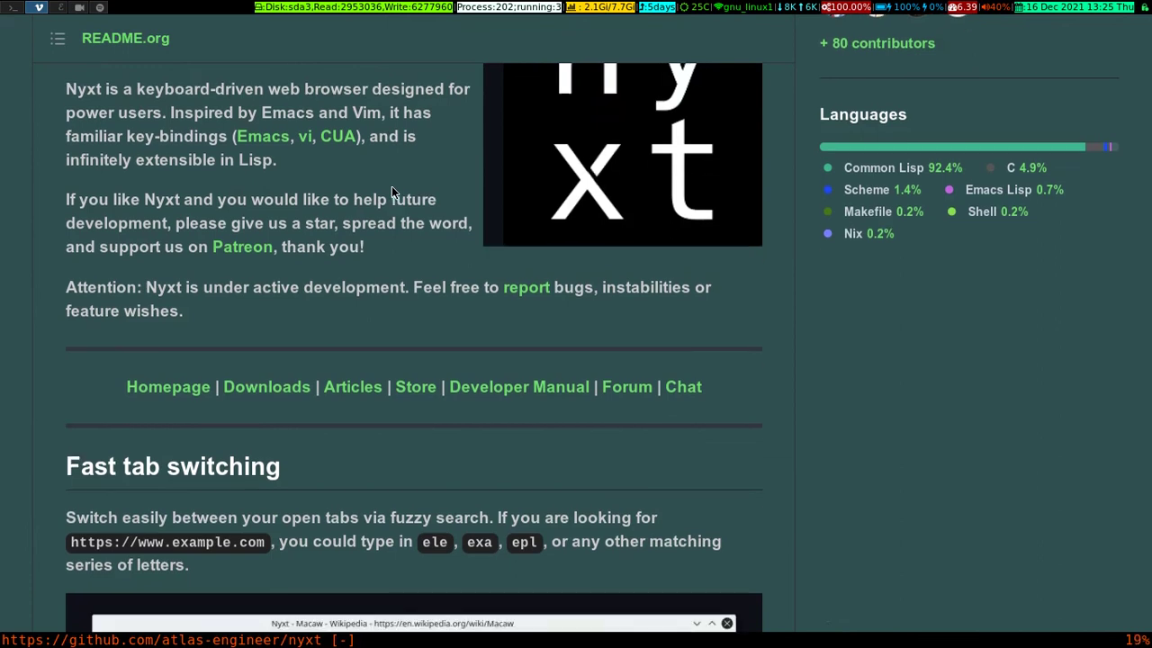
scroll(391, 186, "up", 3)
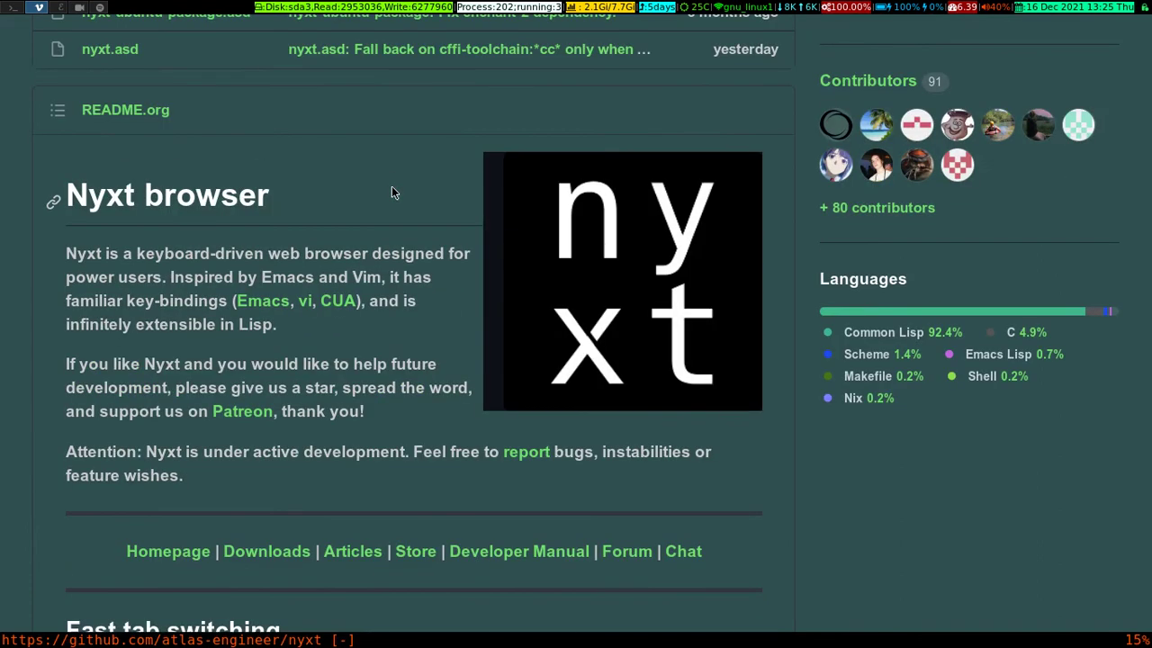
scroll(392, 185, "down", 6)
scroll(392, 189, "down", 2)
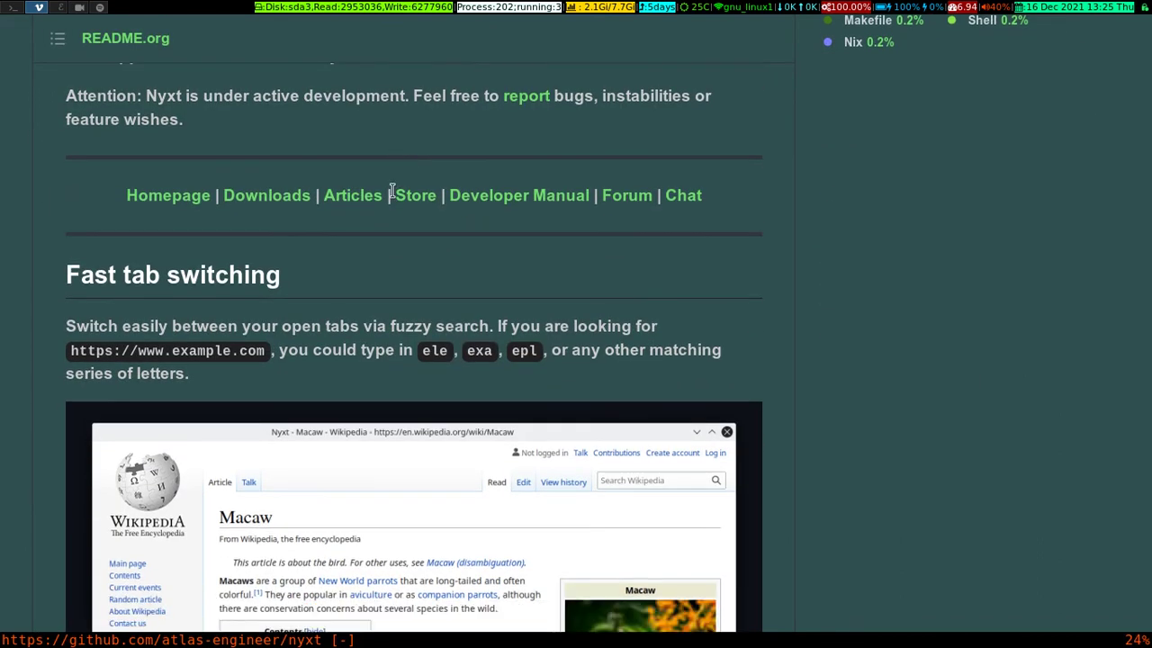
scroll(392, 191, "down", 3)
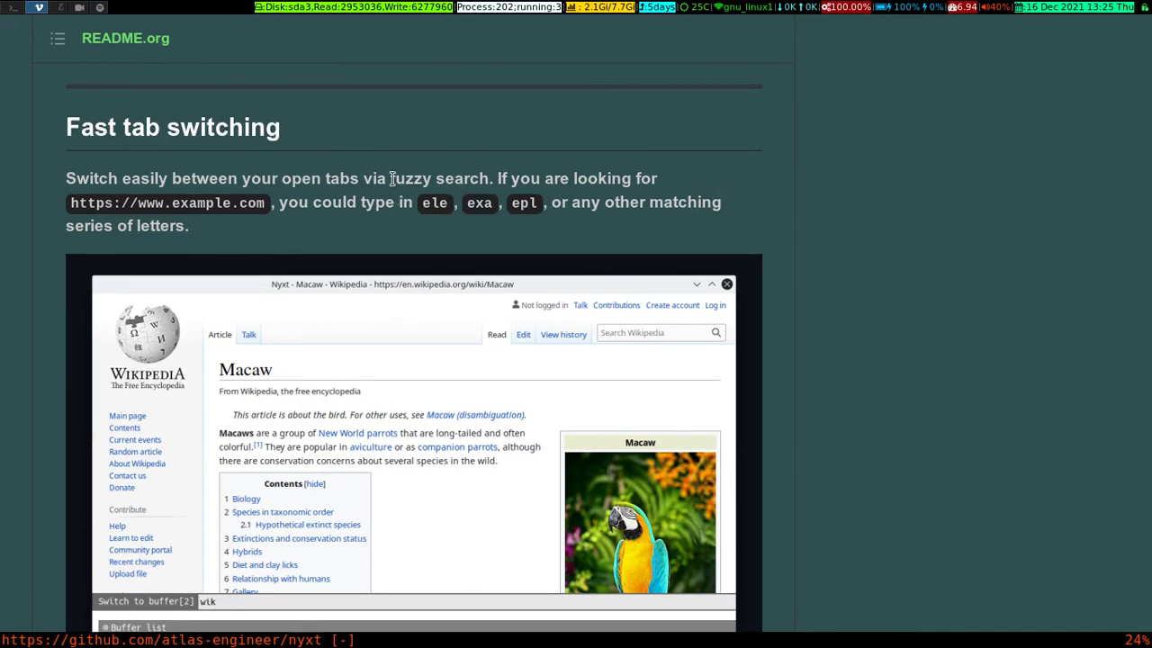
scroll(393, 189, "up", 6)
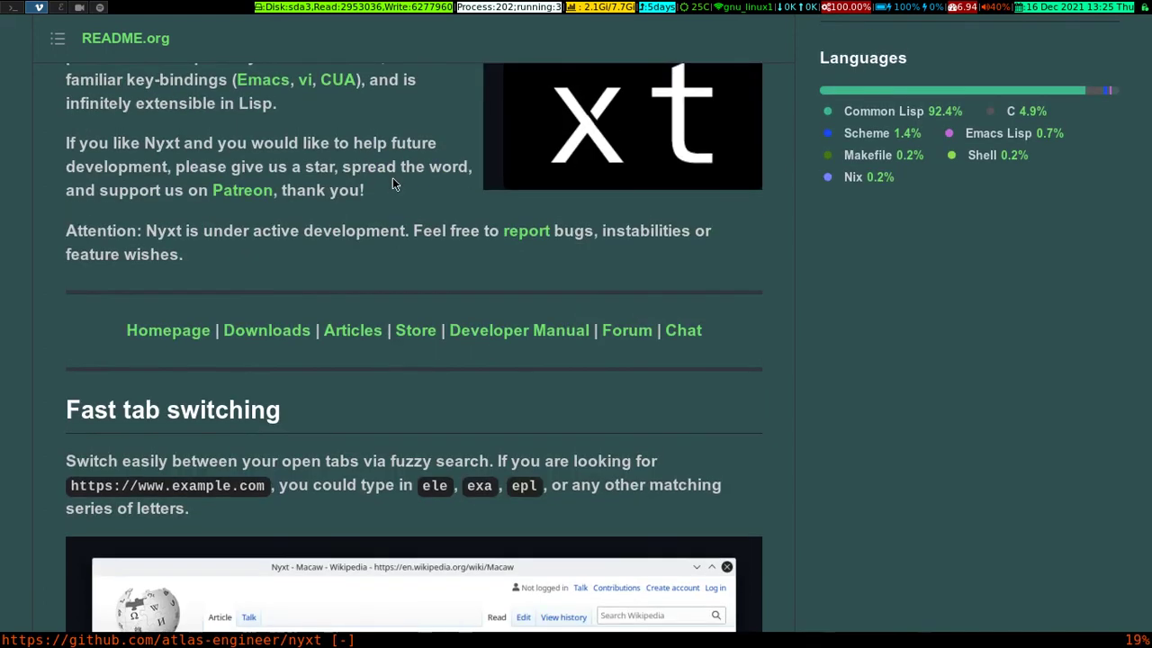
Follow the README's Downloads link and expand the GNU/Linux package list on the download page
left_click(270, 334)
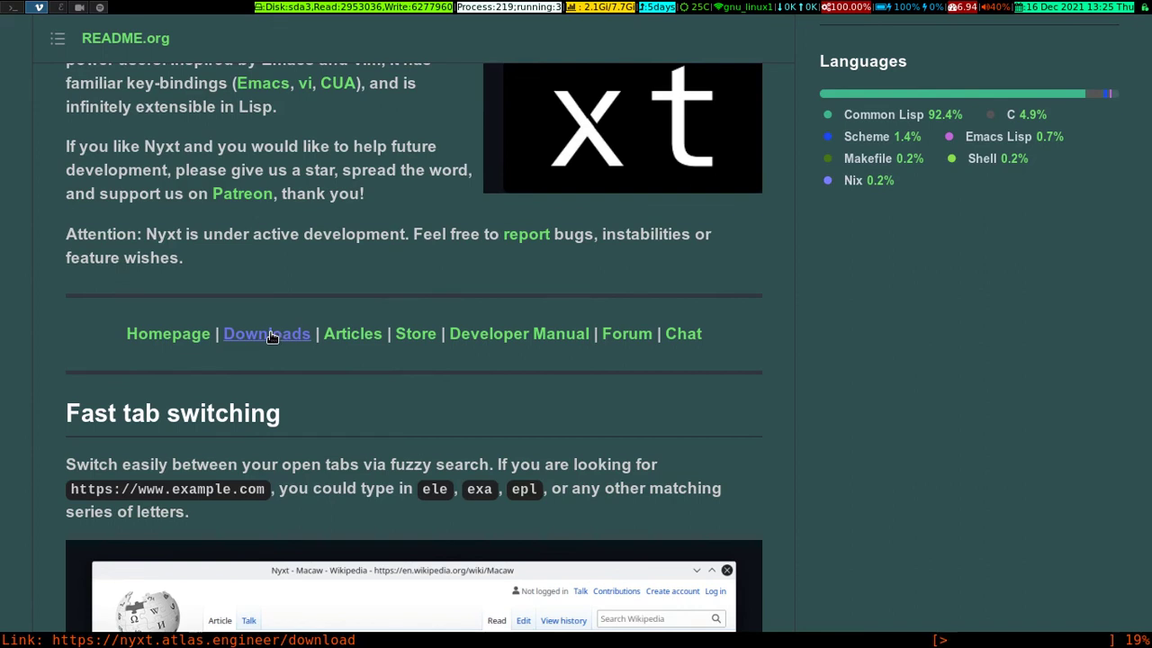
key("Return")
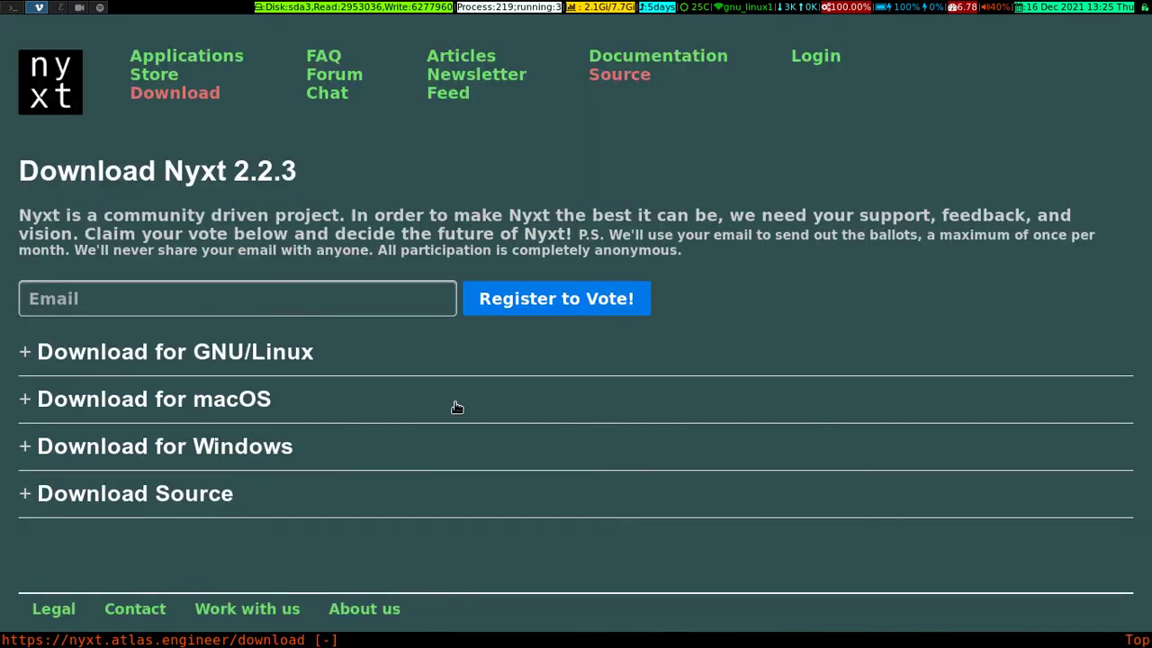
scroll(458, 408, "down", 1)
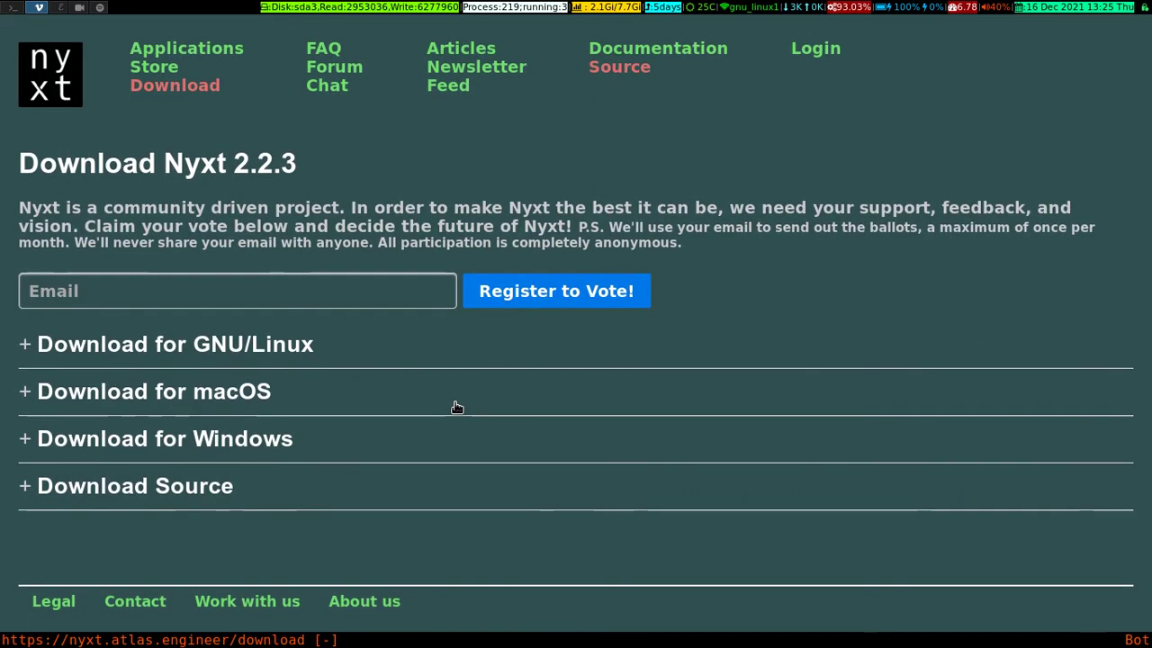
left_click(25, 346)
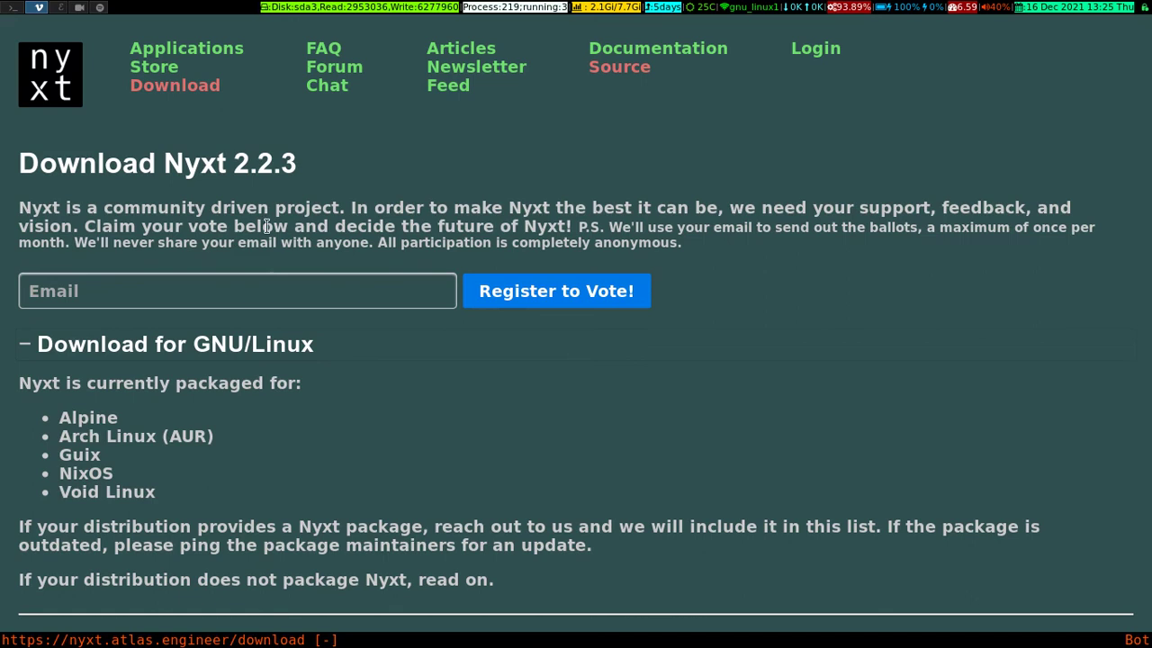
Go back to the Nyxt README, scroll further down, then bring the Nyxt window to the front
key("alt+Left")
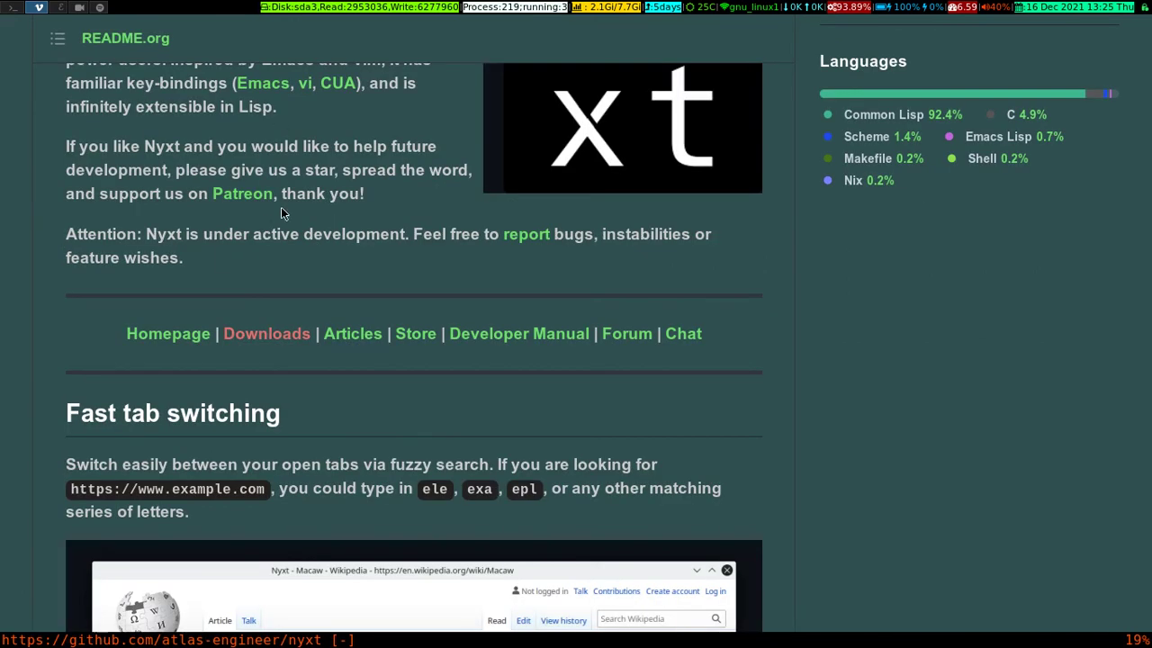
scroll(280, 213, "down", 5)
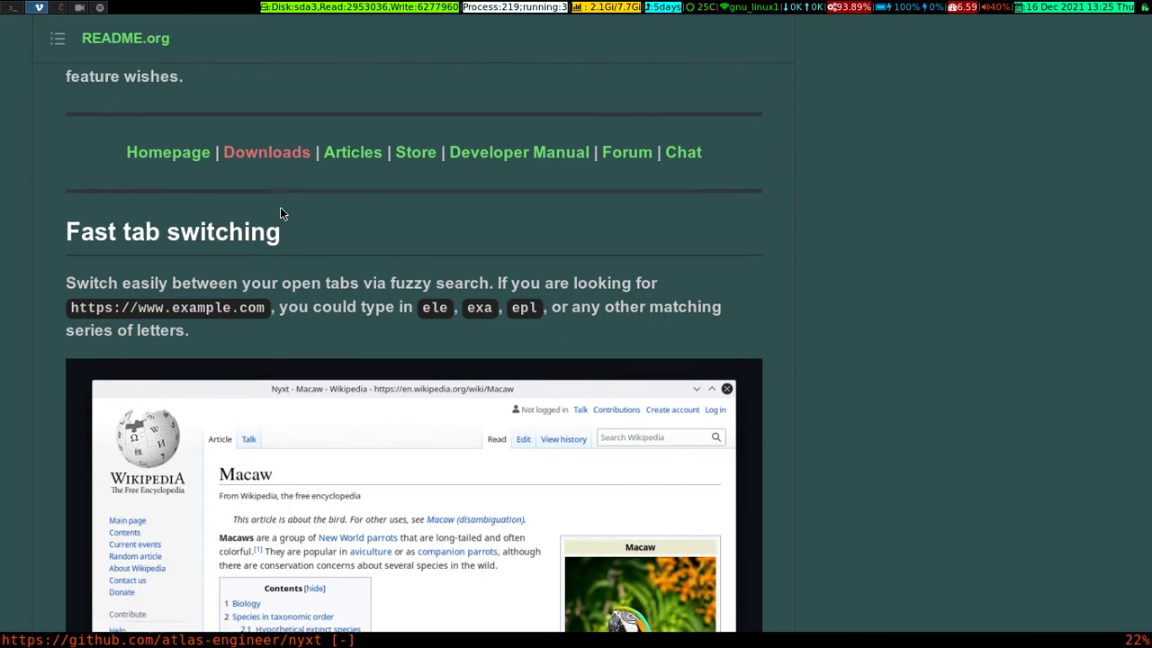
scroll(280, 212, "down", 8)
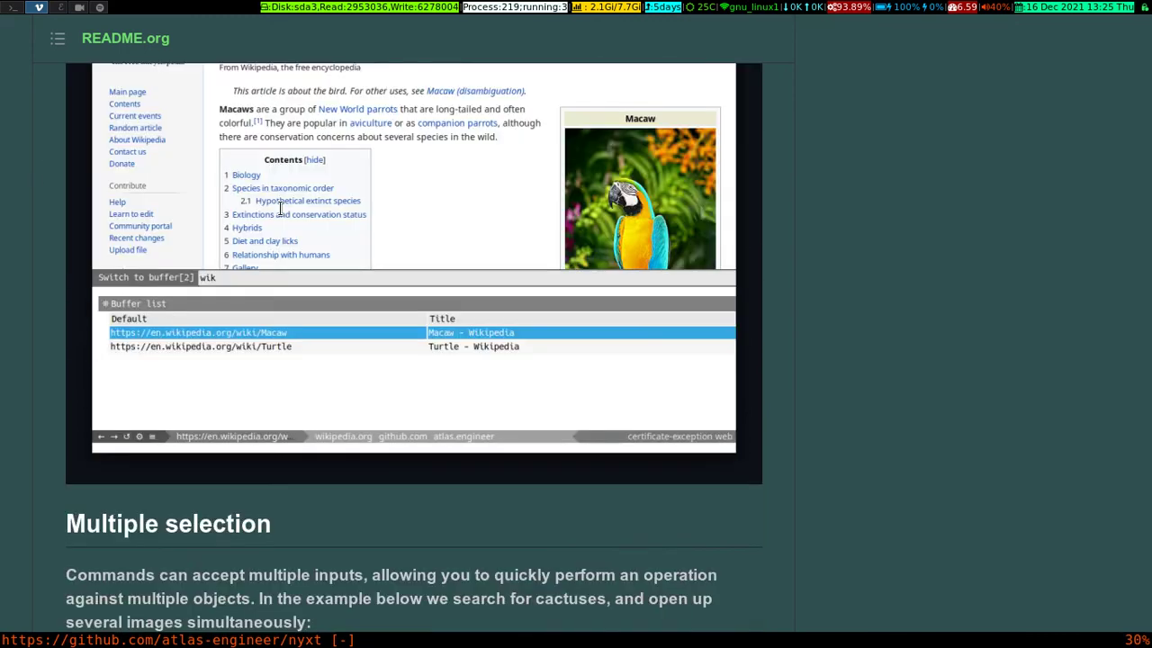
scroll(280, 209, "down", 3)
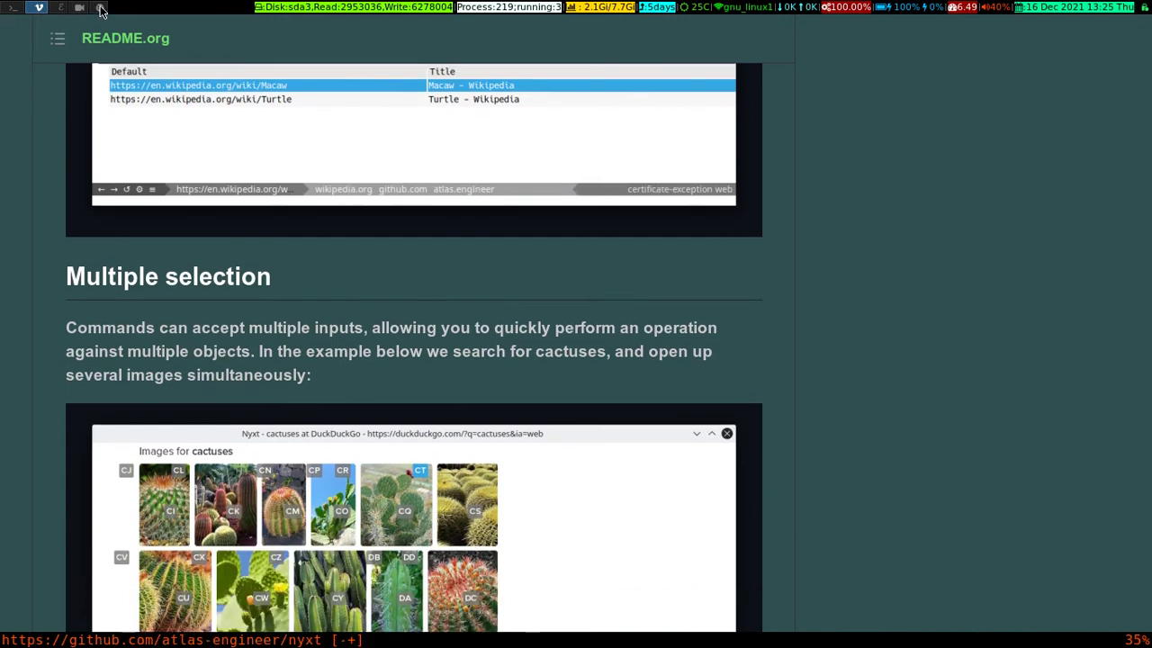
left_click(100, 7)
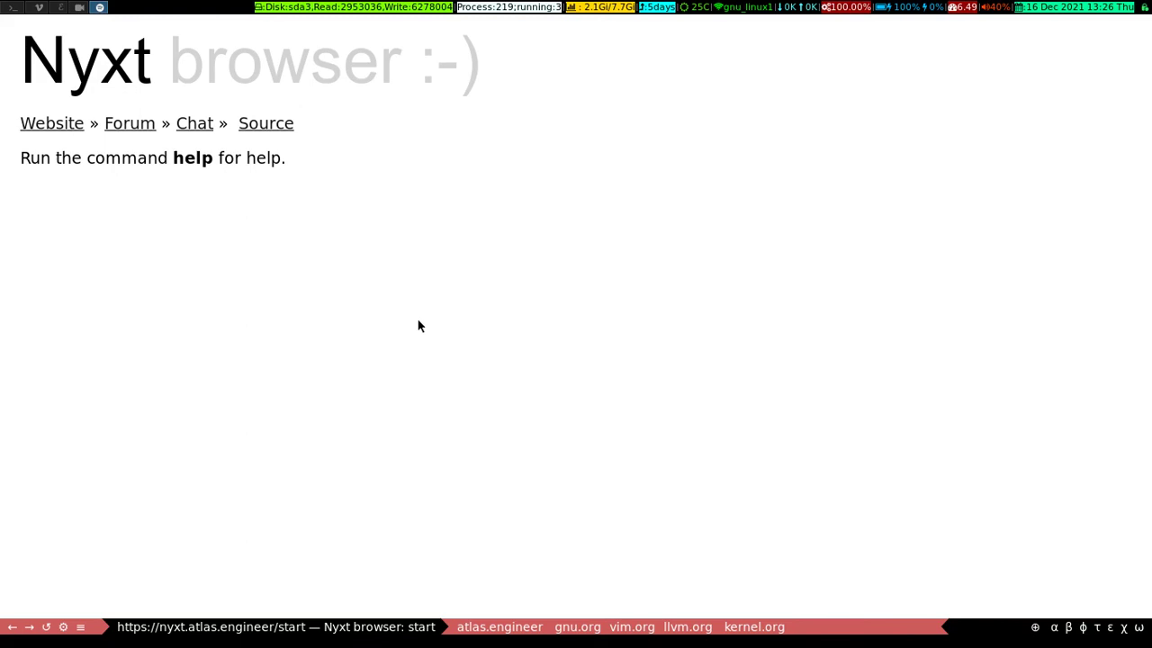
Cycle through the kernel.org, LLVM, vim.org and GCC buffers, then show *Help-bindings* with C-h b
key("ctrl+Page_Down")
key("ctrl+Page_Down")
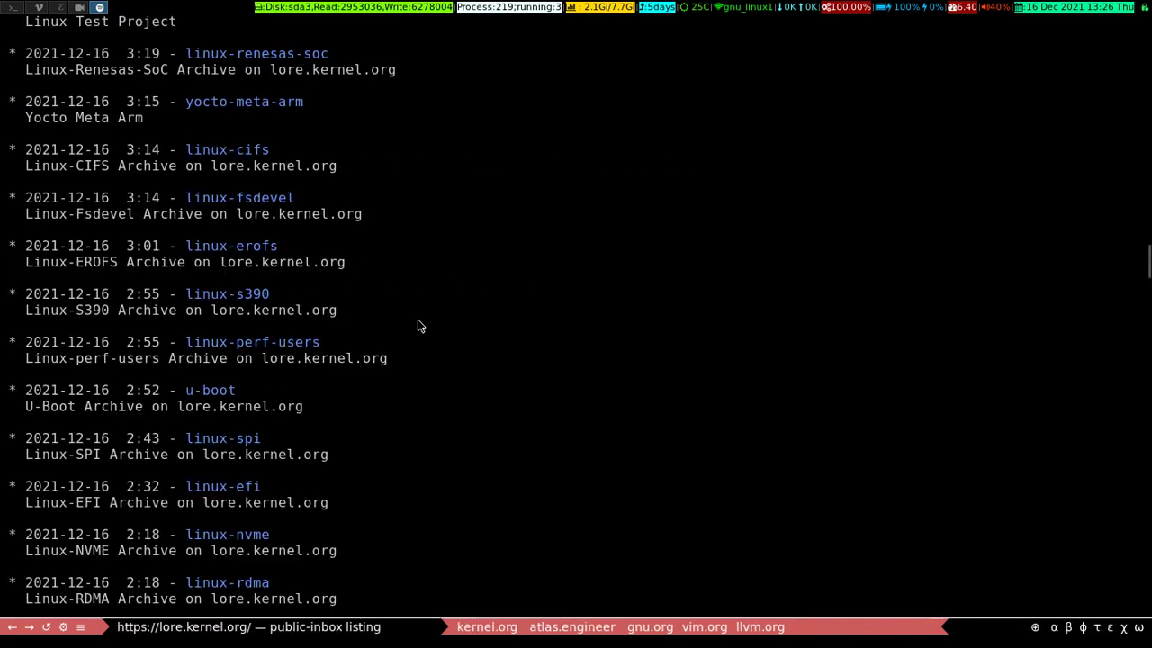
key("ctrl+Page_Down")
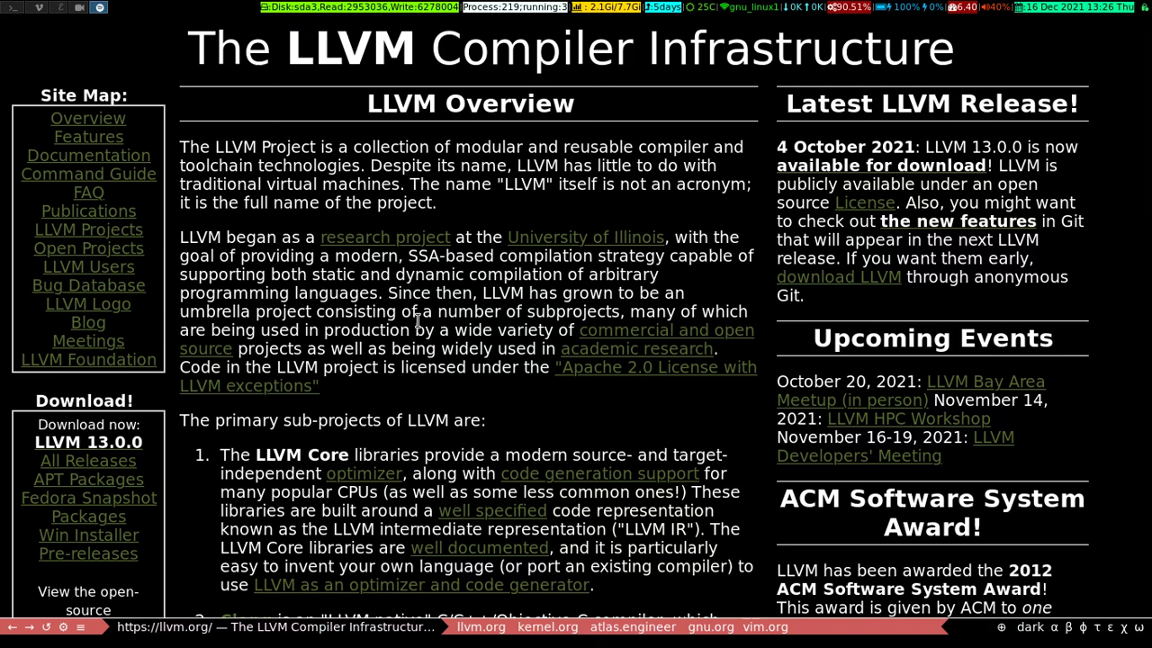
key("ctrl+Page_Down")
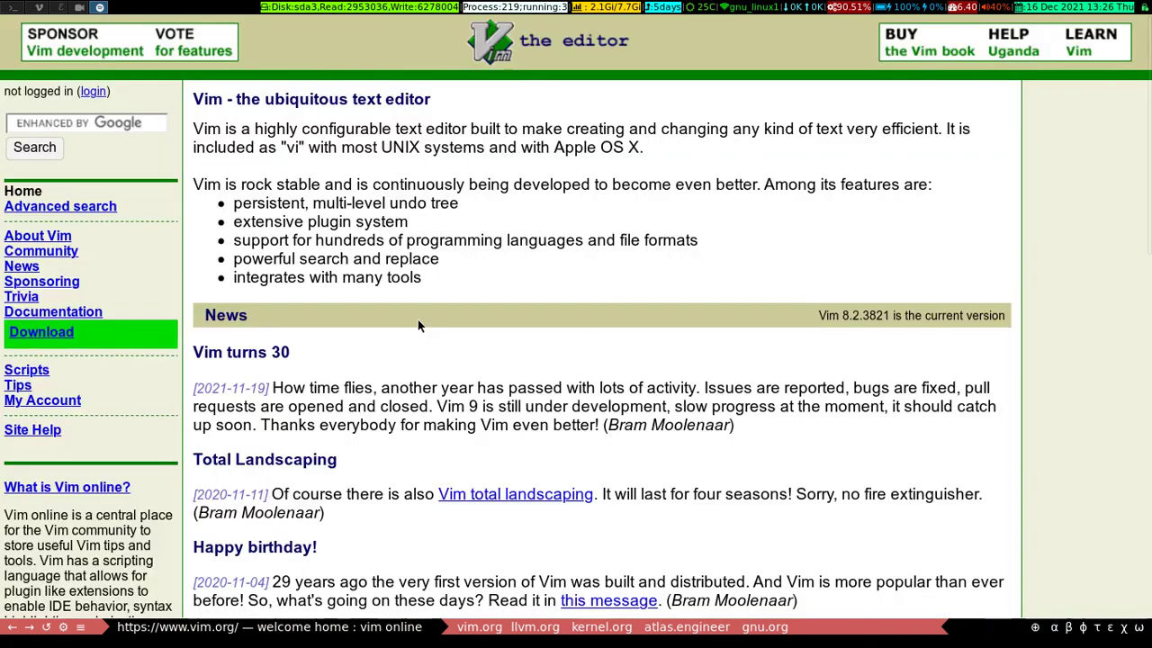
key("ctrl+Page_Down")
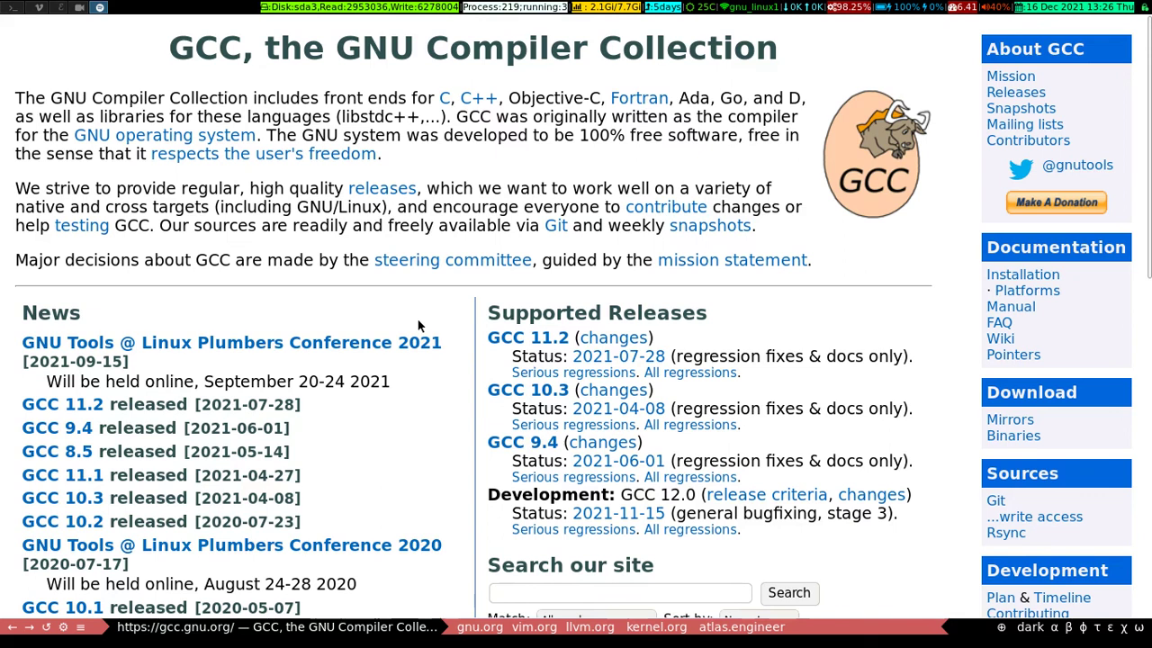
key("ctrl+h")
key("b")
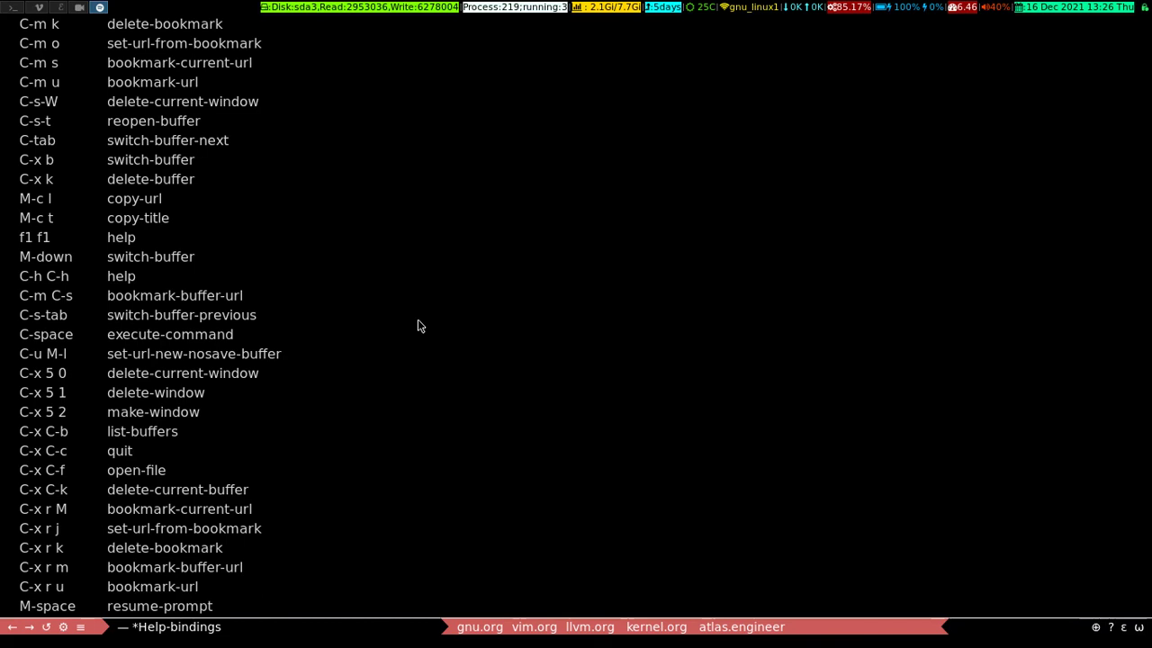
Switch to qutebrowser and scroll the Nyxt README past the cactus example to Powerful bookmarks
left_click(36, 8)
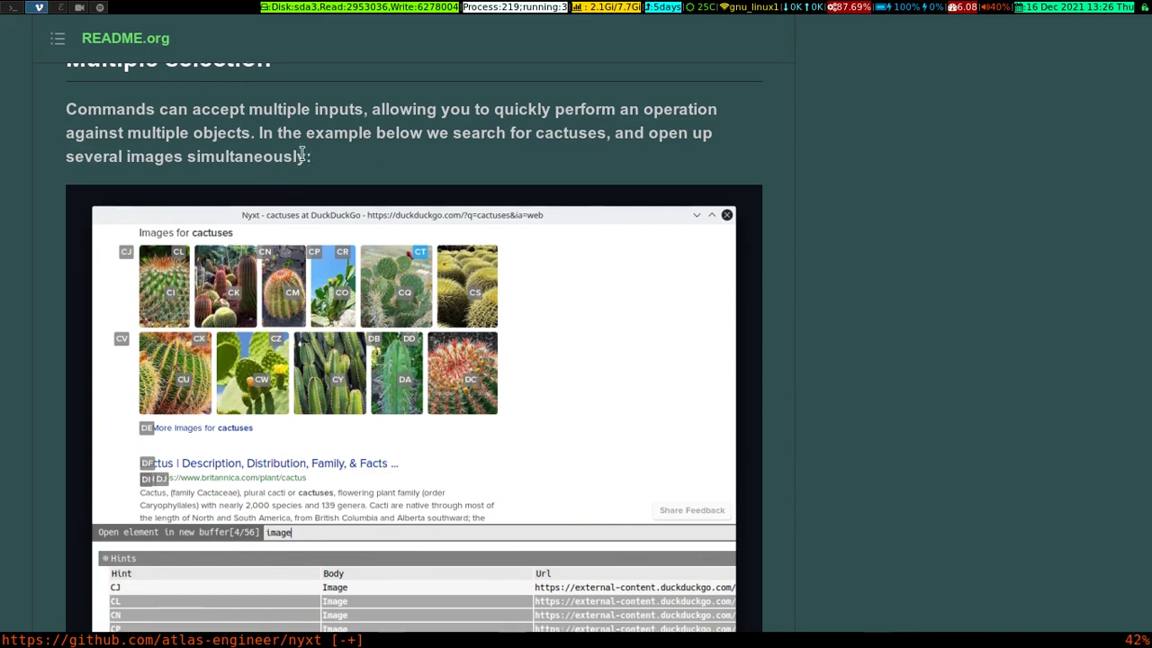
scroll(302, 155, "down", 5)
scroll(303, 159, "down", 1)
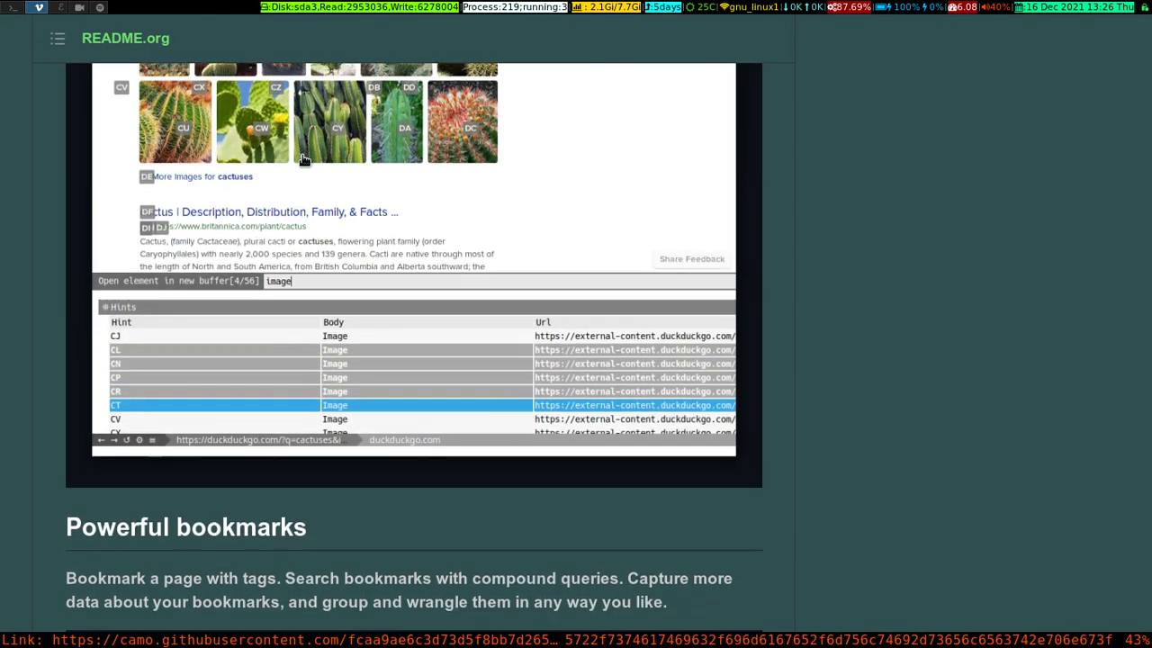
scroll(825, 468, "down", 1)
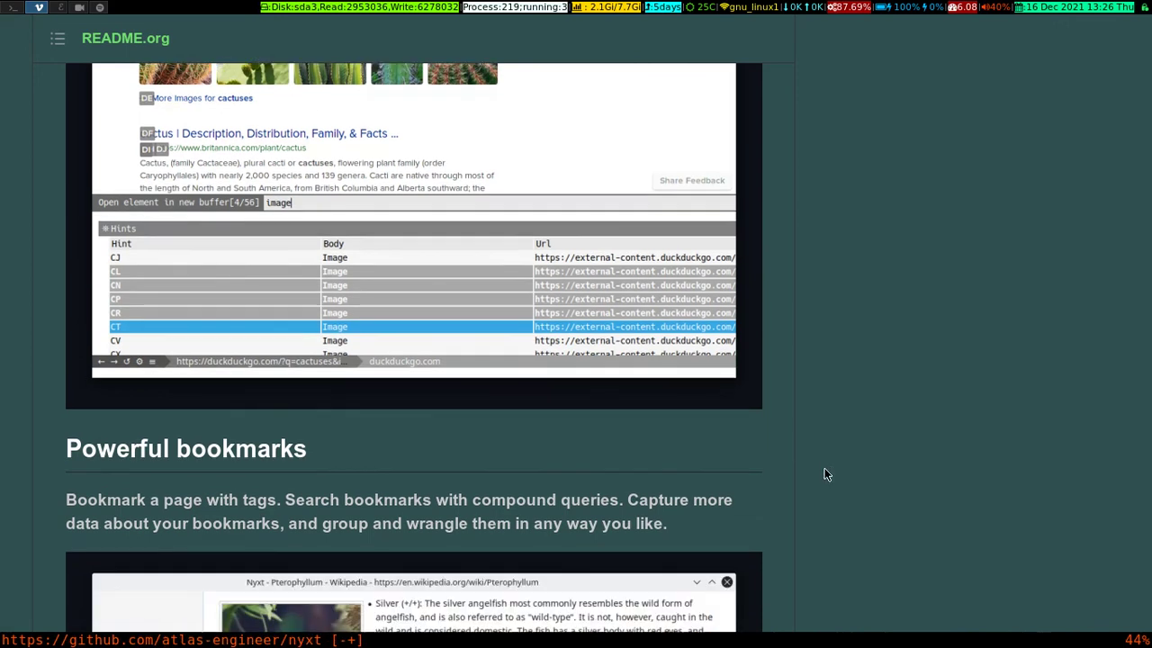
scroll(824, 468, "down", 2)
scroll(824, 469, "down", 1)
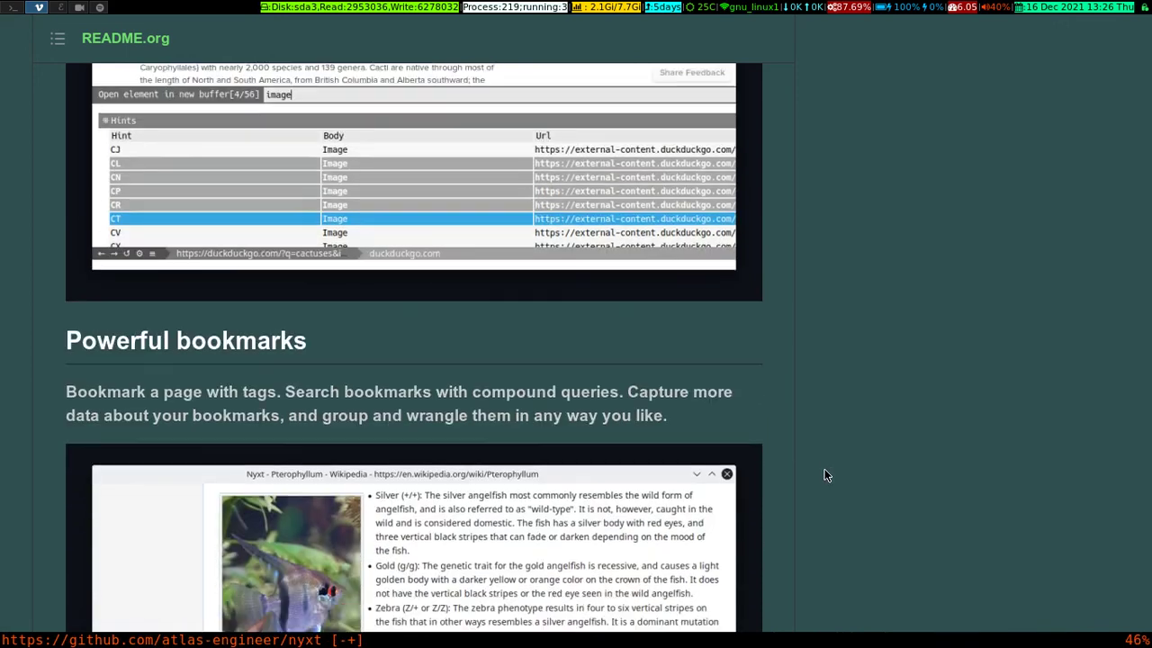